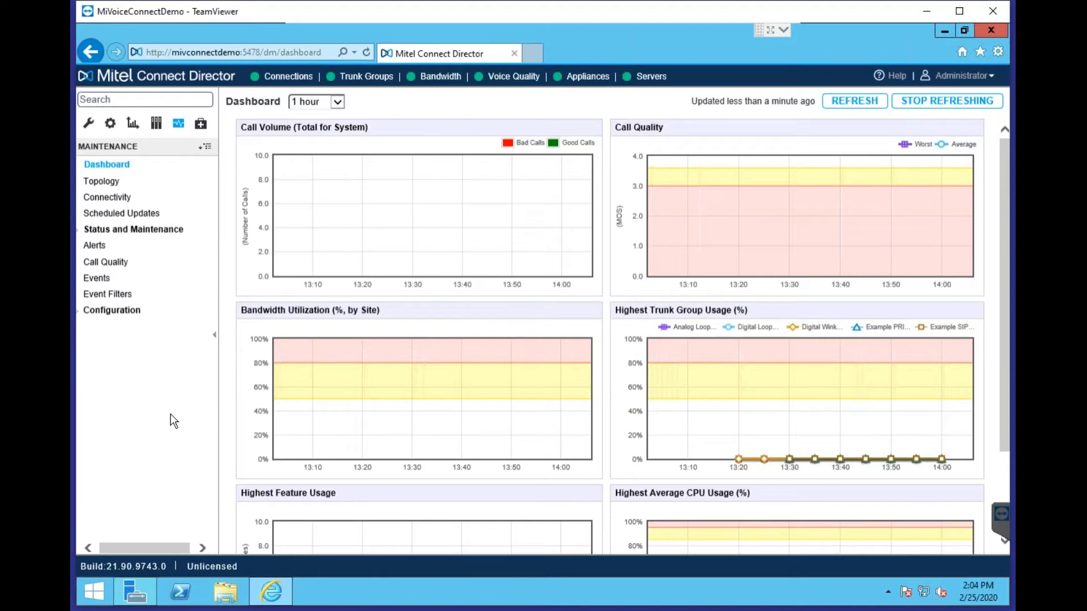
Review the dashboard's time-range choices, keeping it at 1 hour
left_click(337, 102)
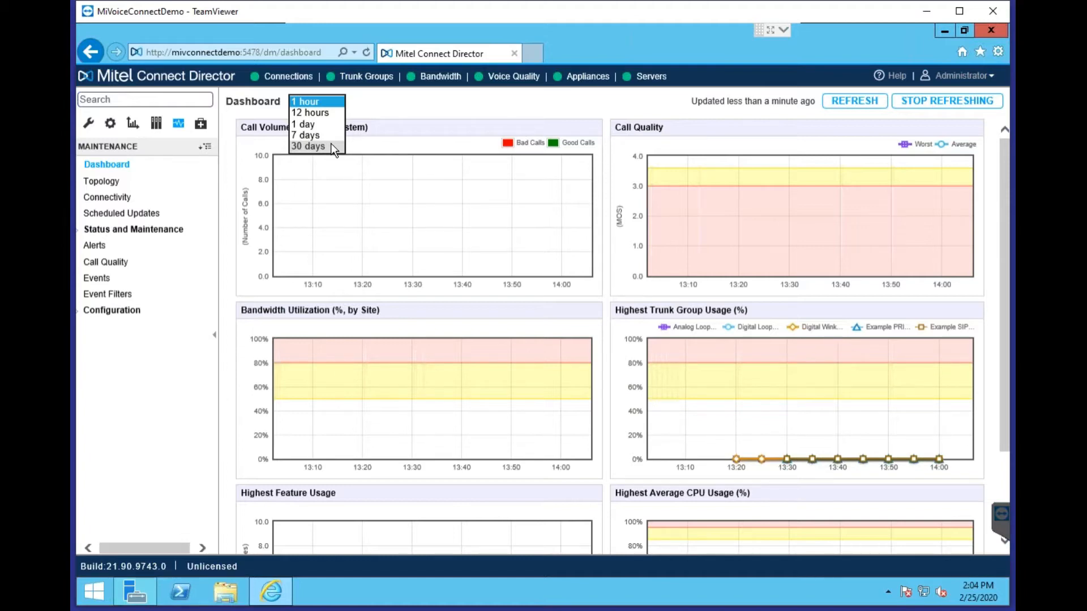
left_click(88, 388)
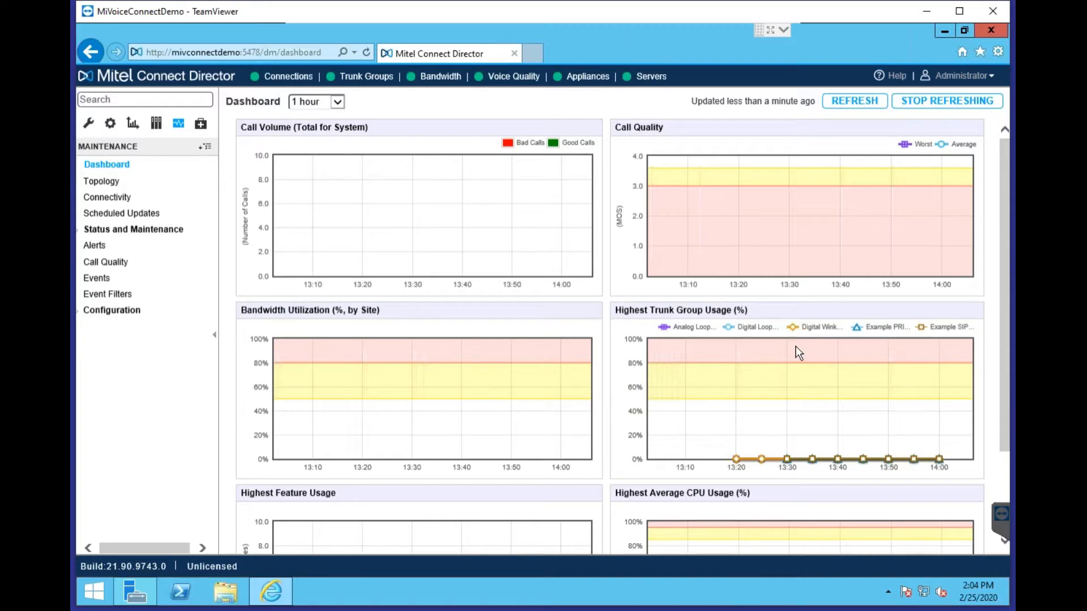
scroll(1001, 276, "down", 2)
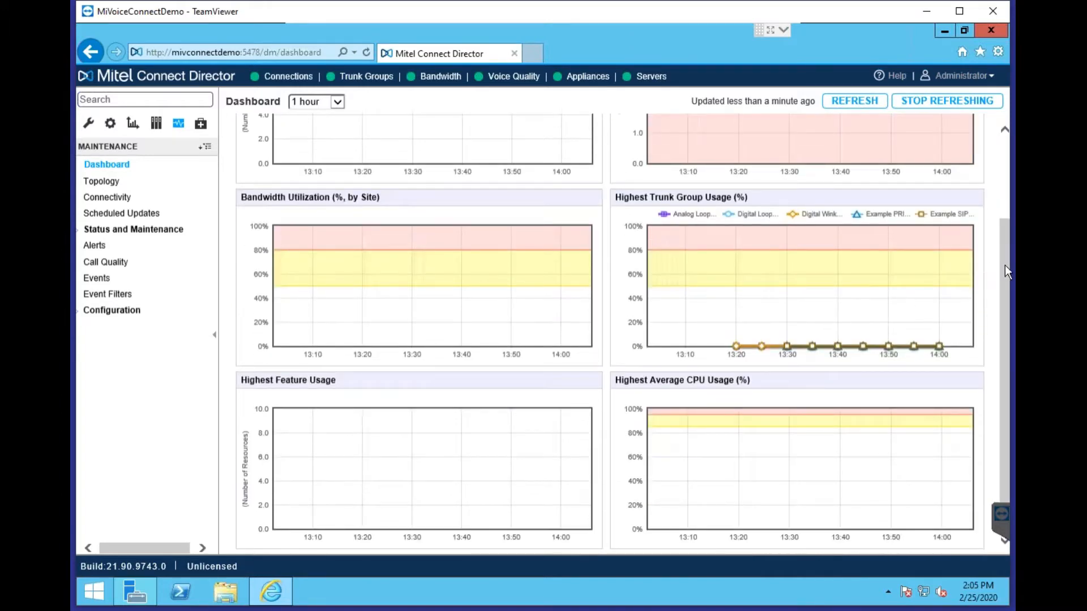
scroll(1002, 236, "up", 2)
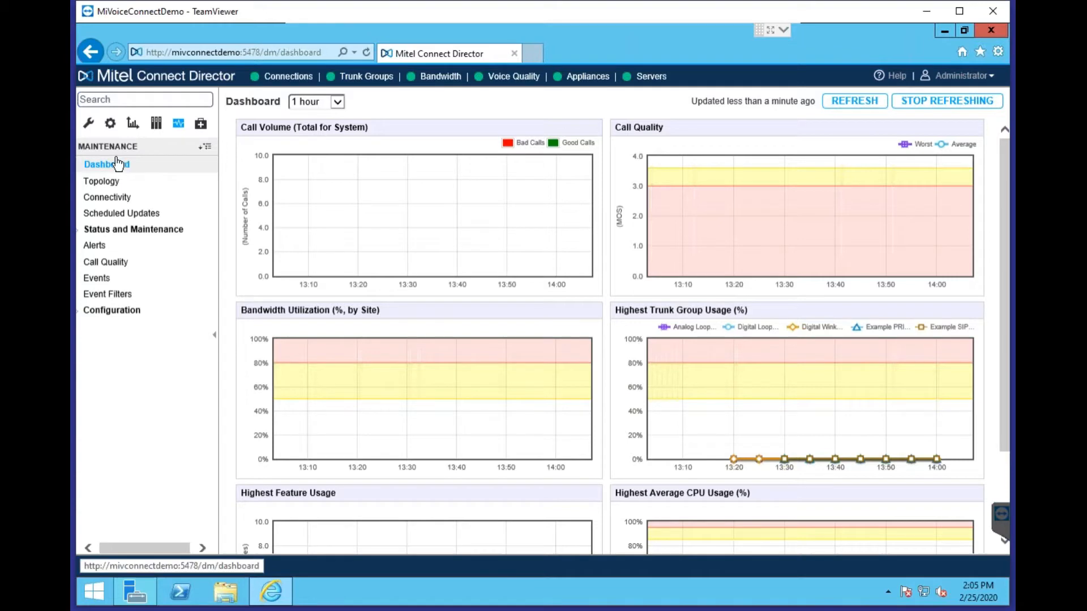
Switch to the Administration tree, preview a 'dial' search, clear it, and expand Users
left_click(90, 126)
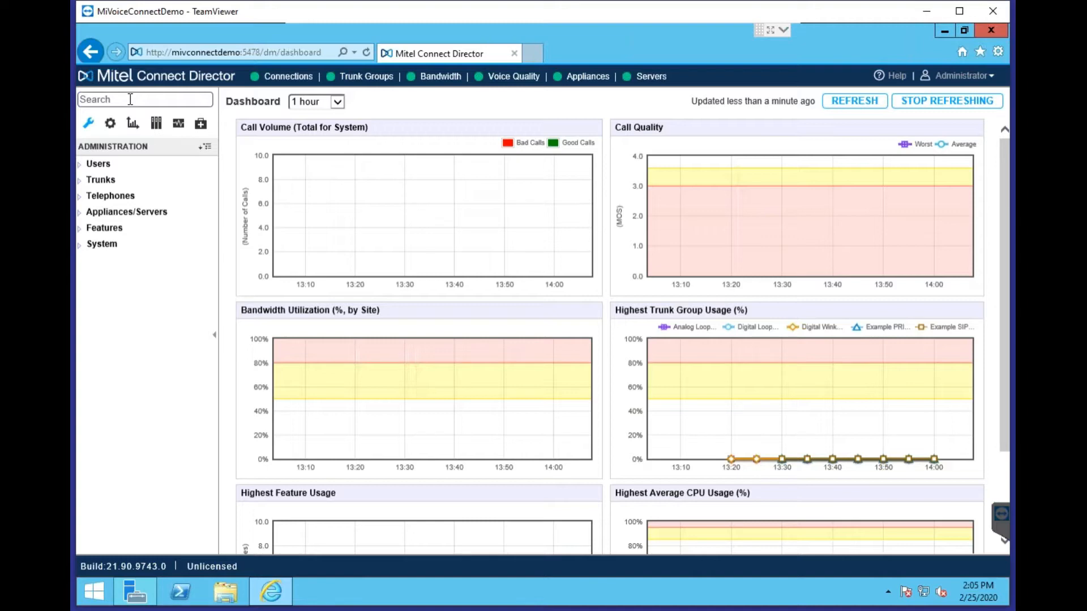
left_click(131, 99)
type("dial")
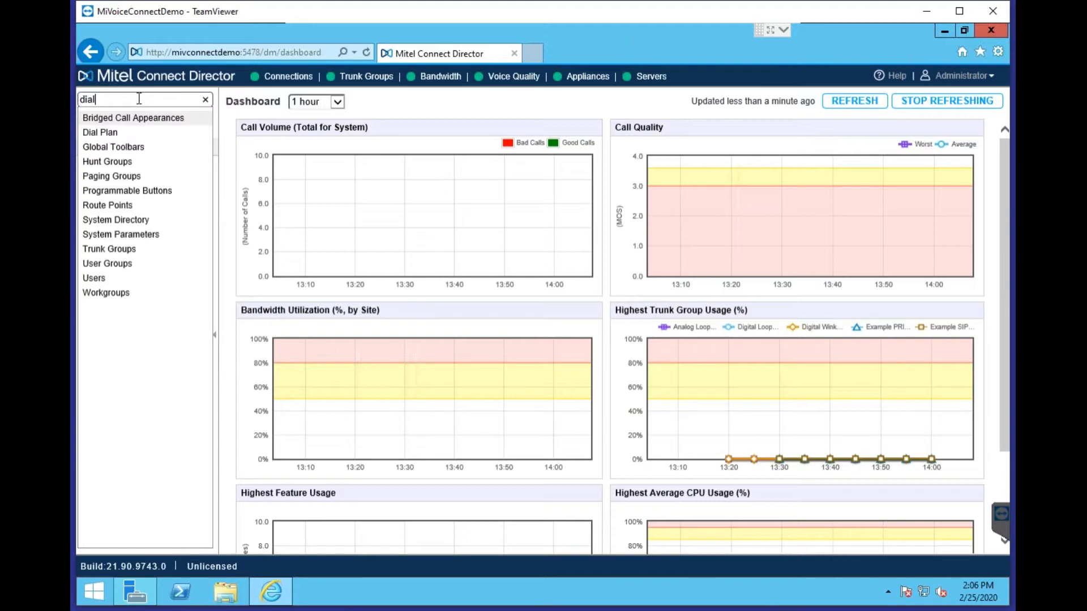
key("BackSpace")
key("BackSpace")
key("BackSpace")
key("BackSpace")
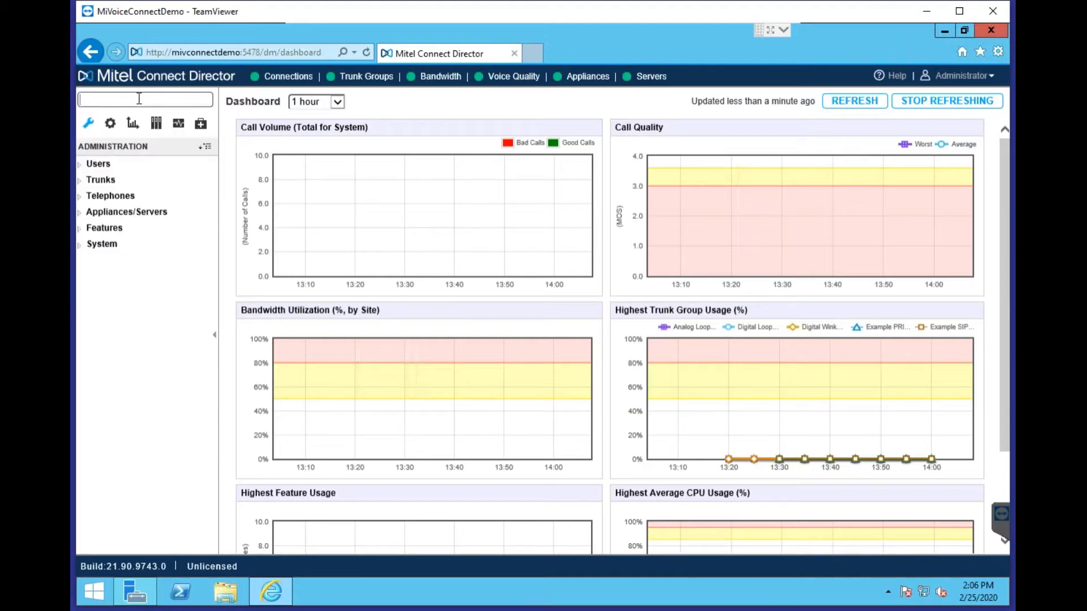
left_click(109, 166)
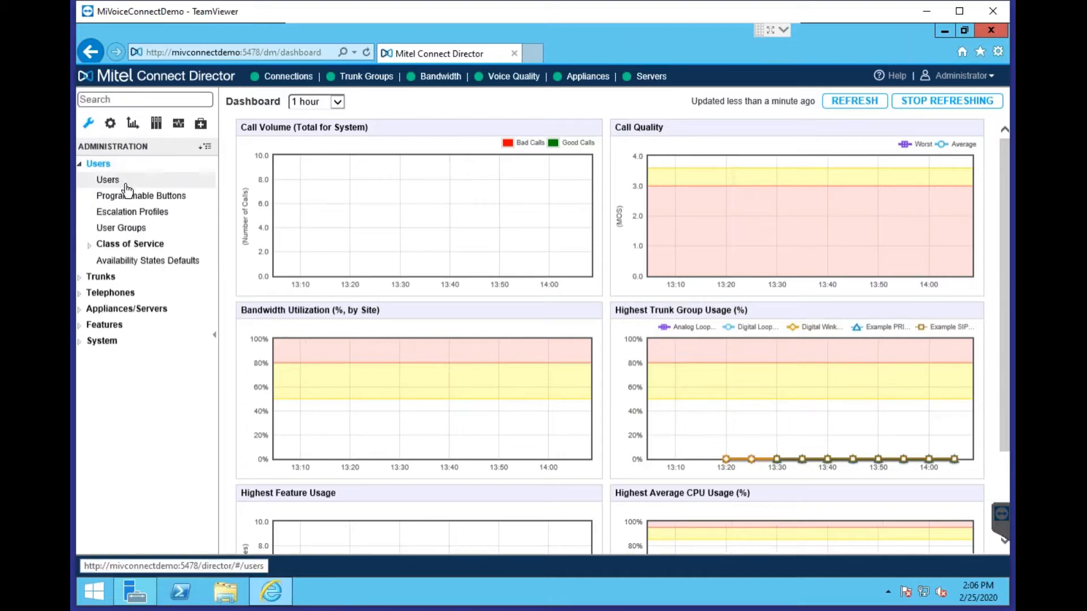
Open the Users page and turn on the filter row above the user grid columns
left_click(126, 185)
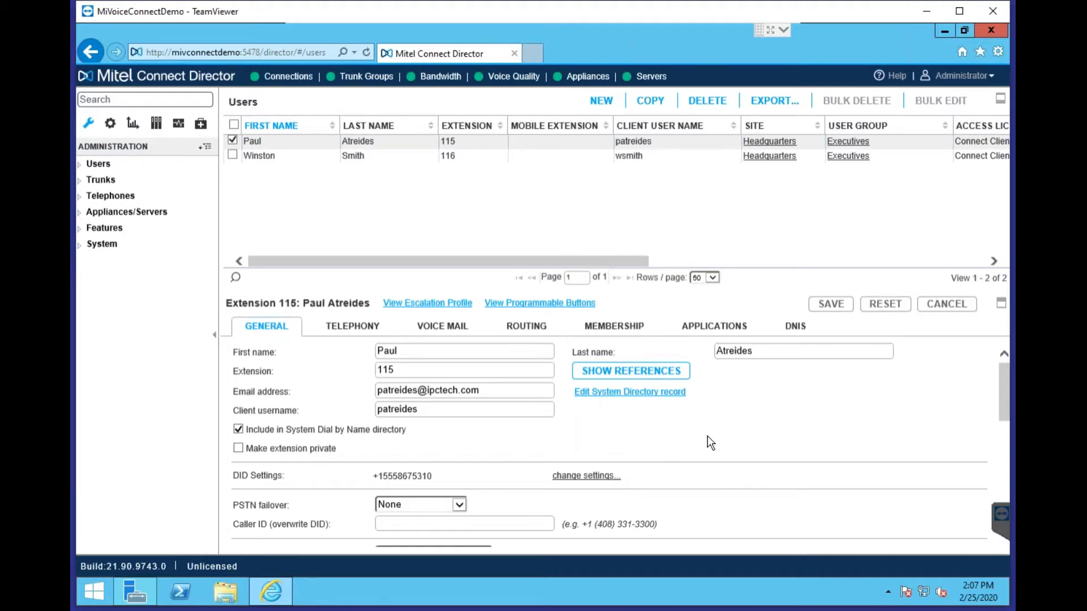
left_click(235, 278)
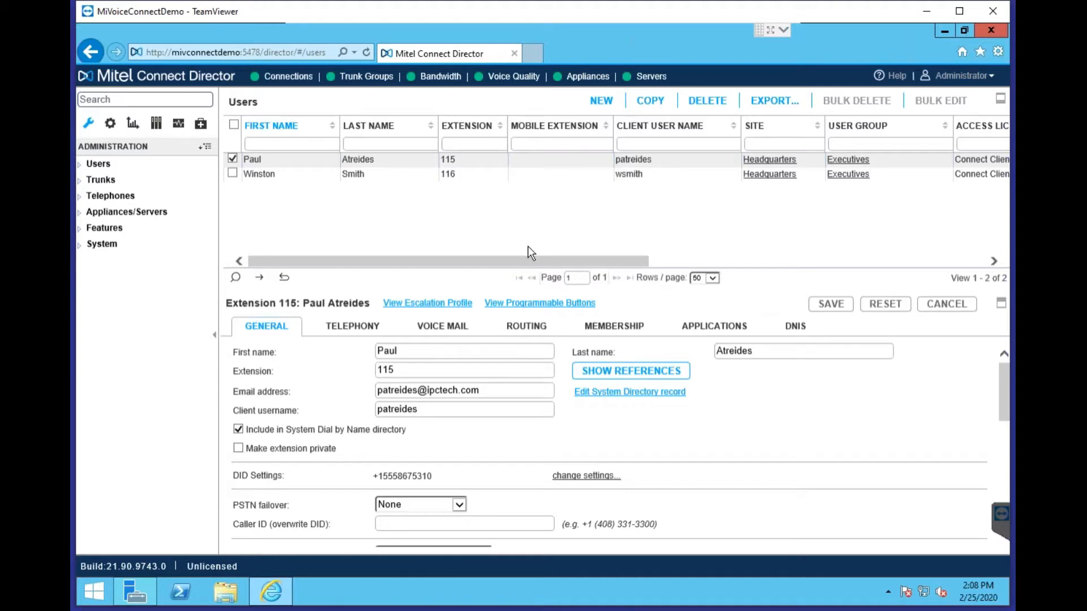
left_click(289, 145)
type("paul")
key("BackSpace")
key("BackSpace")
type("ul")
key("Return")
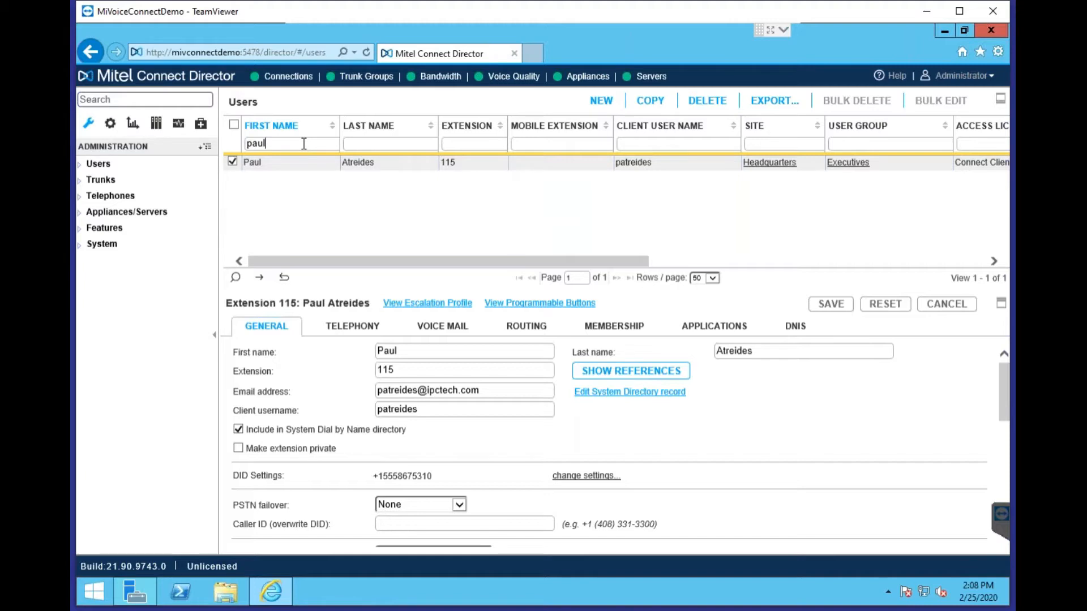
key("Tab")
type("a")
key("BackSpace")
key("BackSpace")
key("shift+Tab")
key("BackSpace")
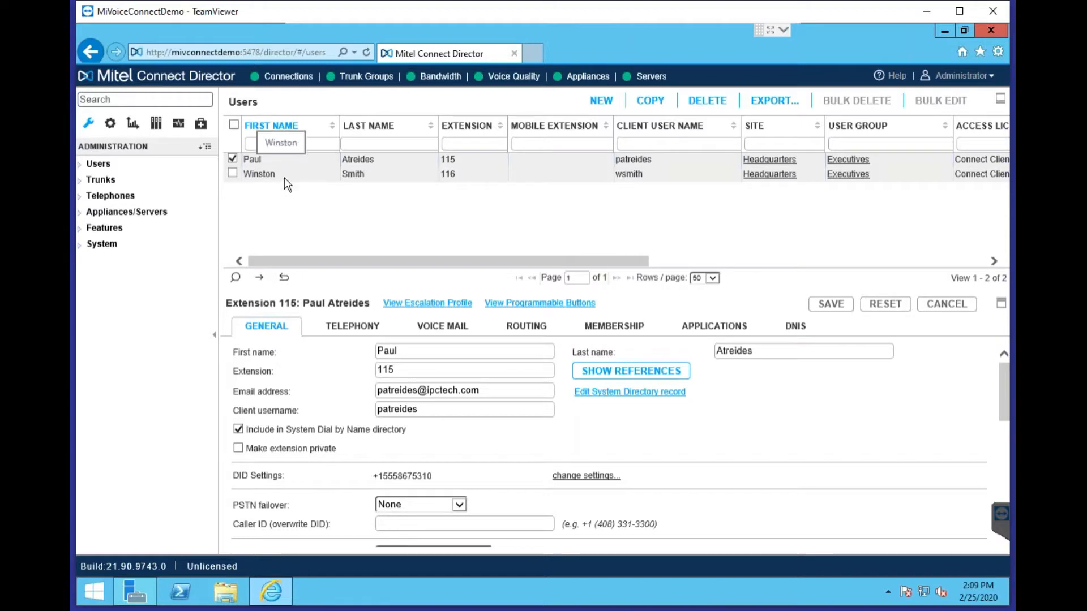
Select both users and start deleting them, then cancel so both users remain
left_click(233, 158)
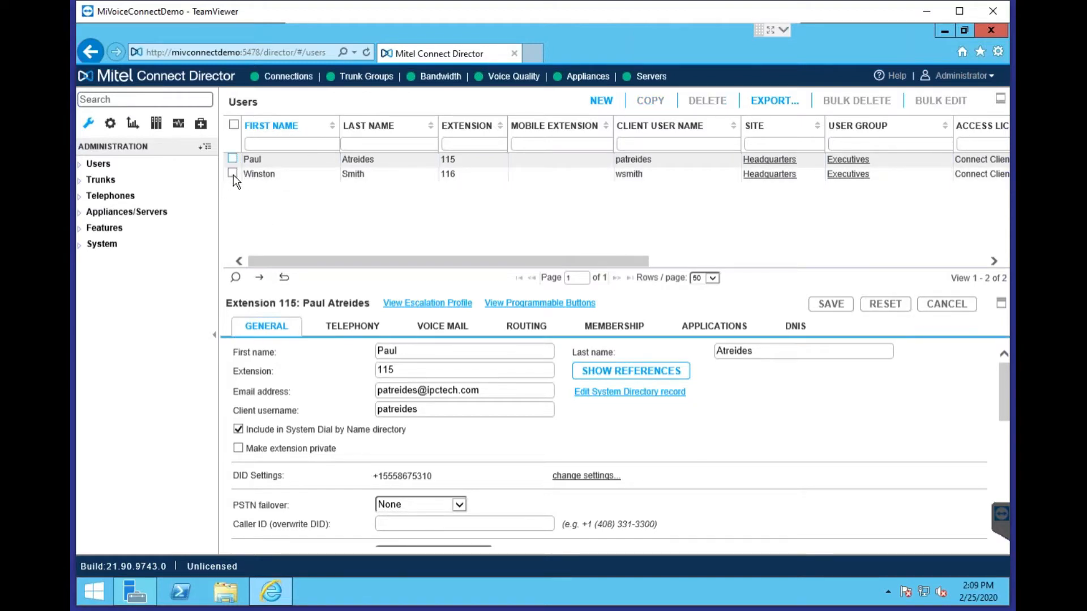
left_click(232, 174)
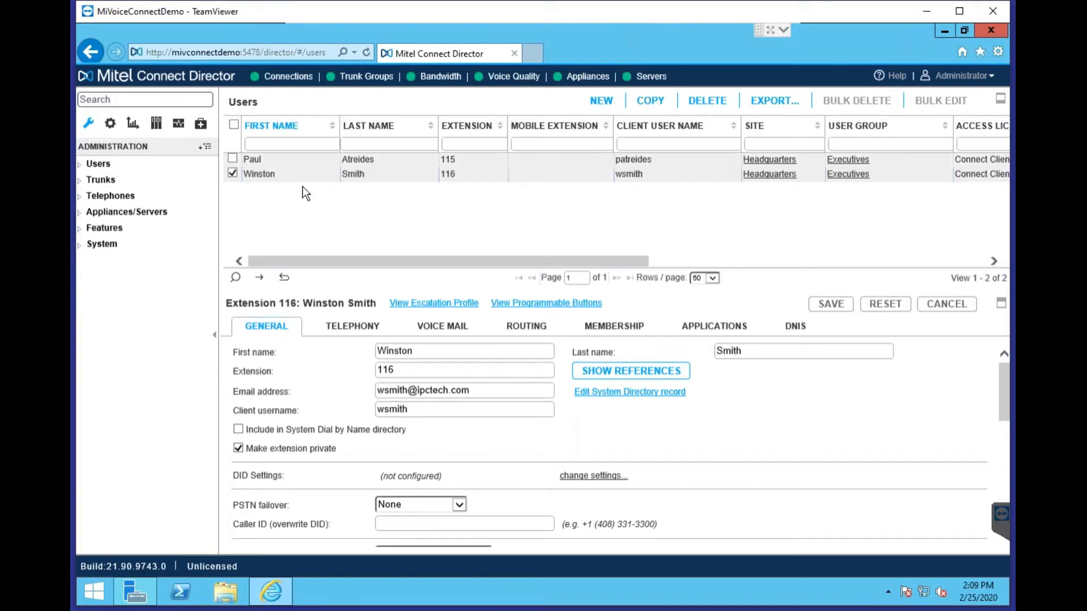
left_click(266, 161)
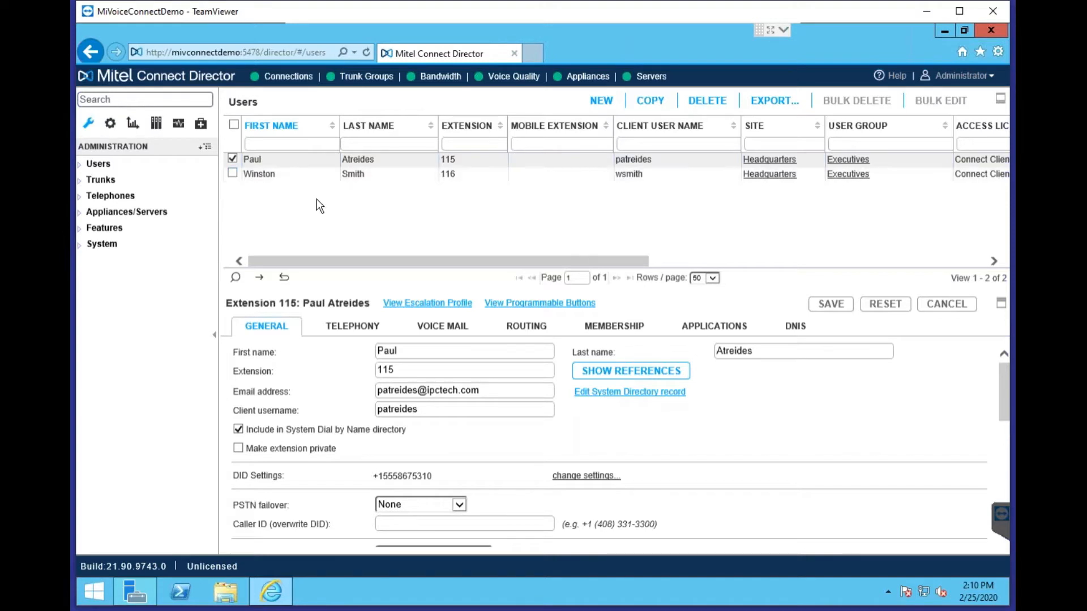
left_click(232, 172)
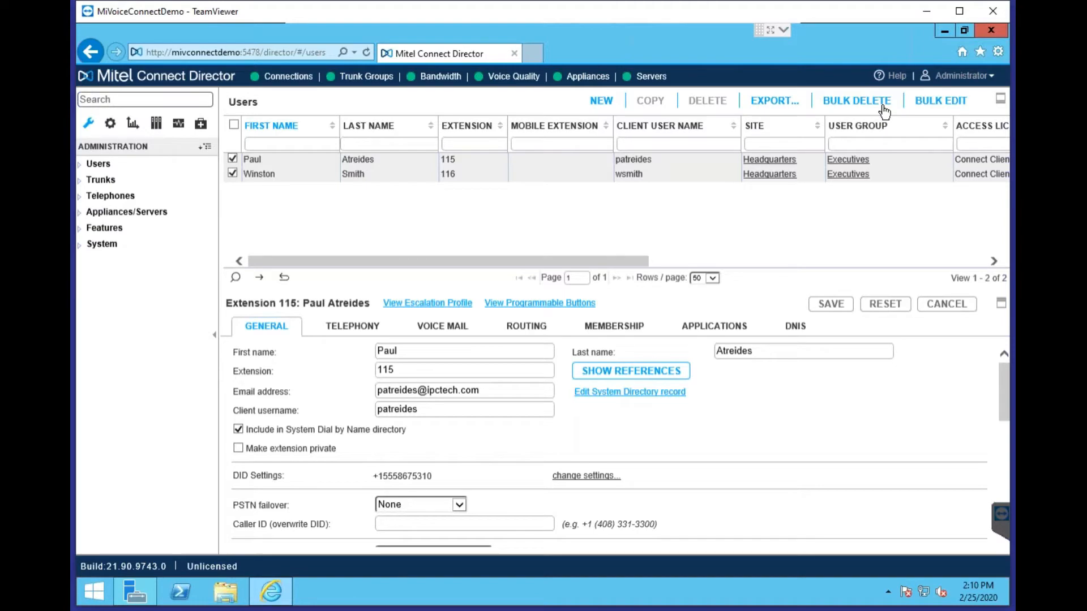
left_click(863, 109)
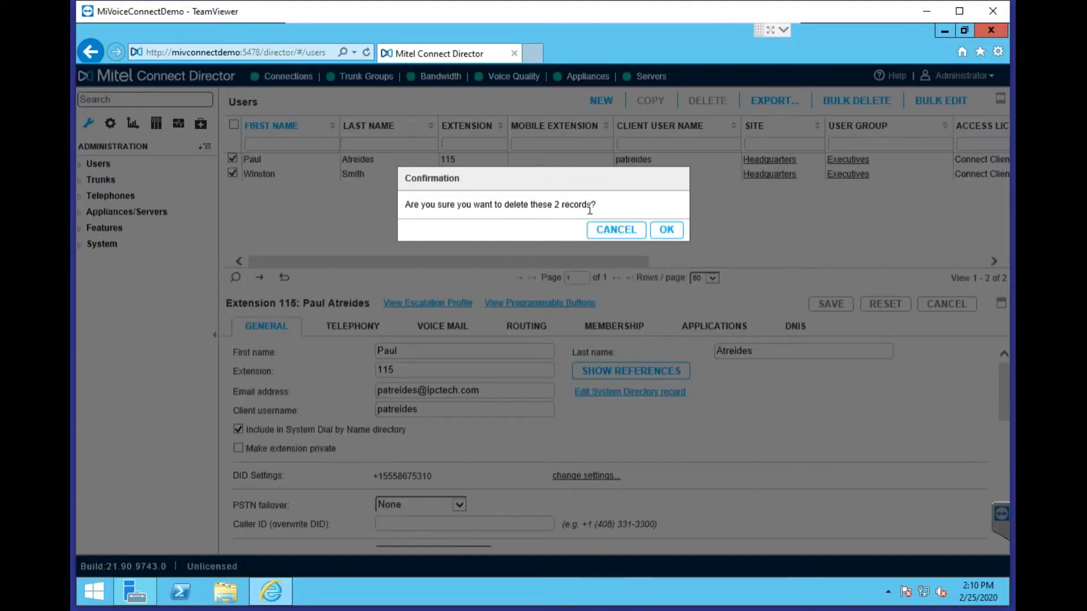
left_click(617, 231)
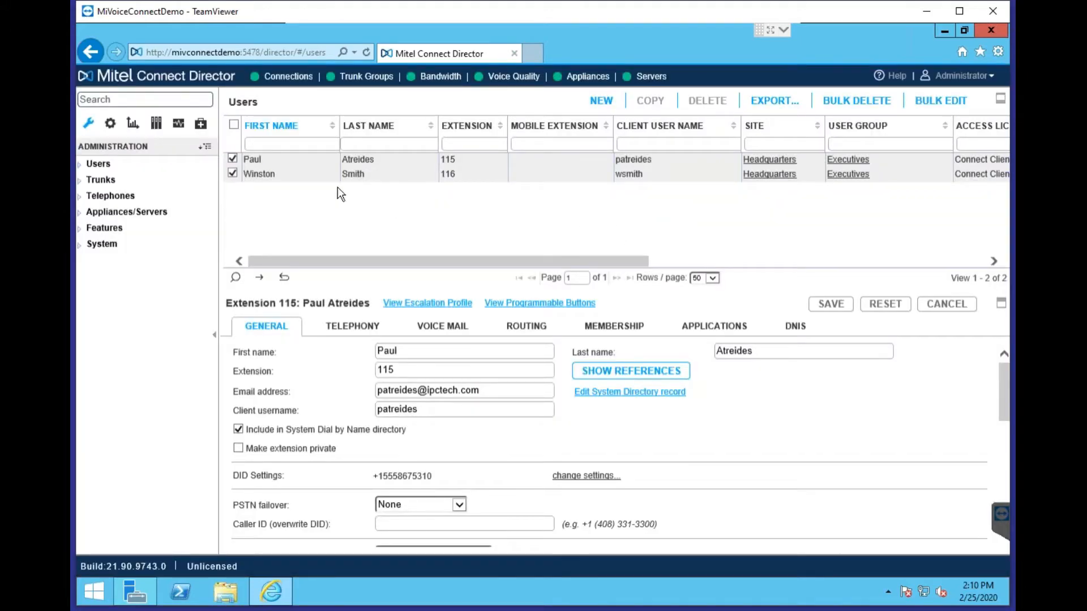
Select only the extension 116 user and switch the navigation to the System pages
left_click(278, 174)
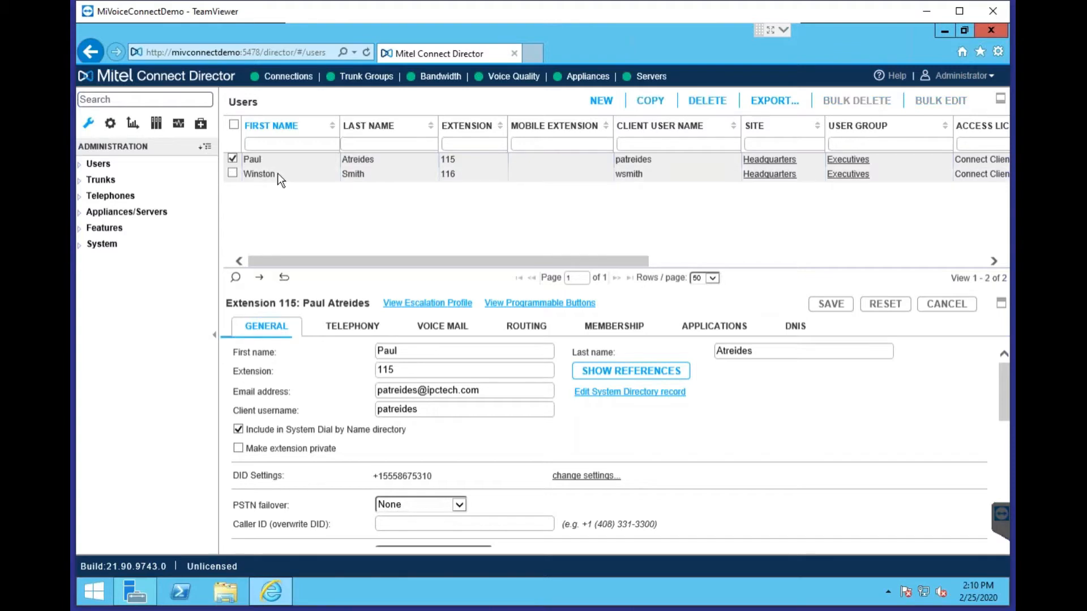
left_click(280, 173)
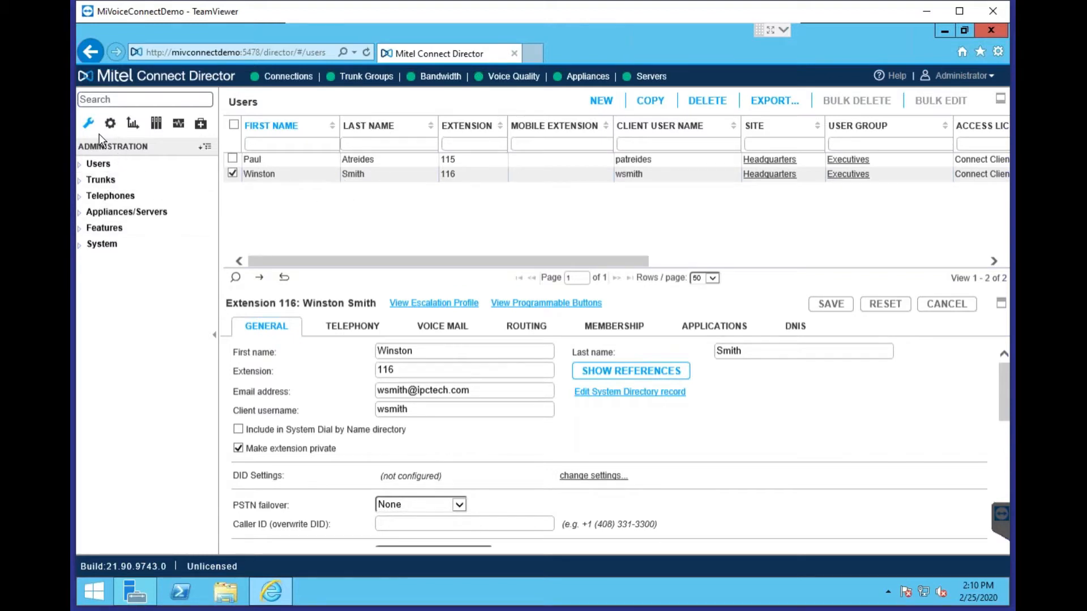
left_click(110, 124)
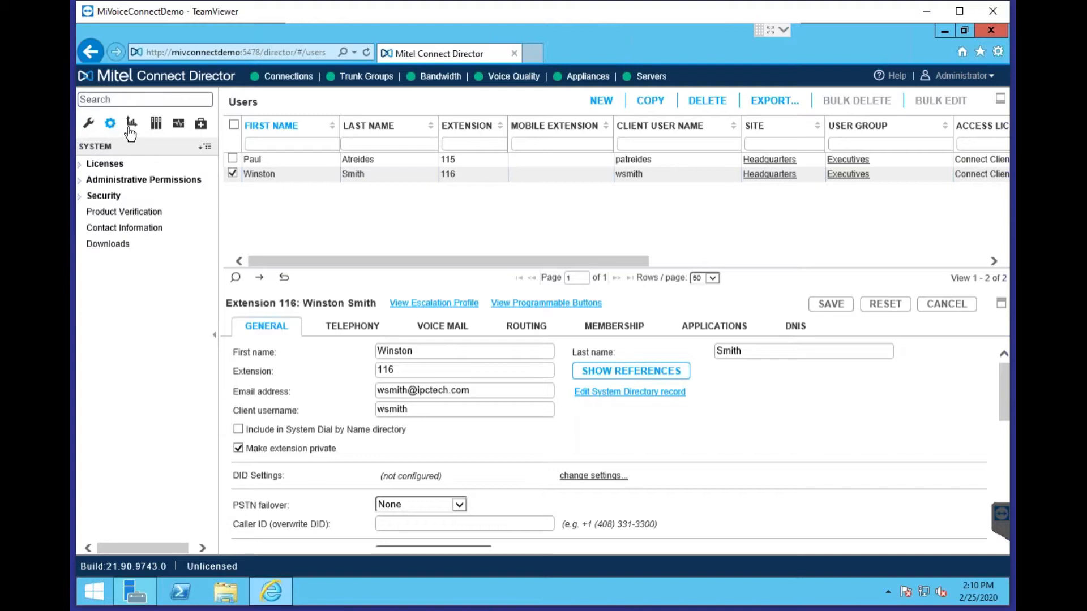
Glance at the Reporting and Documentation sections, then return to the Administration tree
left_click(132, 126)
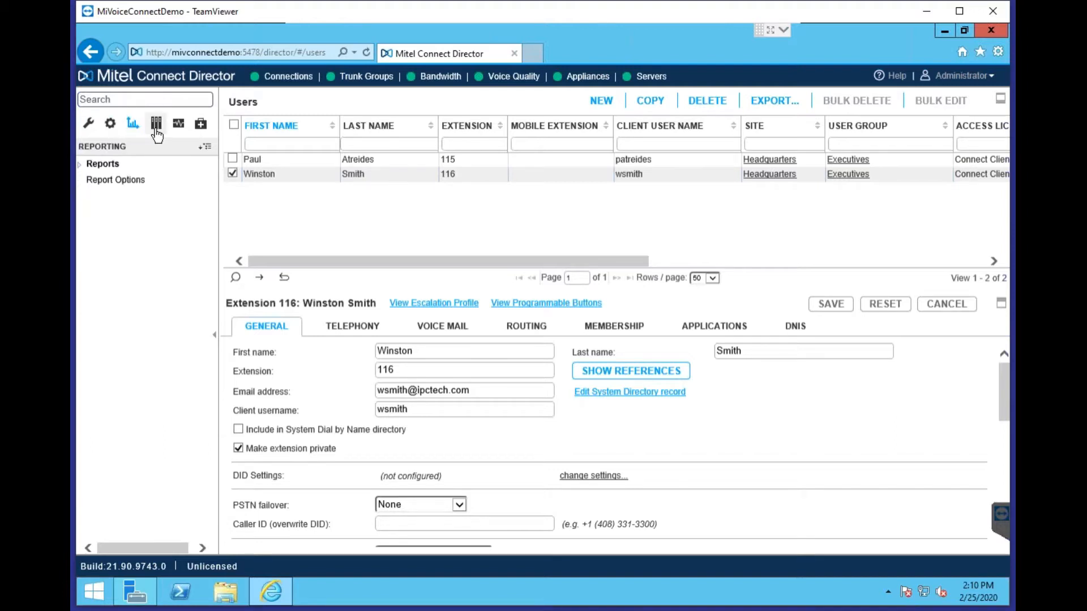
left_click(156, 129)
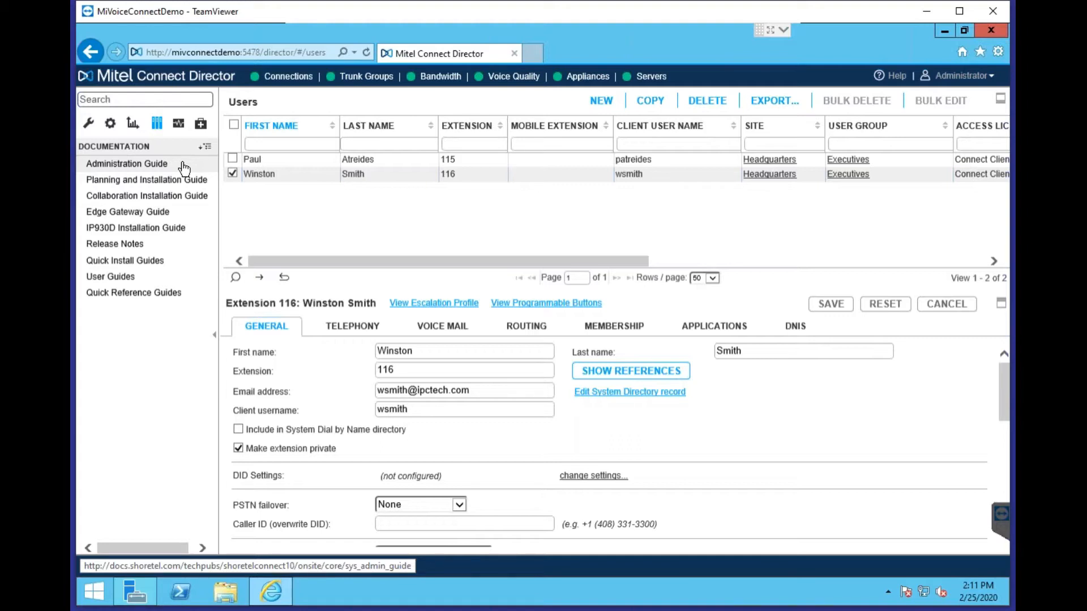
left_click(88, 123)
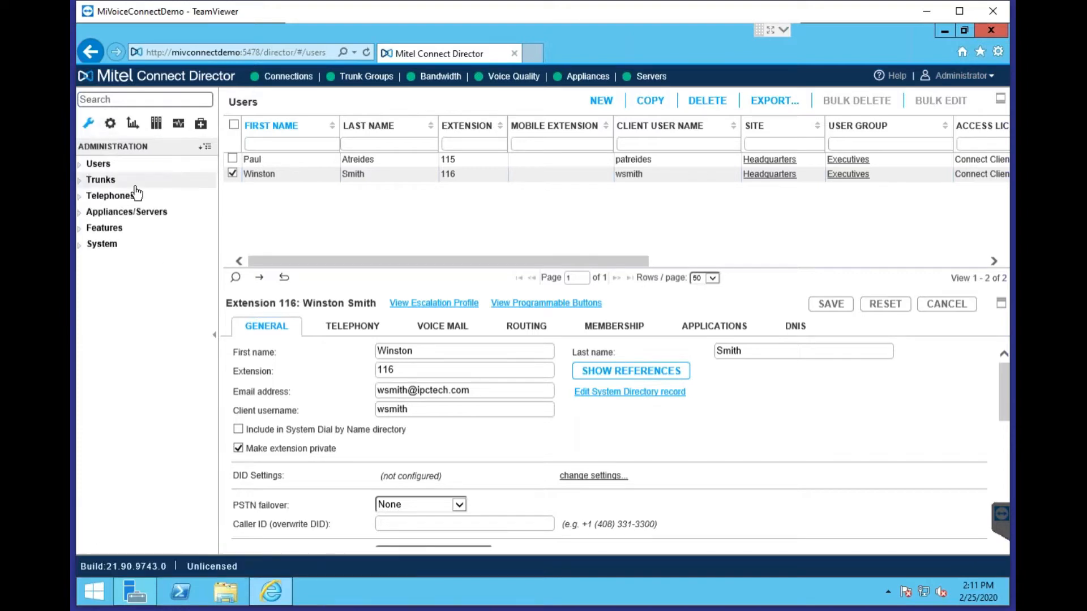
Expand Users, open the Users page, and scroll through the extension 116 user's General settings
left_click(100, 163)
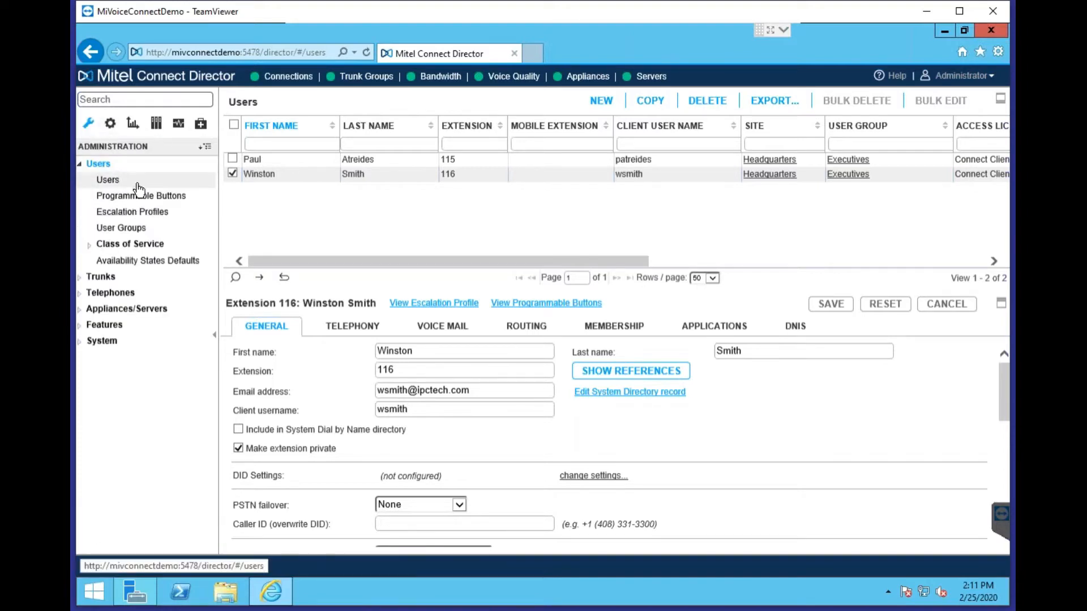
left_click(137, 182)
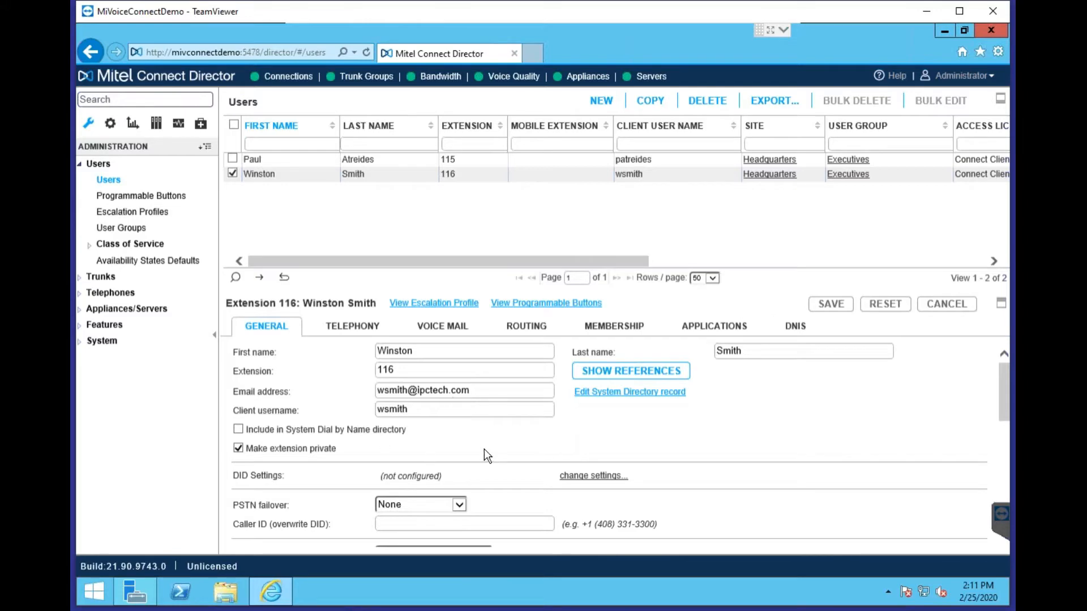
scroll(440, 433, "down", 1)
scroll(440, 433, "down", 1)
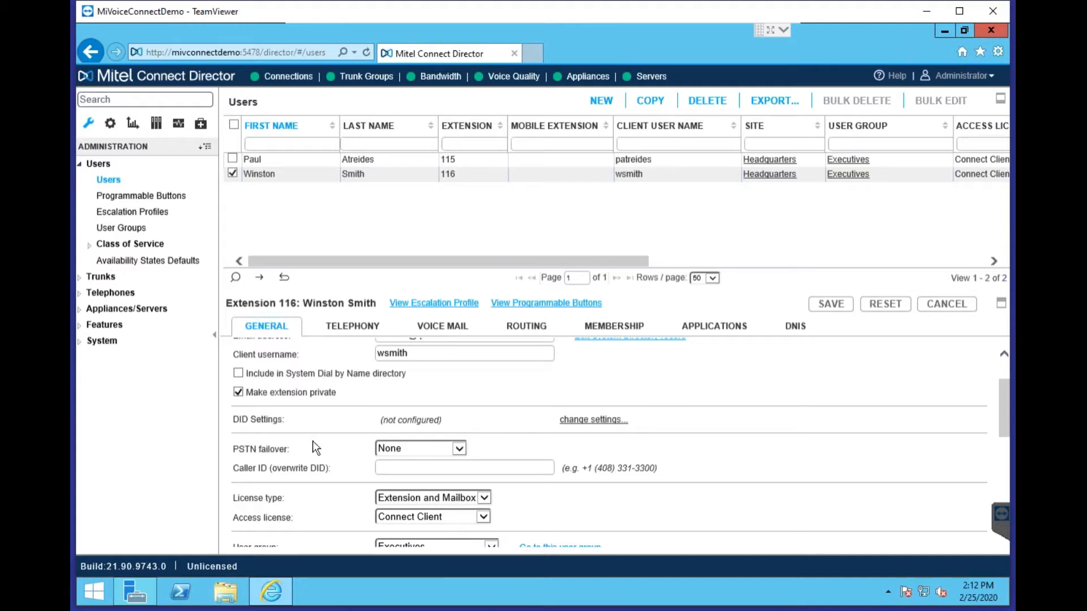
left_click_drag(248, 394, 340, 392)
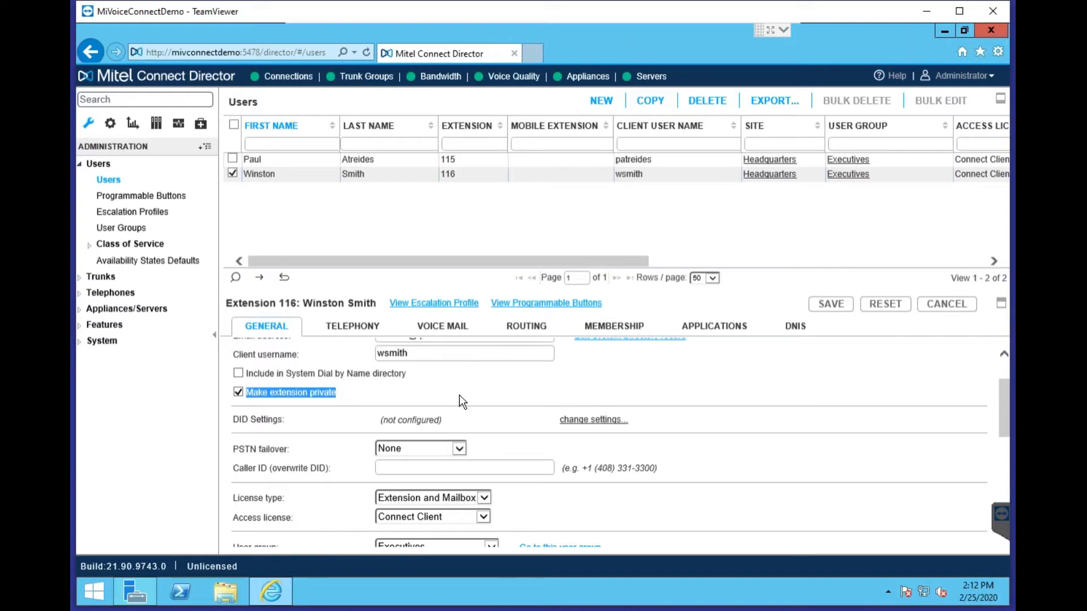
left_click_drag(409, 375, 262, 372)
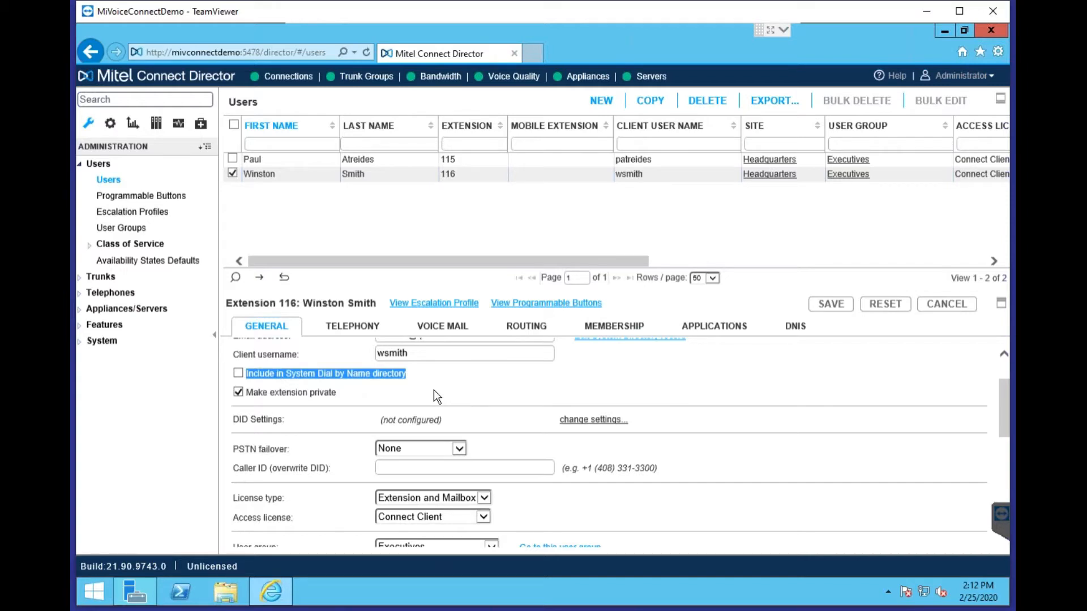
scroll(881, 430, "down", 1)
left_click(698, 464)
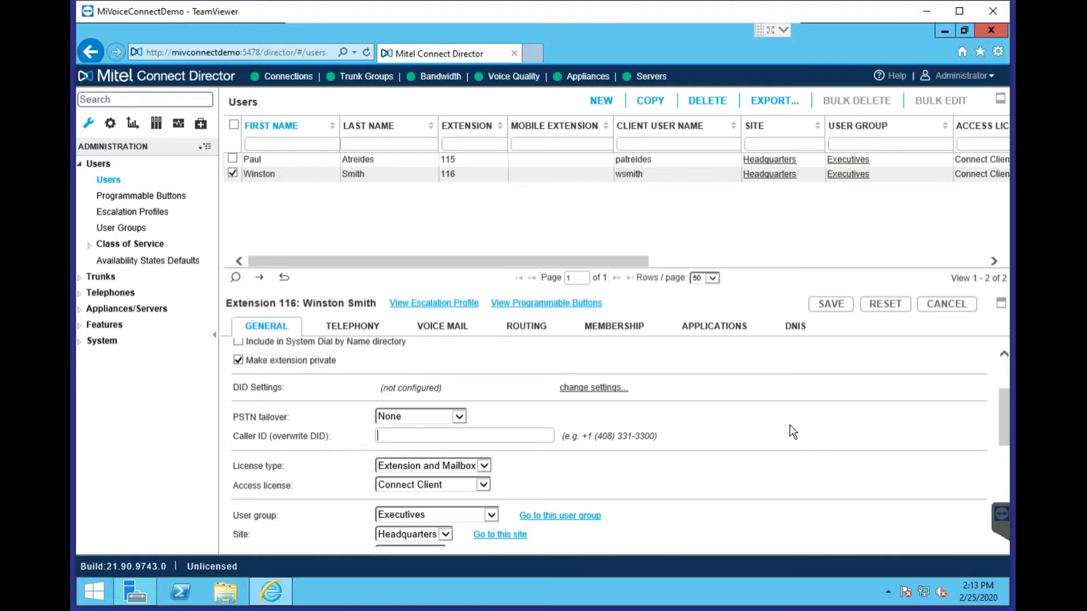
scroll(603, 476, "down", 2)
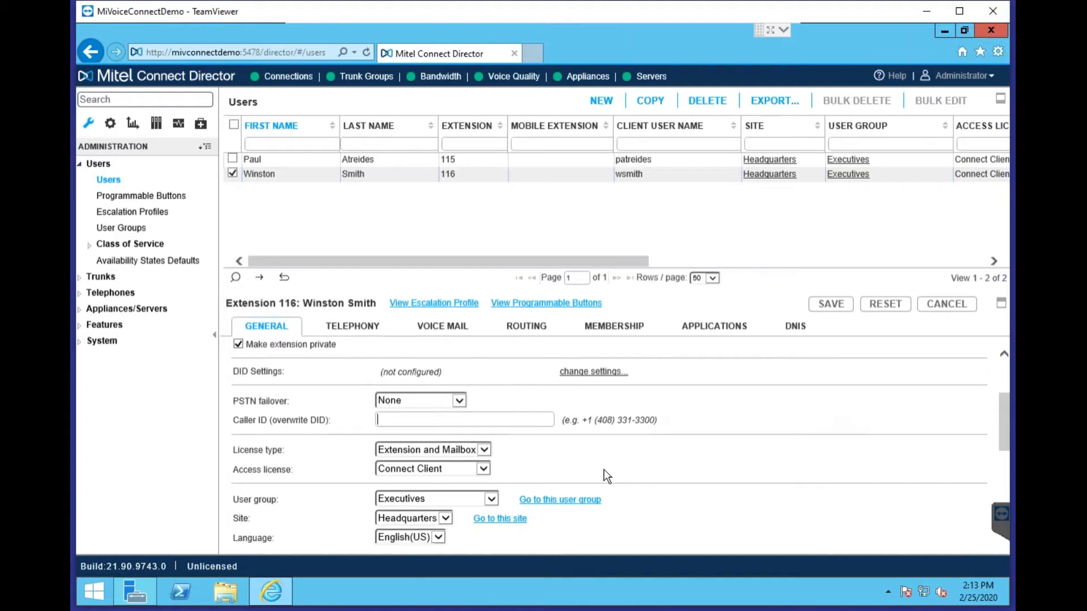
left_click(471, 420)
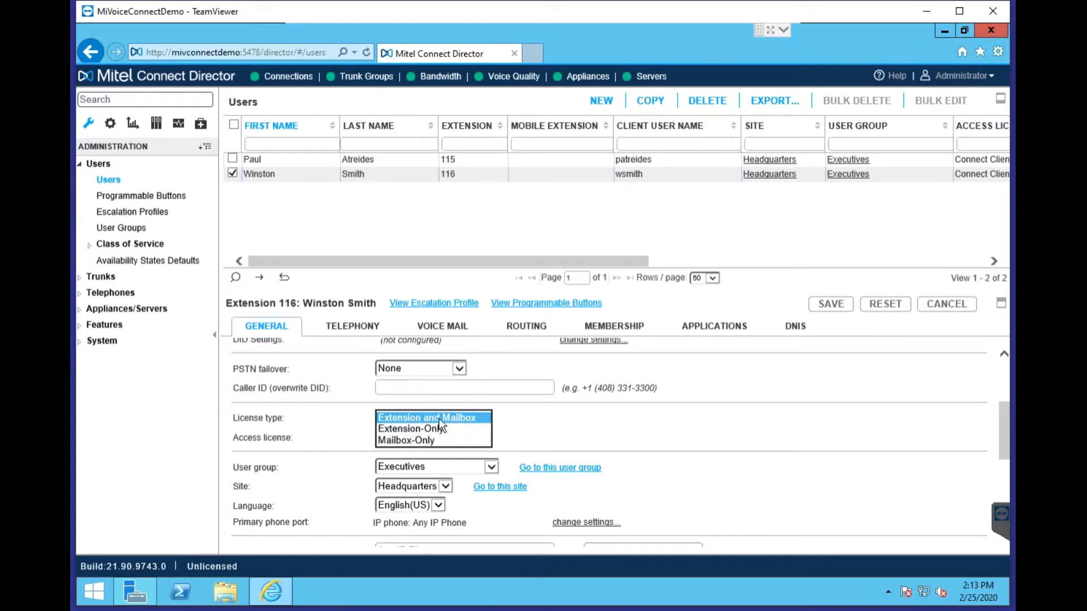
left_click(557, 422)
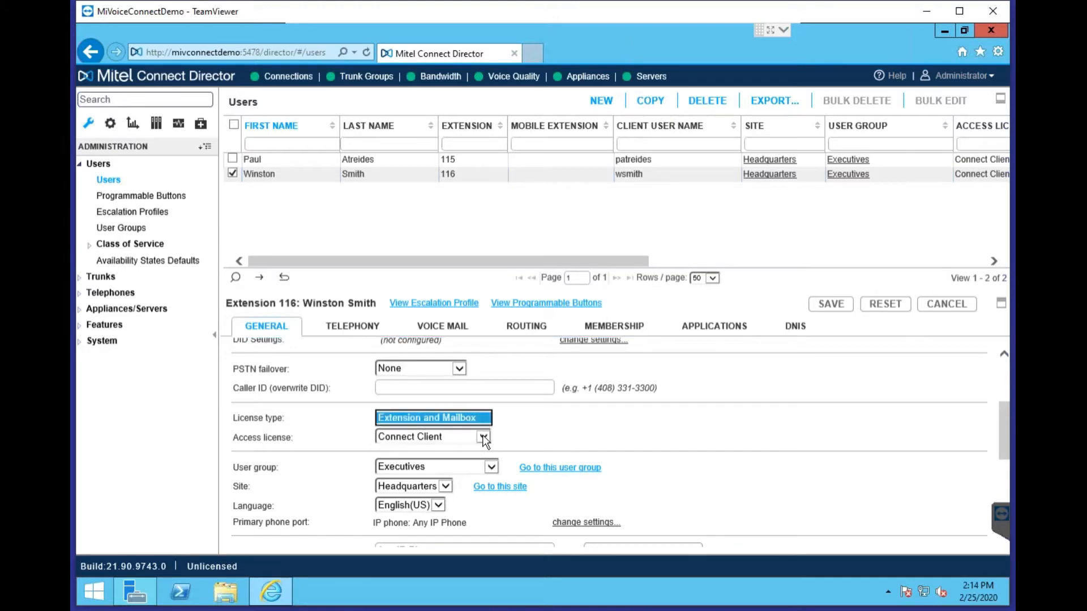
left_click(440, 436)
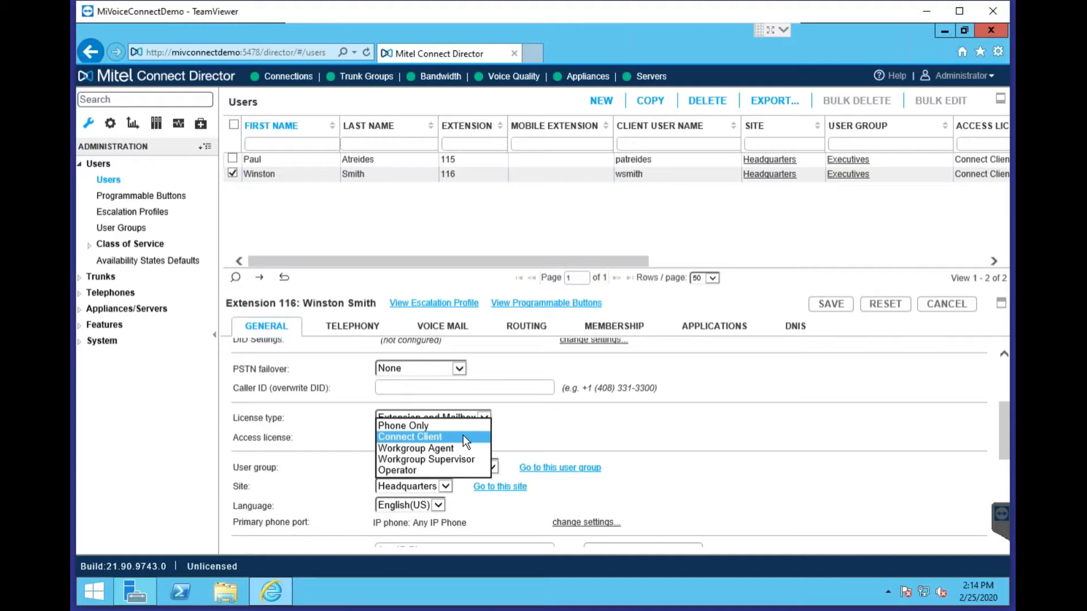
left_click(656, 425)
left_click(481, 441)
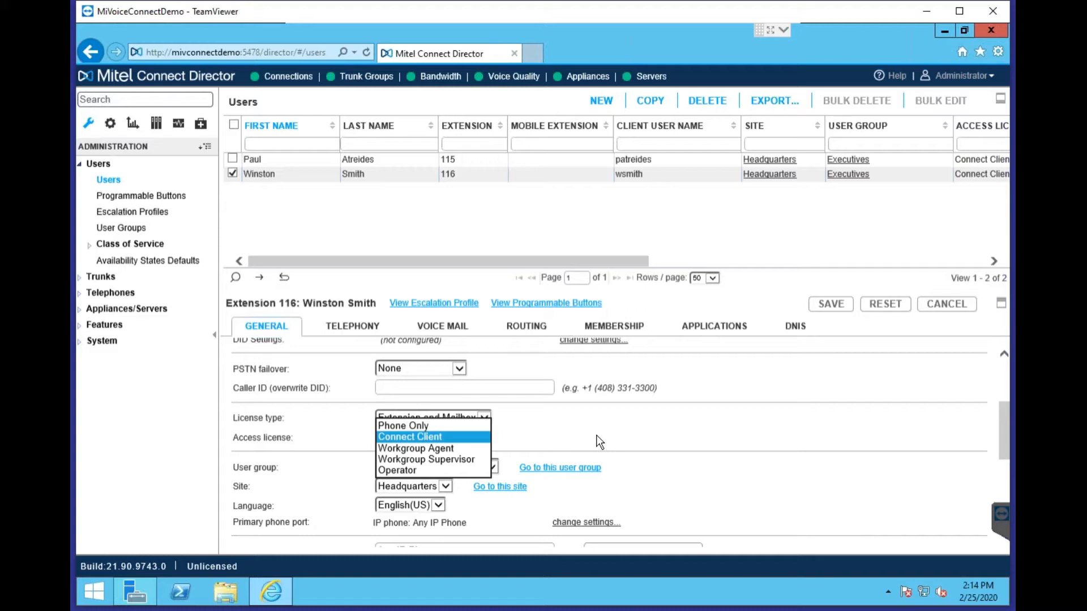
left_click(590, 436)
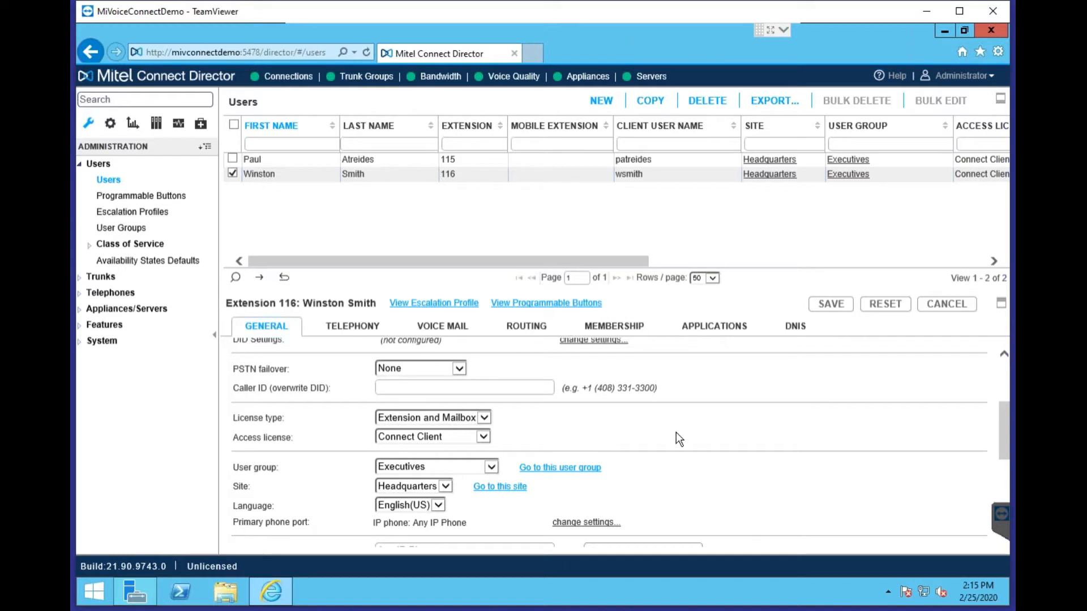
scroll(473, 444, "down", 1)
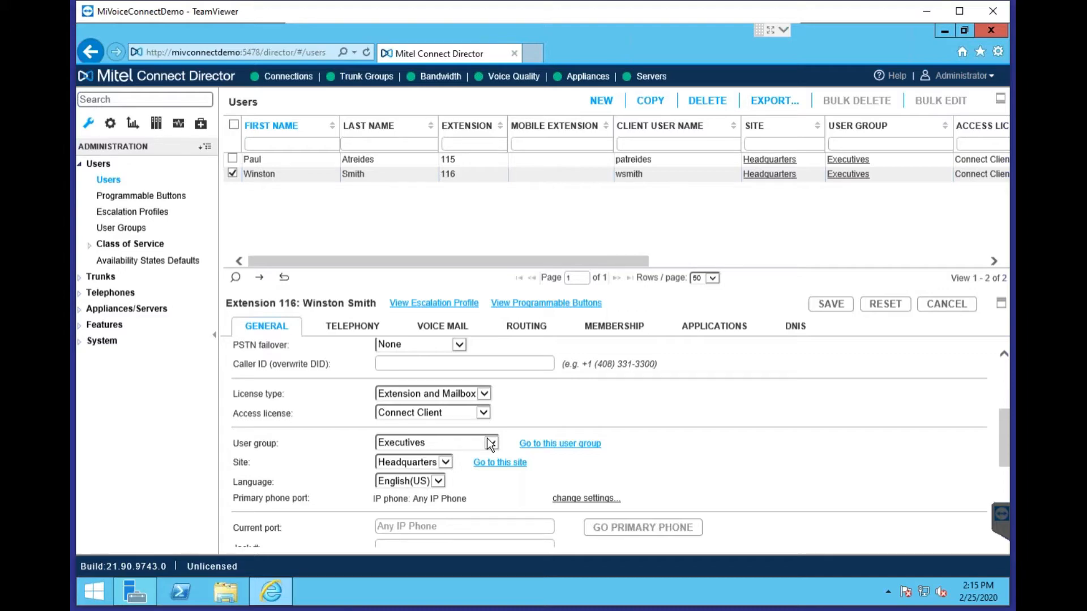
Keep Executives as the extension 116 user's group and jump to that user group's page
left_click(490, 443)
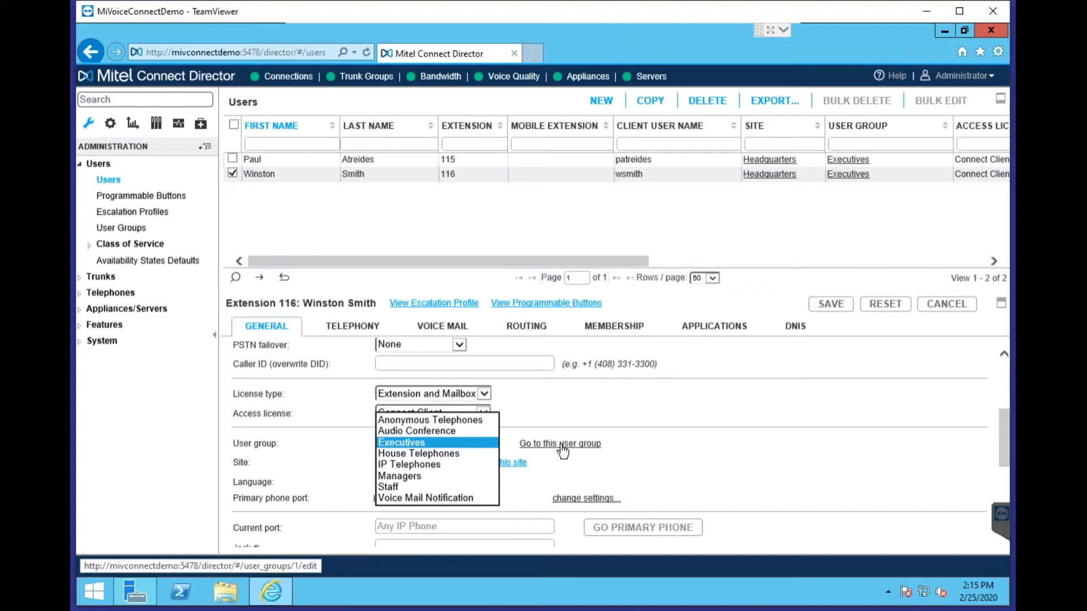
left_click(655, 452)
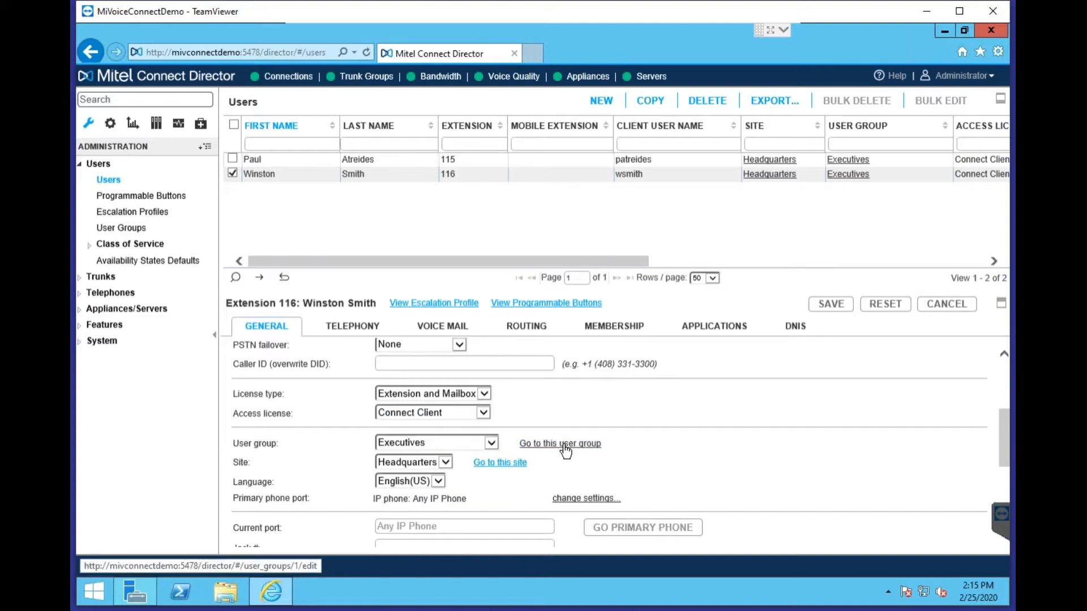
left_click(564, 447)
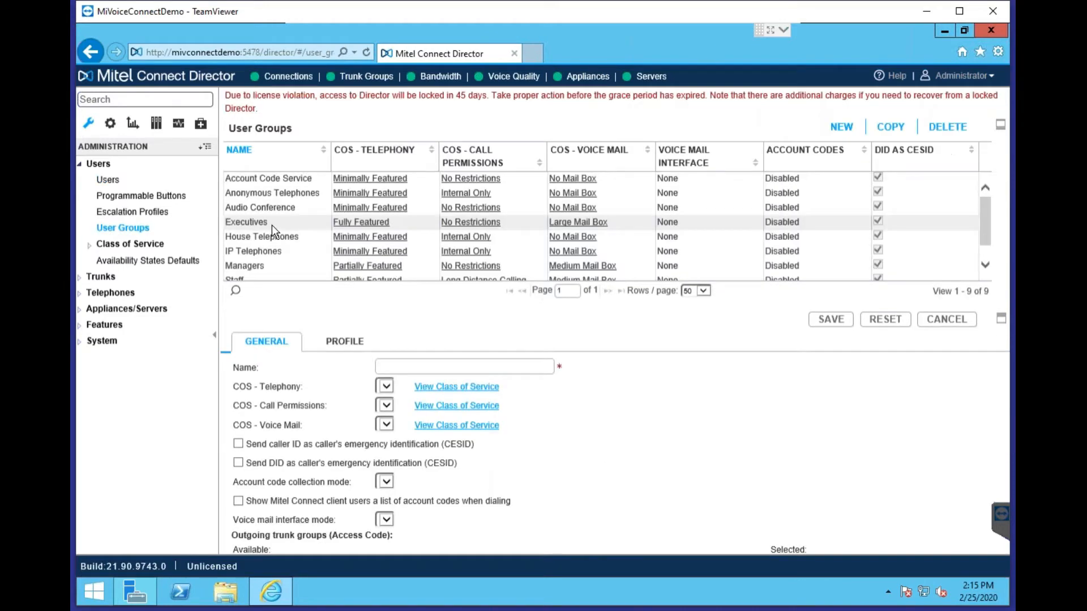
View Executives' settings (Fully Featured, No Restrictions, Large Mail Box), then return to Users
left_click(257, 227)
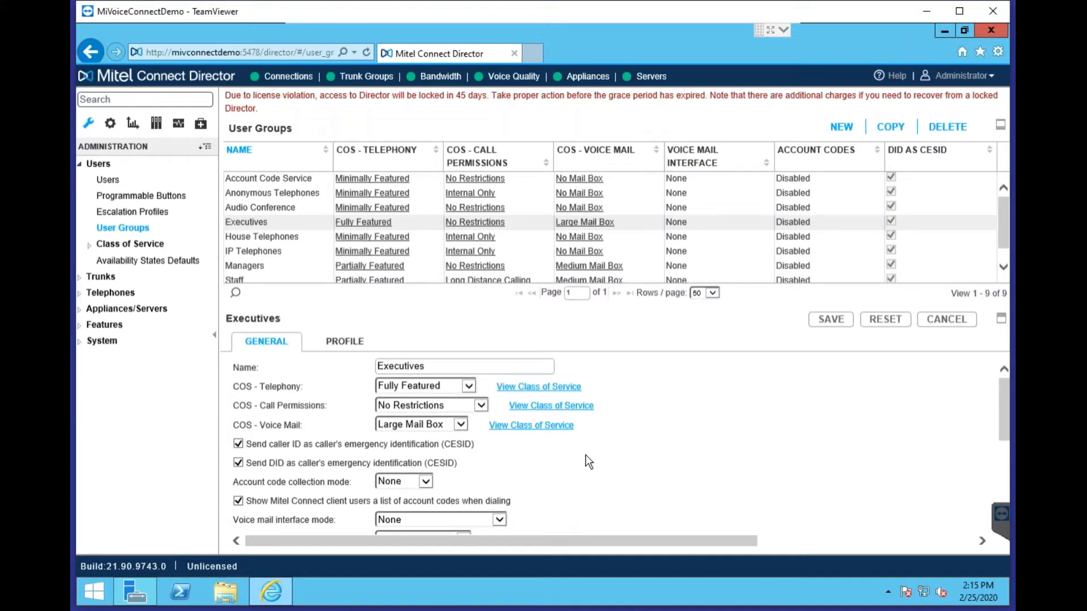
scroll(635, 466, "down", 2)
scroll(633, 467, "up", 2)
left_click(120, 181)
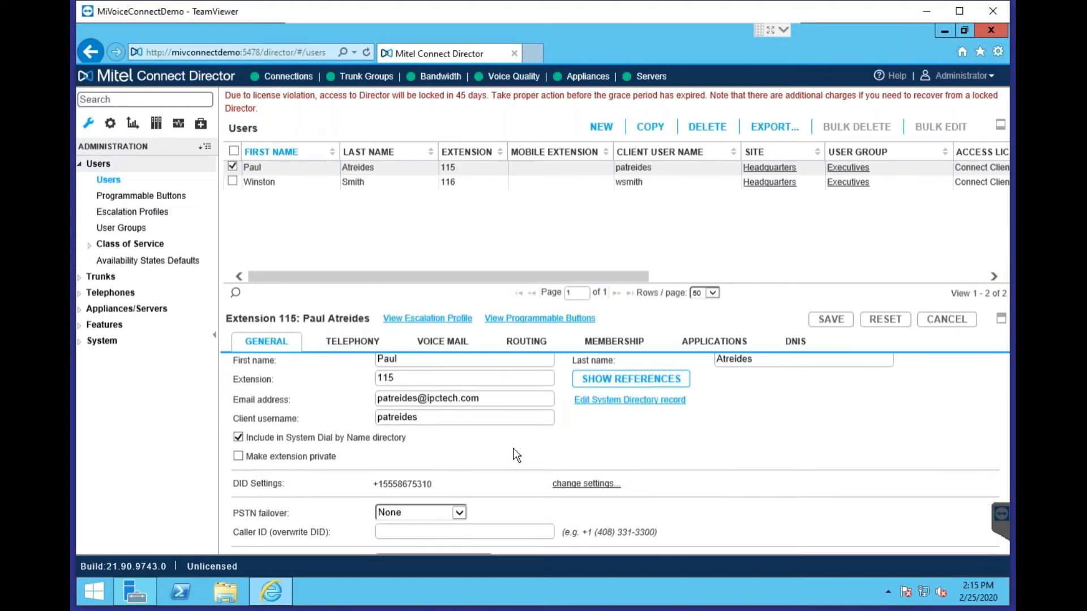
Scroll extension 115's General tab down and open its Site dropdown
scroll(516, 455, "down", 5)
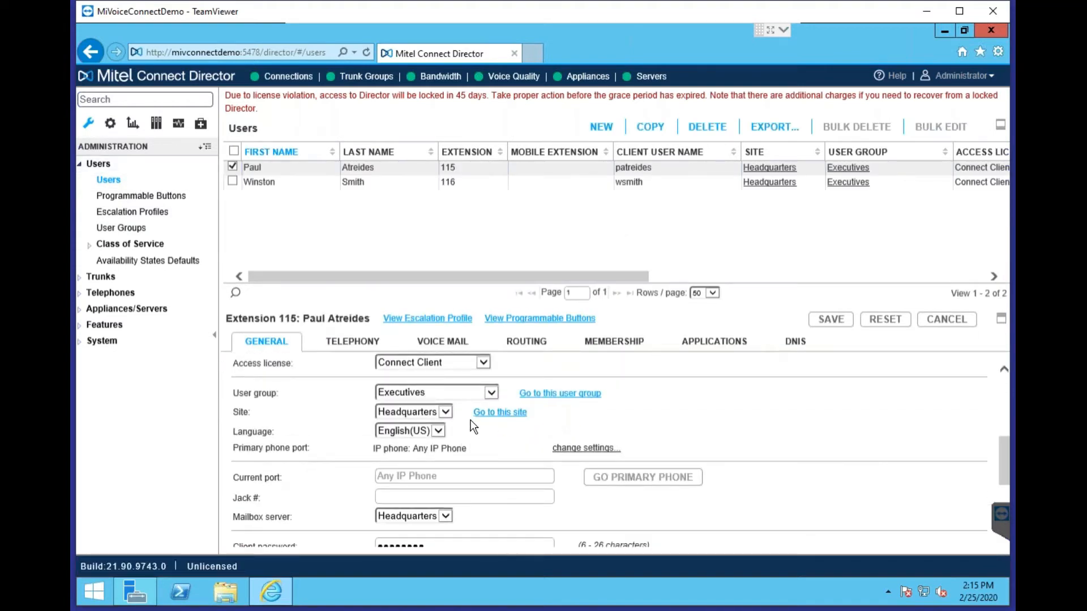
left_click(442, 412)
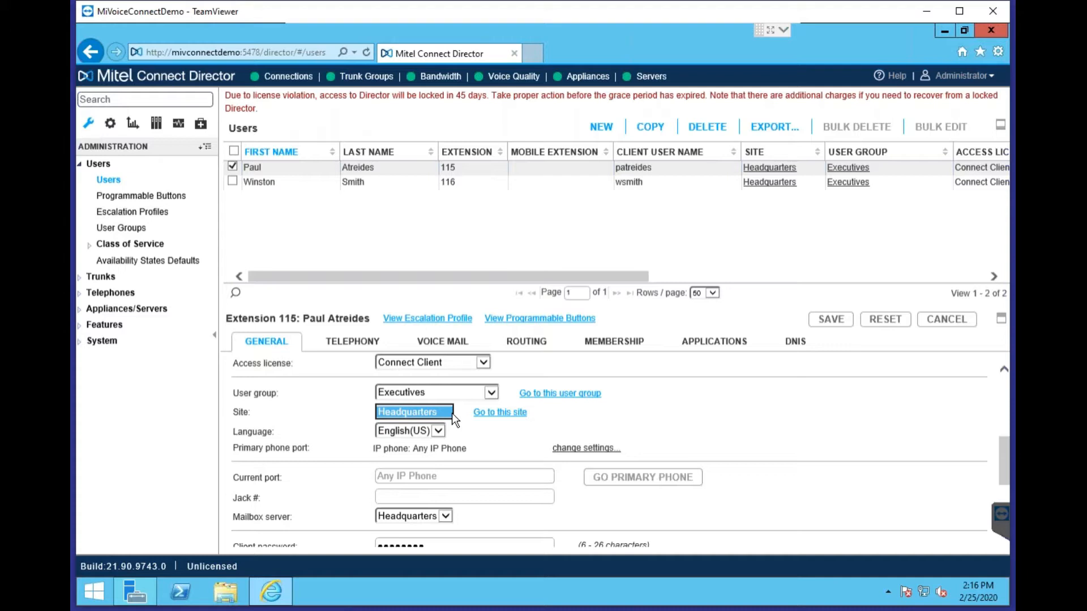
Close the Site list keeping Headquarters and expand the primary phone port options
left_click(754, 404)
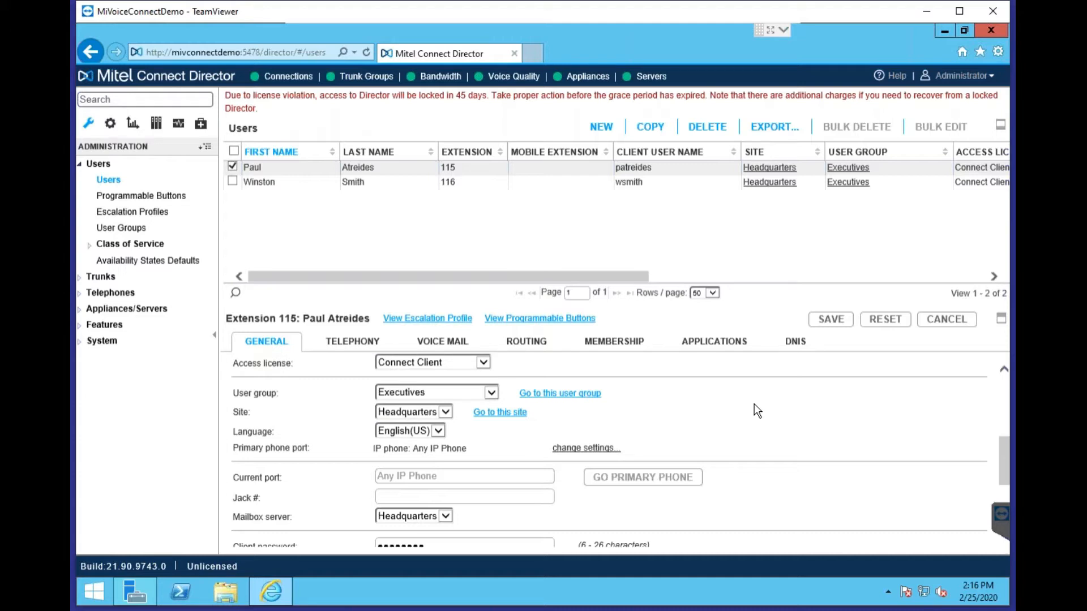
left_click(591, 449)
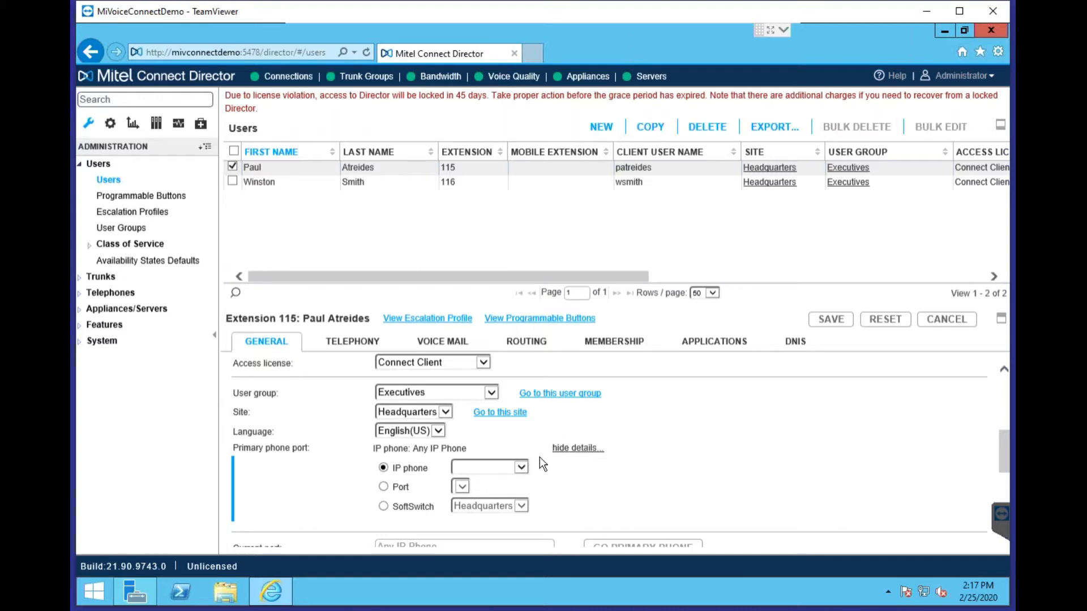
Hide the primary phone port options, leaving IP phone: Any IP Phone, and scroll the details
left_click(577, 449)
scroll(705, 429, "down", 2)
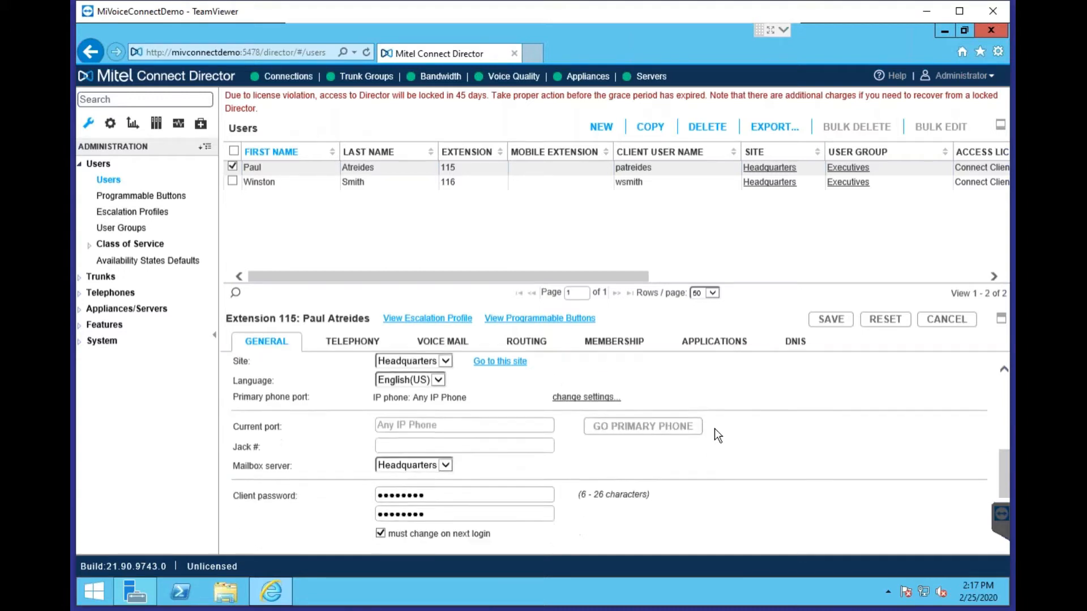
scroll(558, 446, "up", 1)
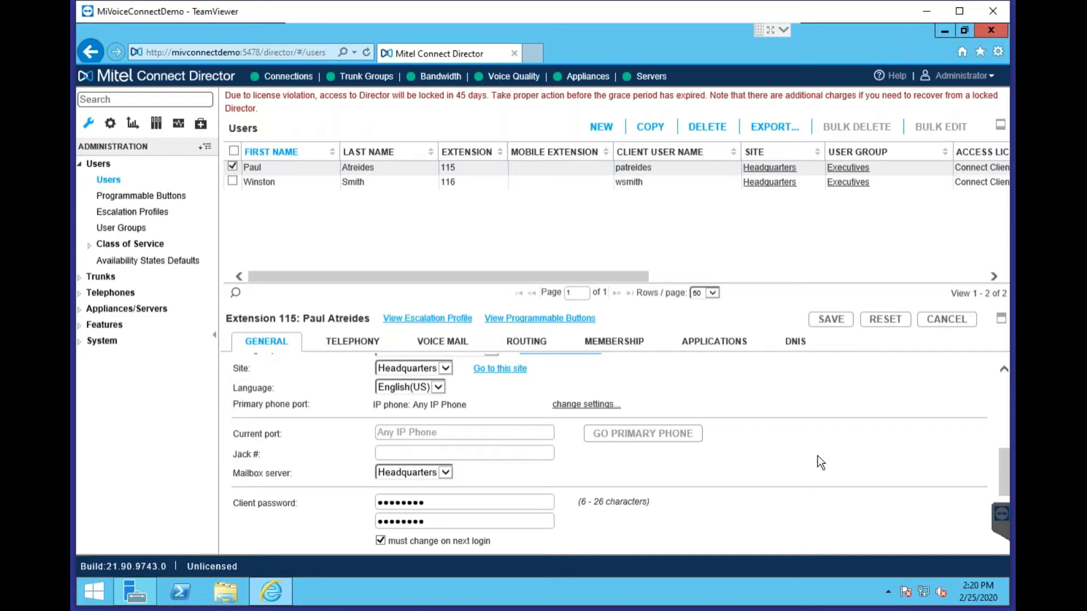
Scroll below extension 115's client password to reveal the SIP phone password fields
scroll(815, 463, "down", 1)
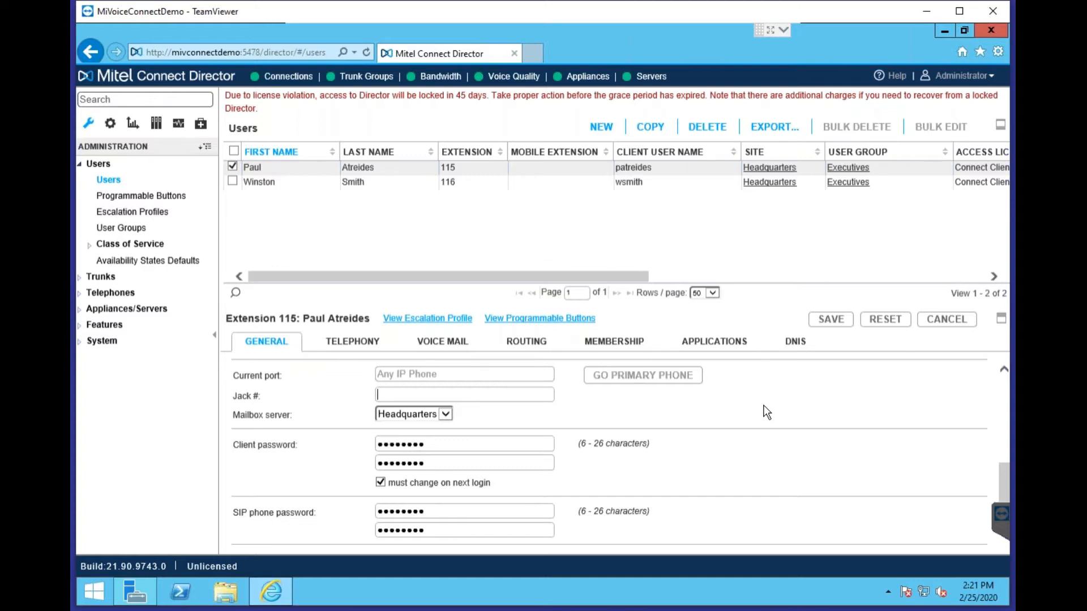
Scroll past the SIP phone password and empty Note field, then go to extension 115's Telephony settings
scroll(760, 419, "down", 1)
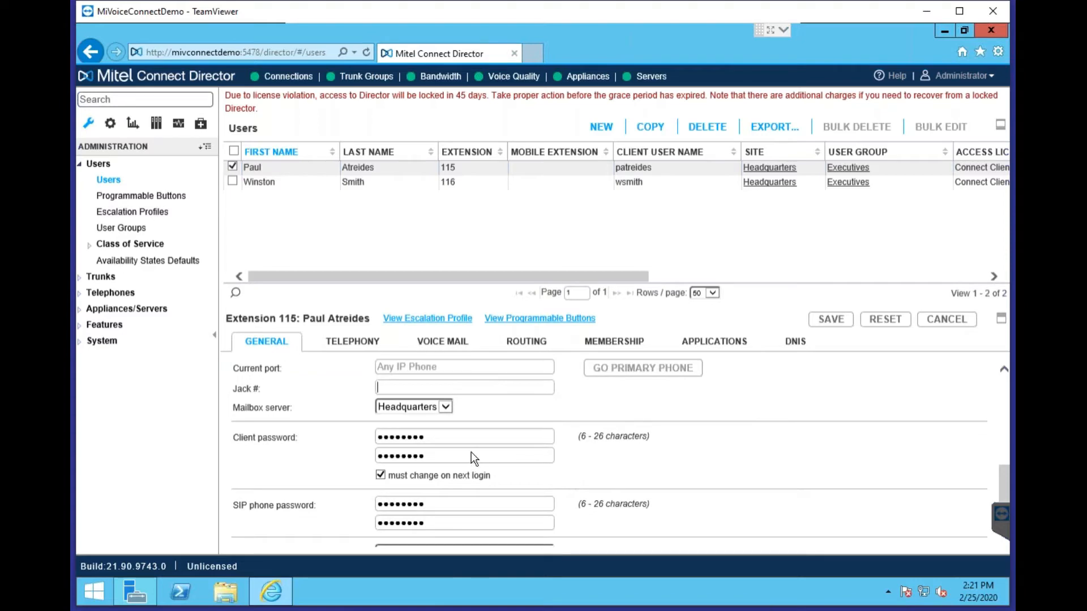
scroll(606, 454, "down", 1)
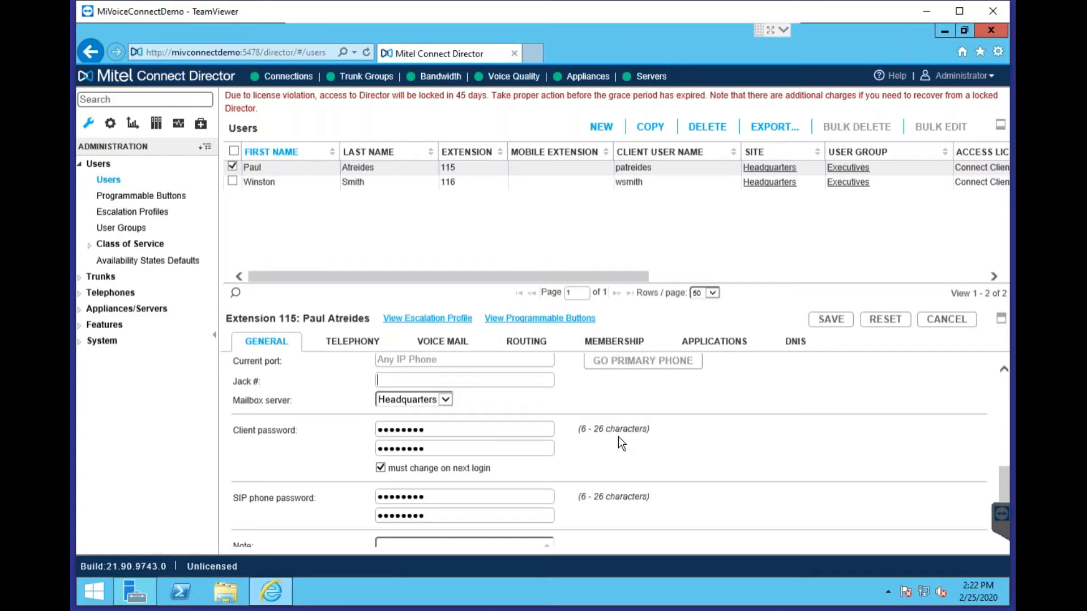
scroll(643, 443, "down", 1)
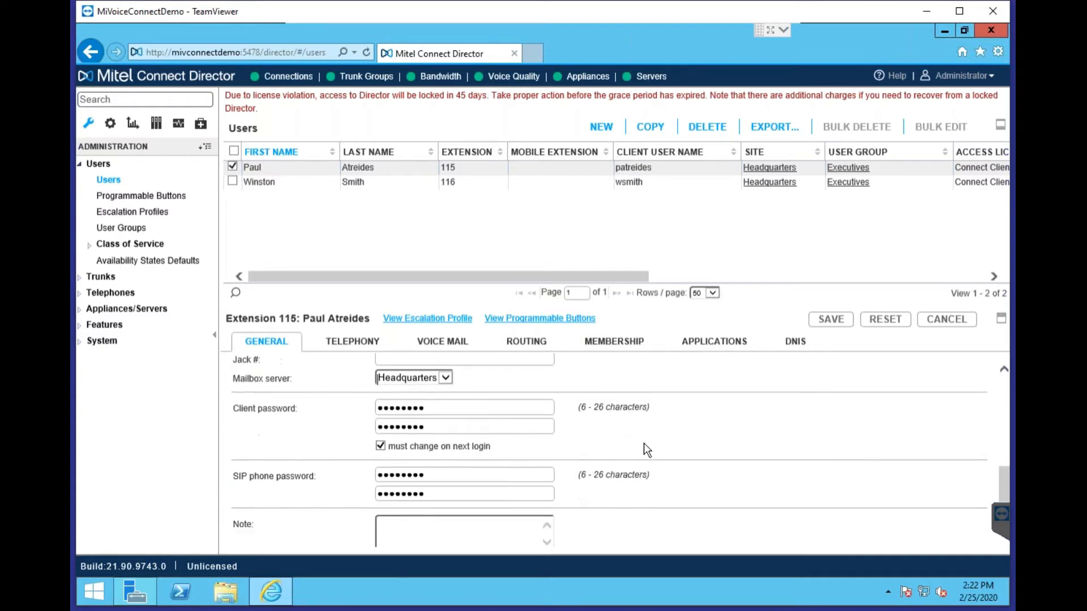
left_click(352, 342)
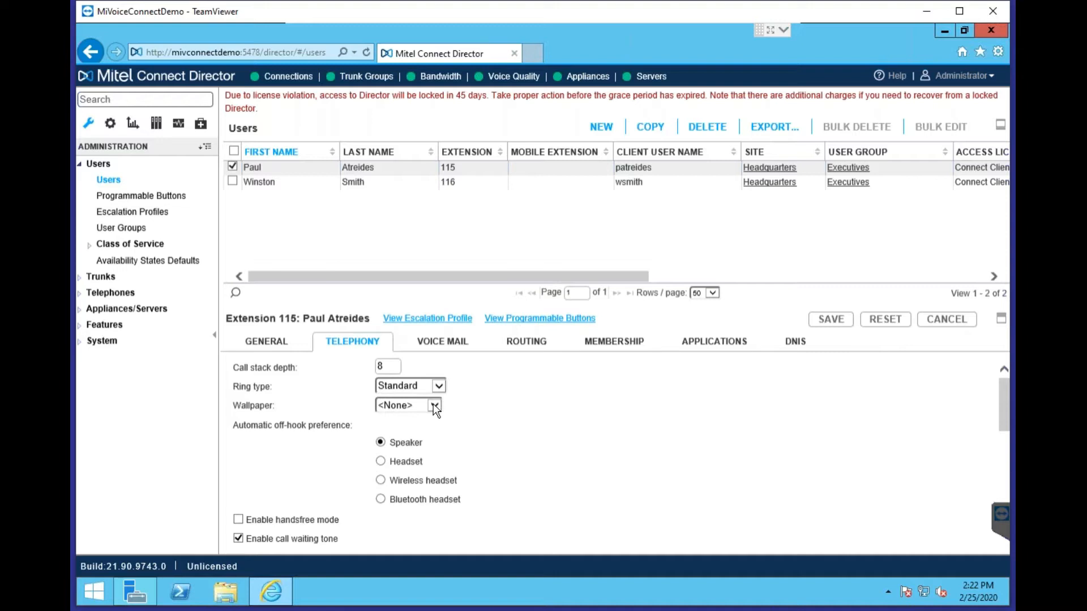
scroll(566, 461, "down", 1)
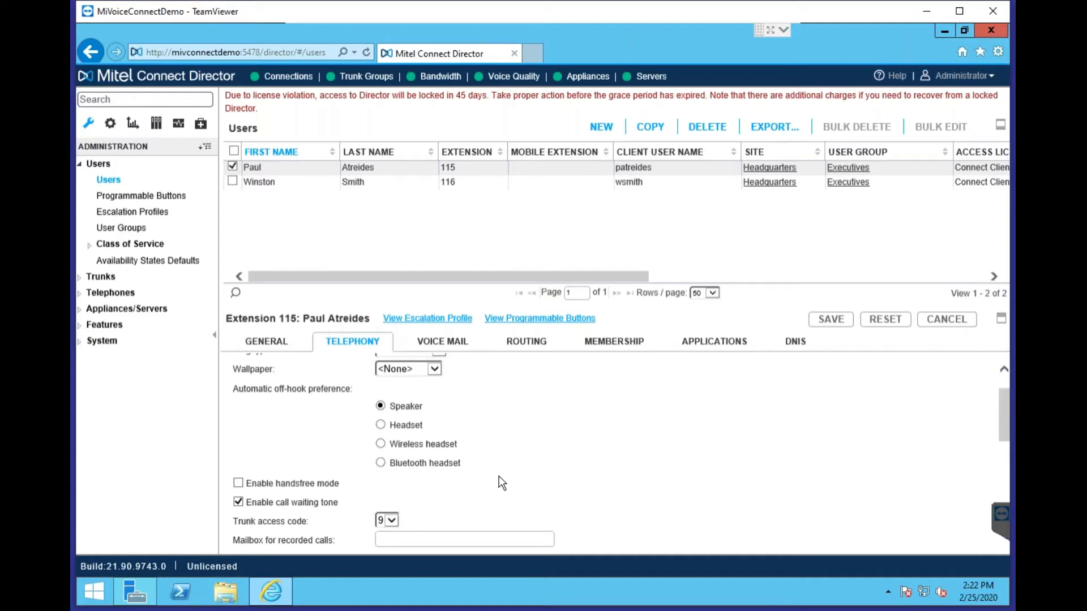
scroll(651, 428, "down", 1)
scroll(655, 433, "down", 2)
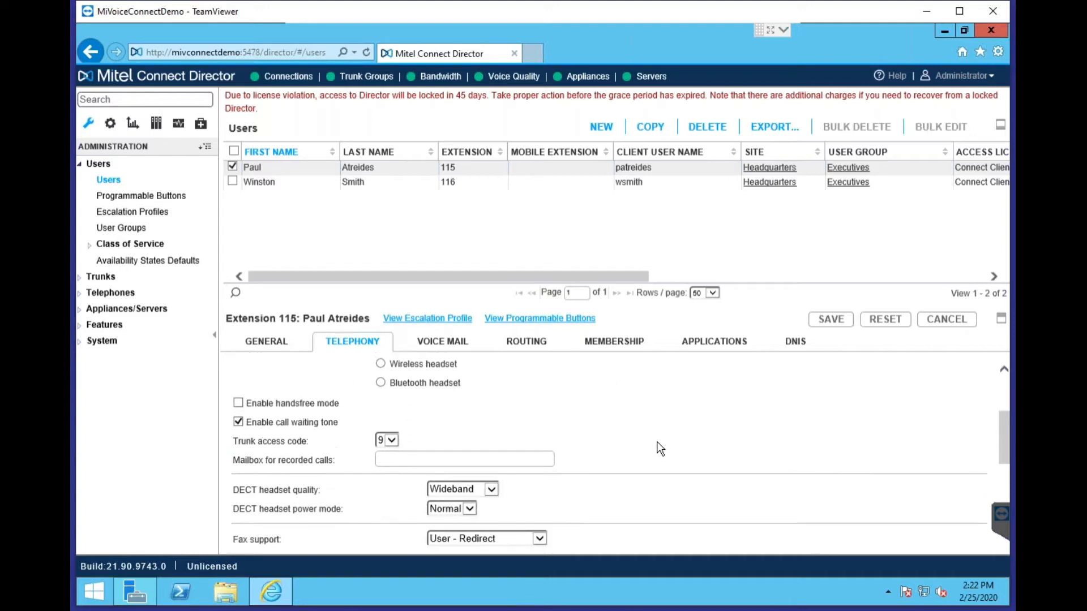
scroll(663, 444, "down", 2)
scroll(675, 456, "up", 1)
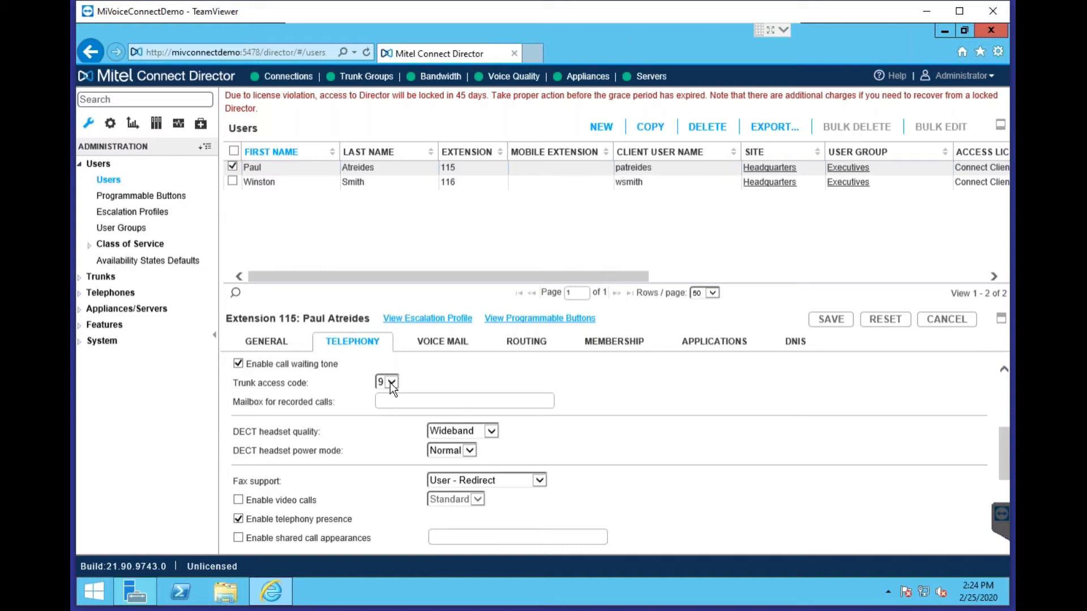
scroll(729, 467, "down", 2)
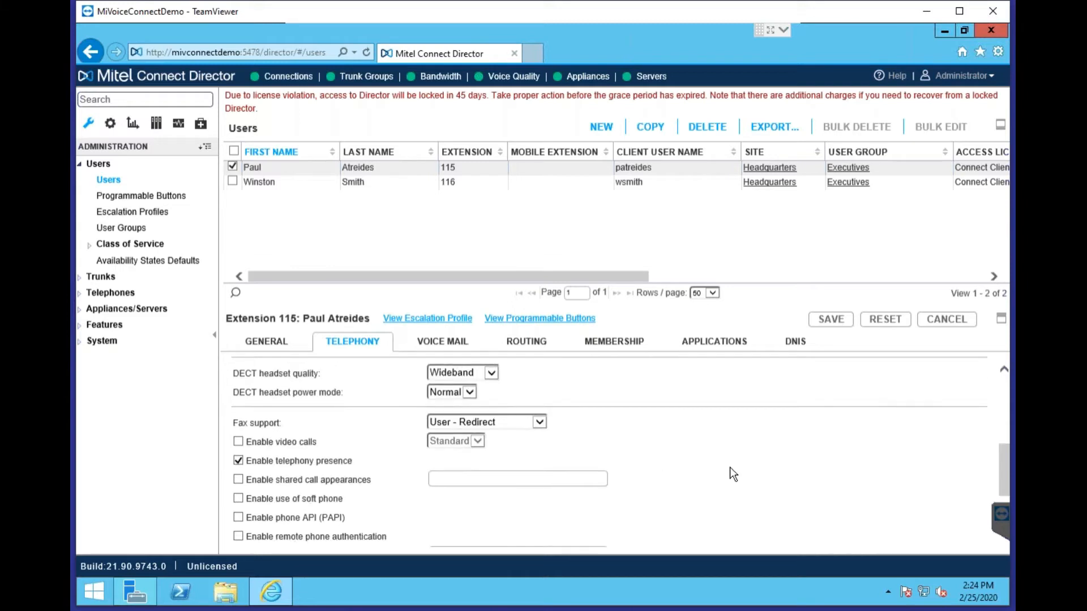
scroll(729, 467, "down", 2)
scroll(730, 478, "up", 1)
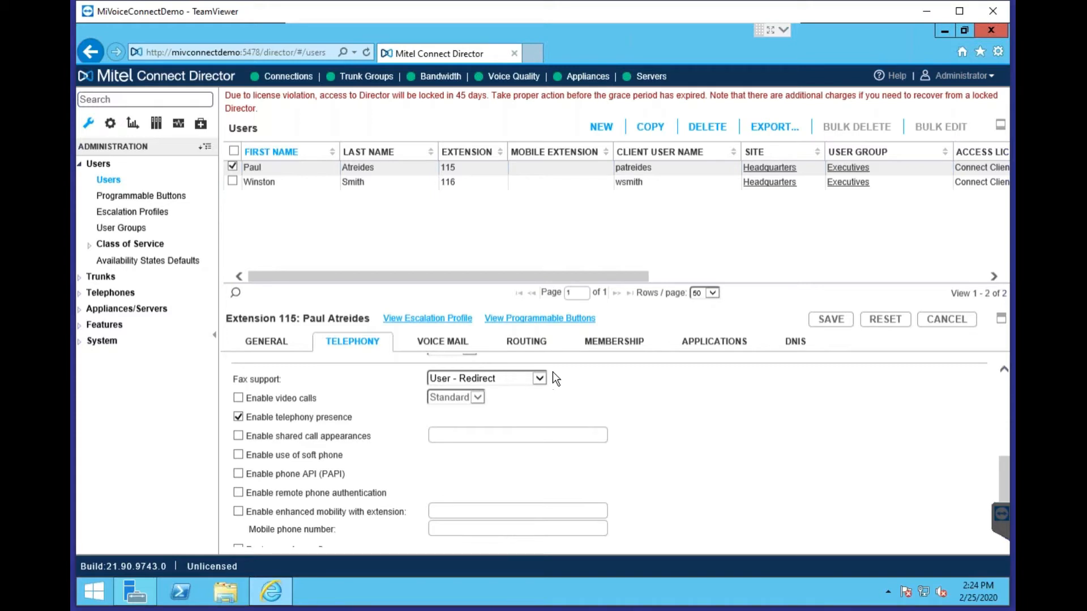
scroll(532, 443, "down", 2)
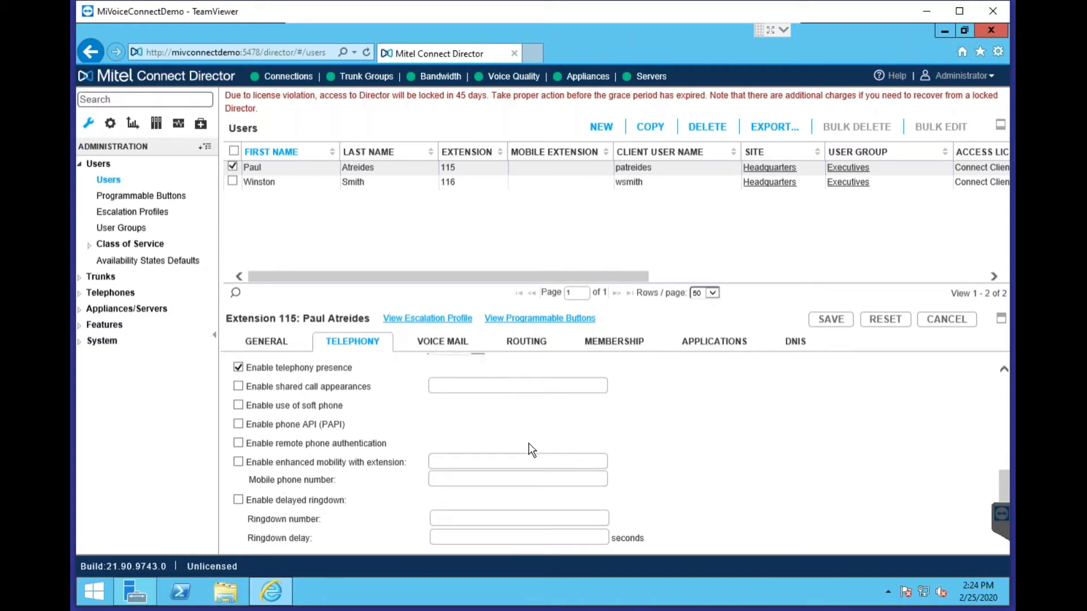
scroll(518, 408, "up", 1)
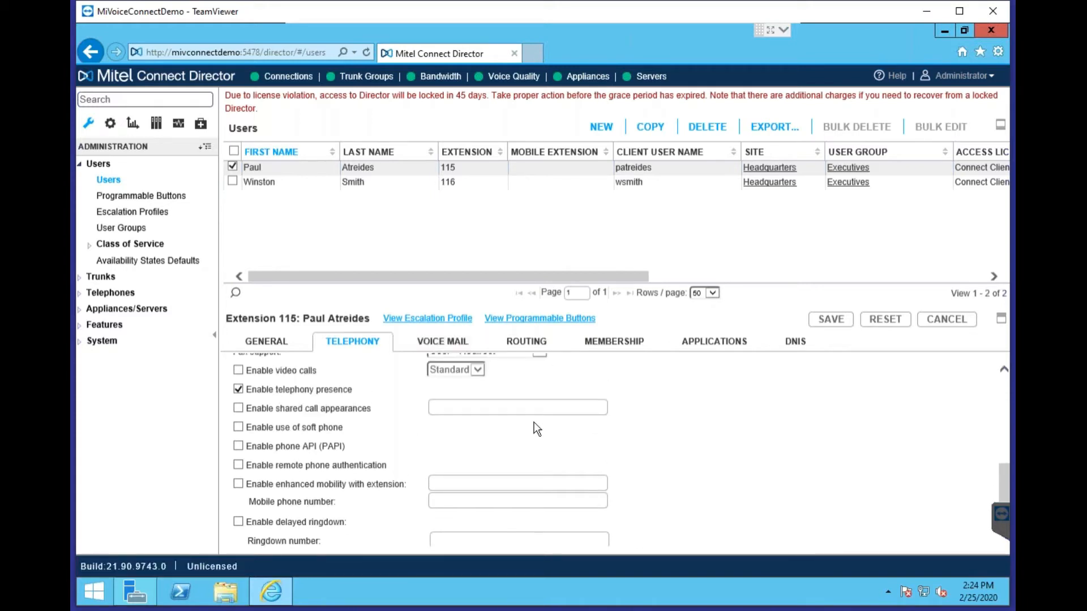
scroll(425, 408, "up", 2)
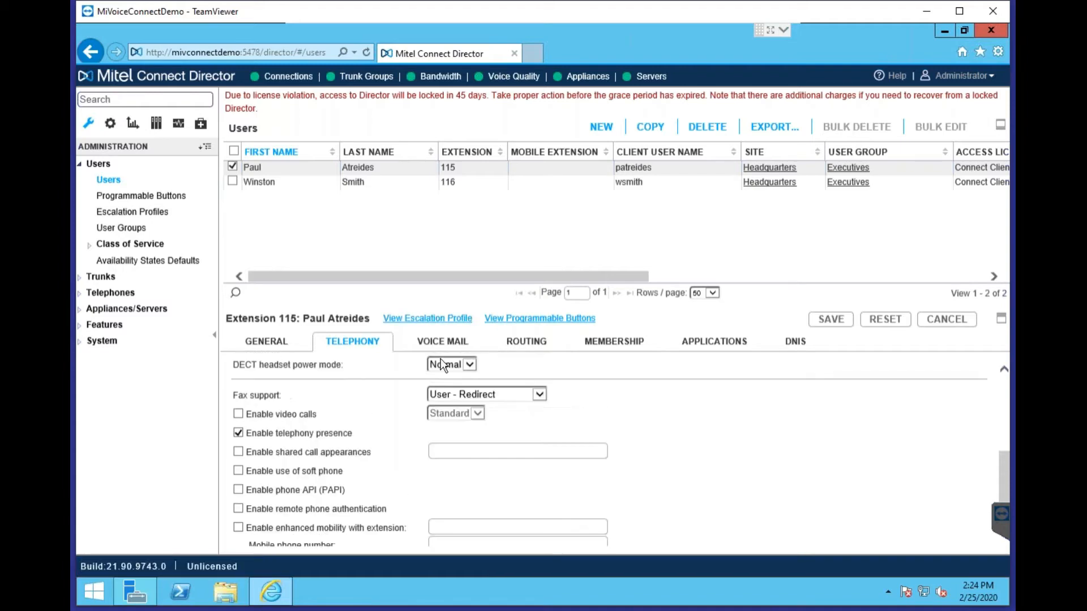
left_click(442, 341)
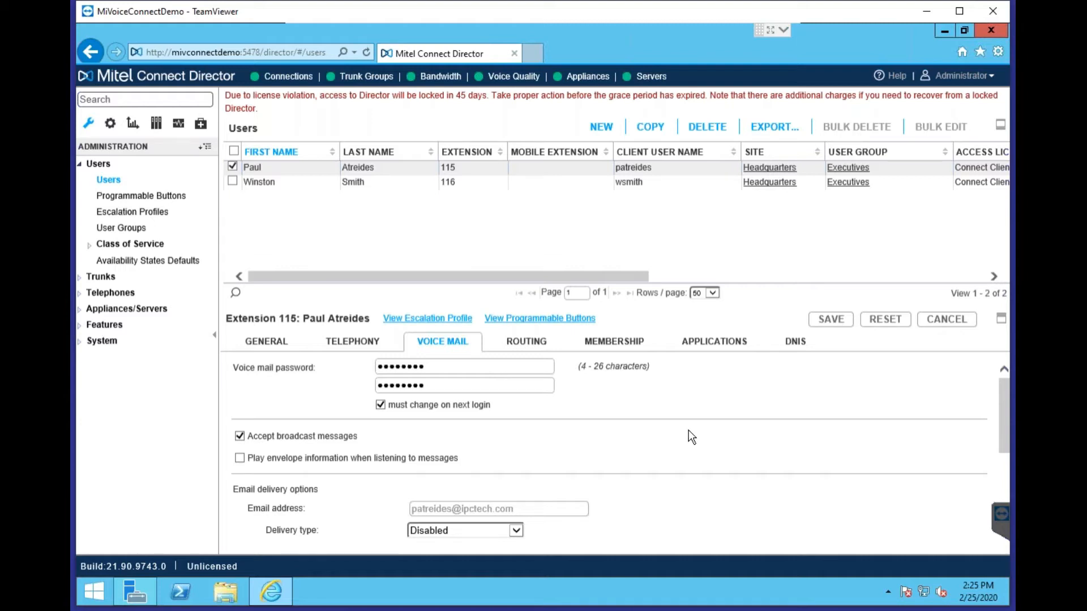
scroll(688, 430, "down", 3)
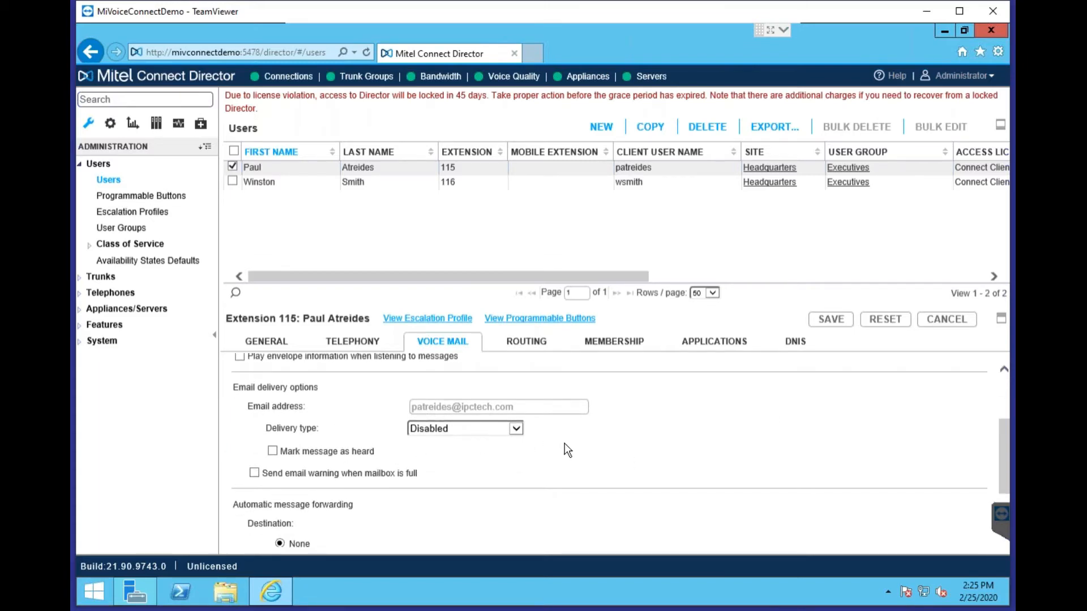
left_click(508, 429)
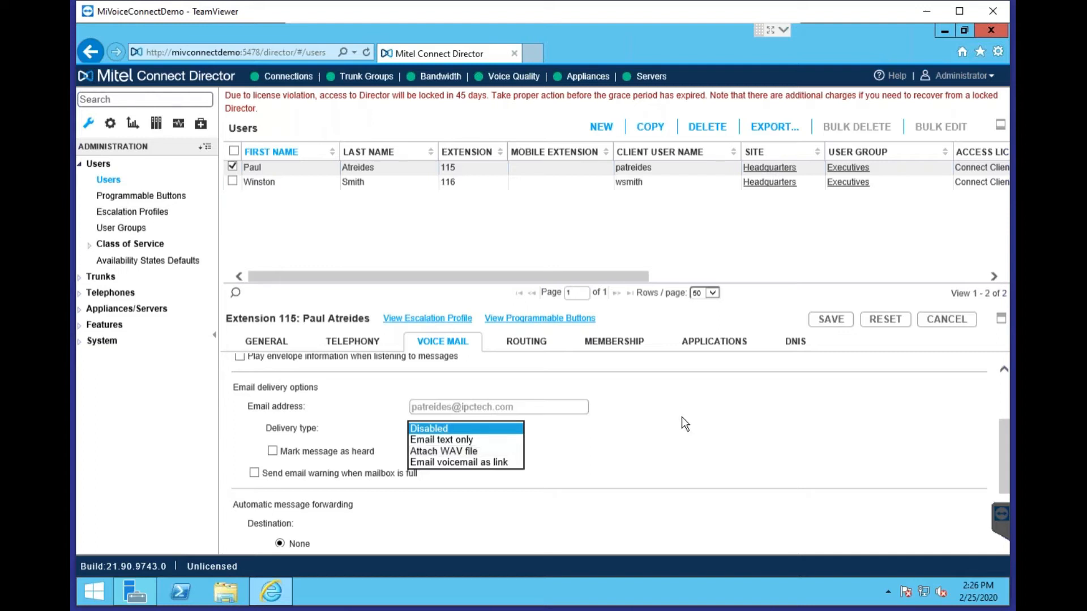
scroll(691, 419, "down", 2)
scroll(561, 458, "down", 1)
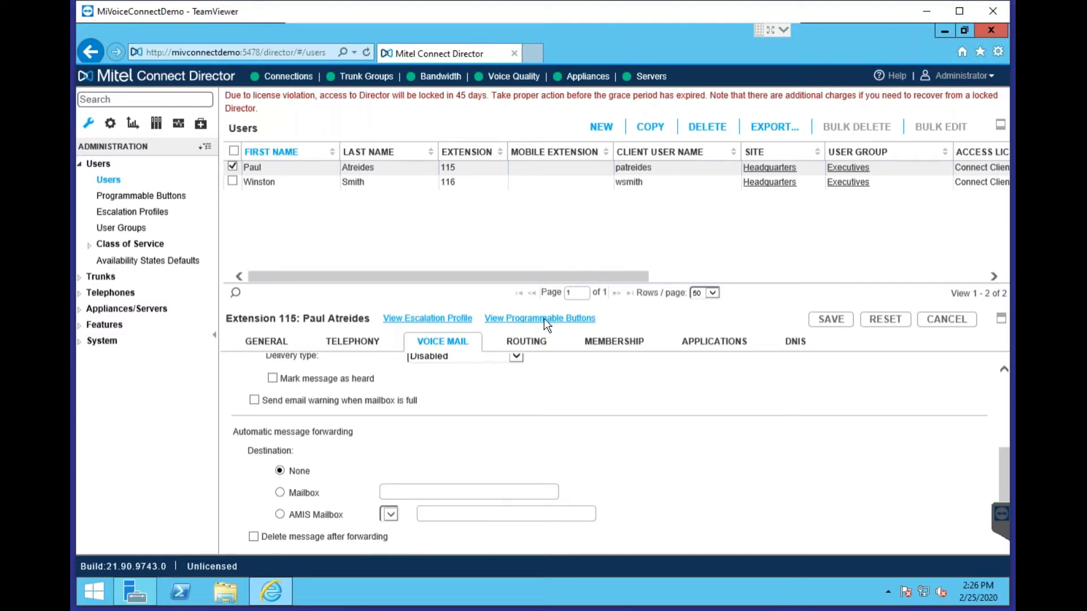
Show extension 115's Routing phones table, click into its first Phone number field, then show Ring Me
left_click(527, 341)
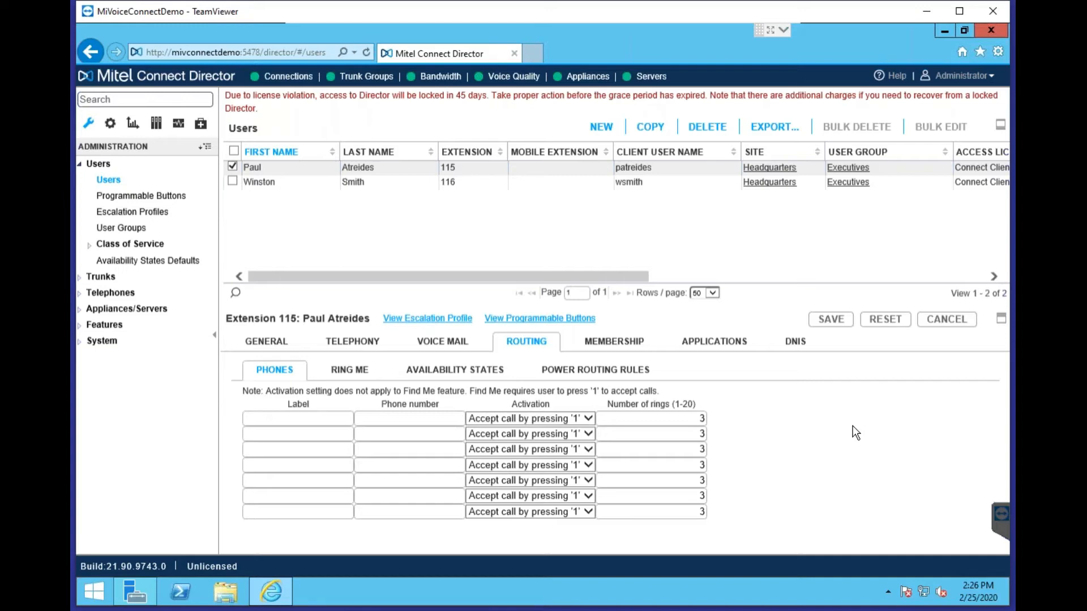
left_click(323, 420)
left_click(397, 420)
left_click(374, 371)
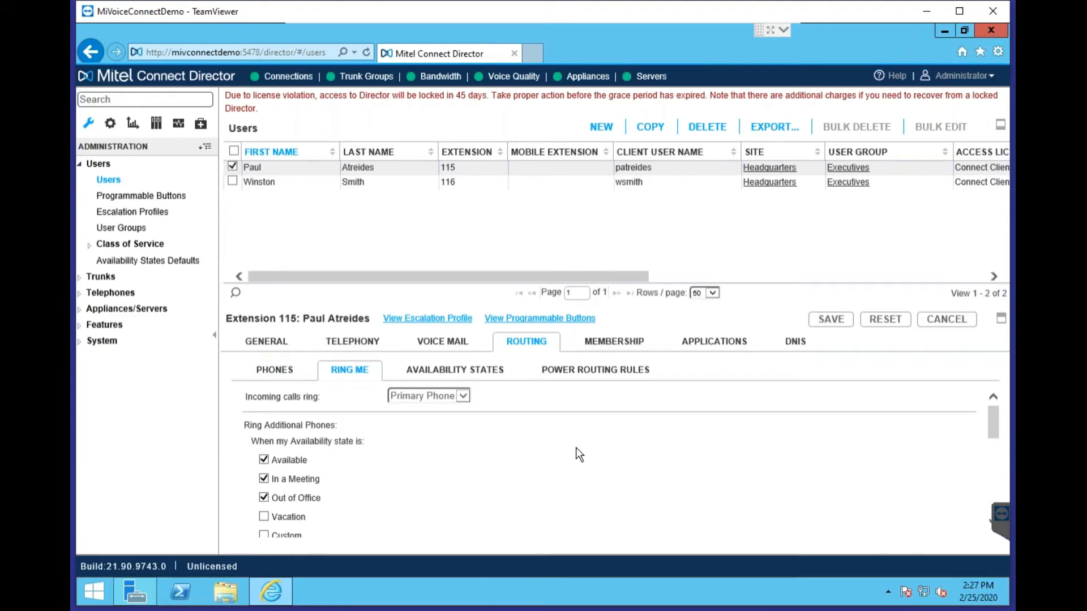
Scroll through the Ring Me options, then show Availability States: Available, forwarding on No Answer/Busy
scroll(563, 466, "down", 3)
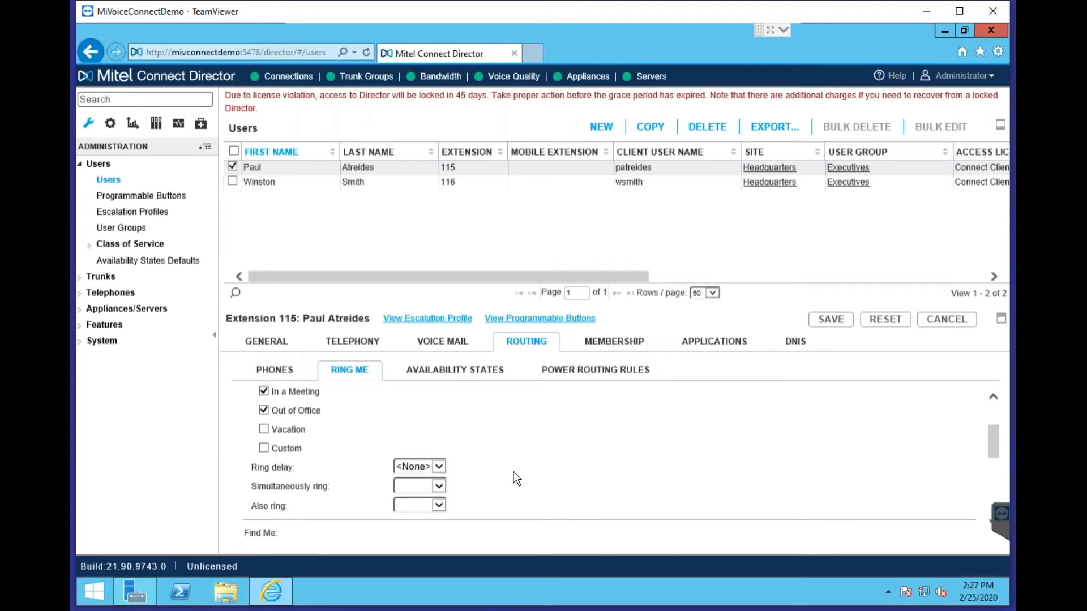
scroll(514, 471, "down", 1)
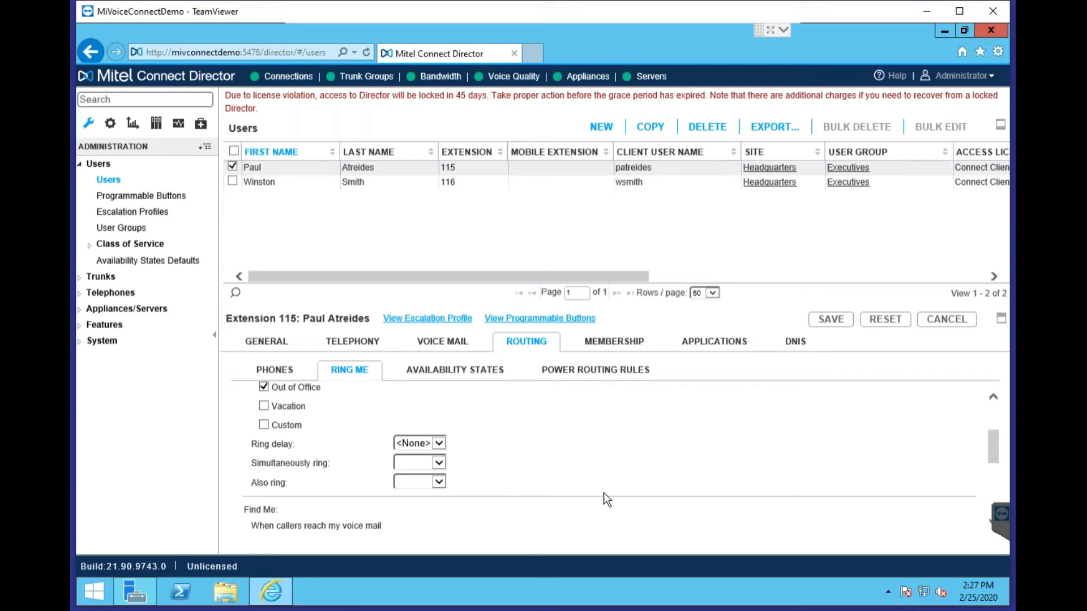
scroll(596, 484, "up", 3)
left_click(494, 371)
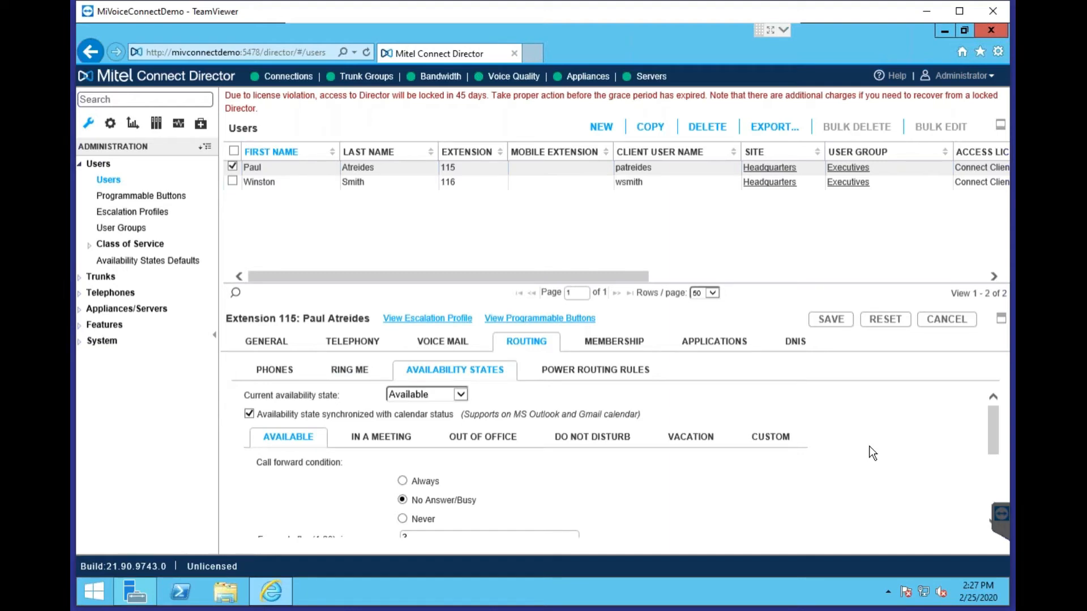
Check In a Meeting's voice mail forwarding, then view Power Routing Rules (none defined) and Membership
scroll(520, 486, "down", 2)
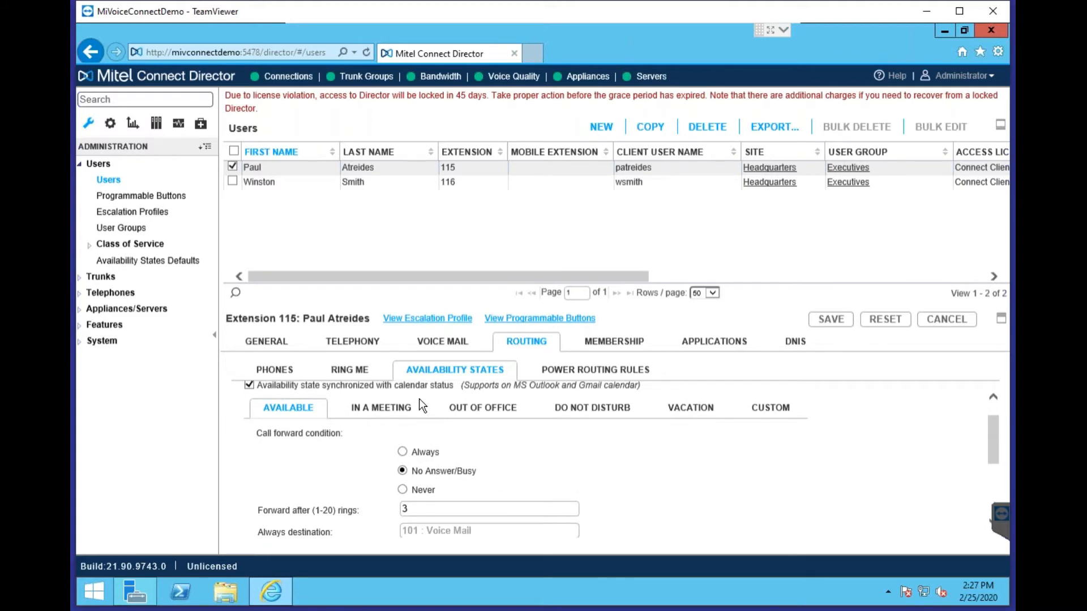
left_click(388, 408)
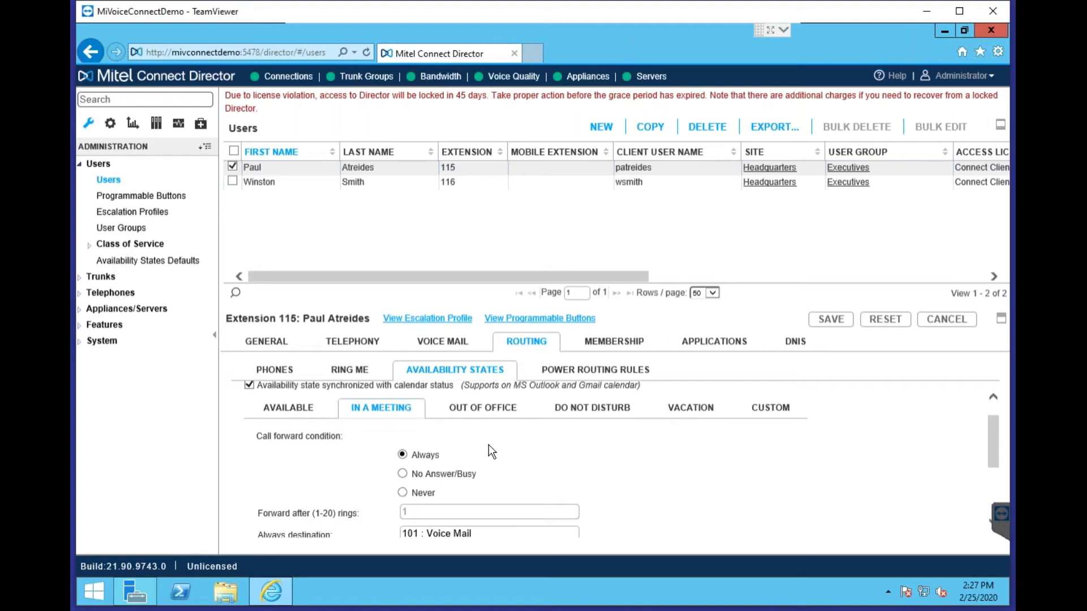
scroll(566, 489, "down", 1)
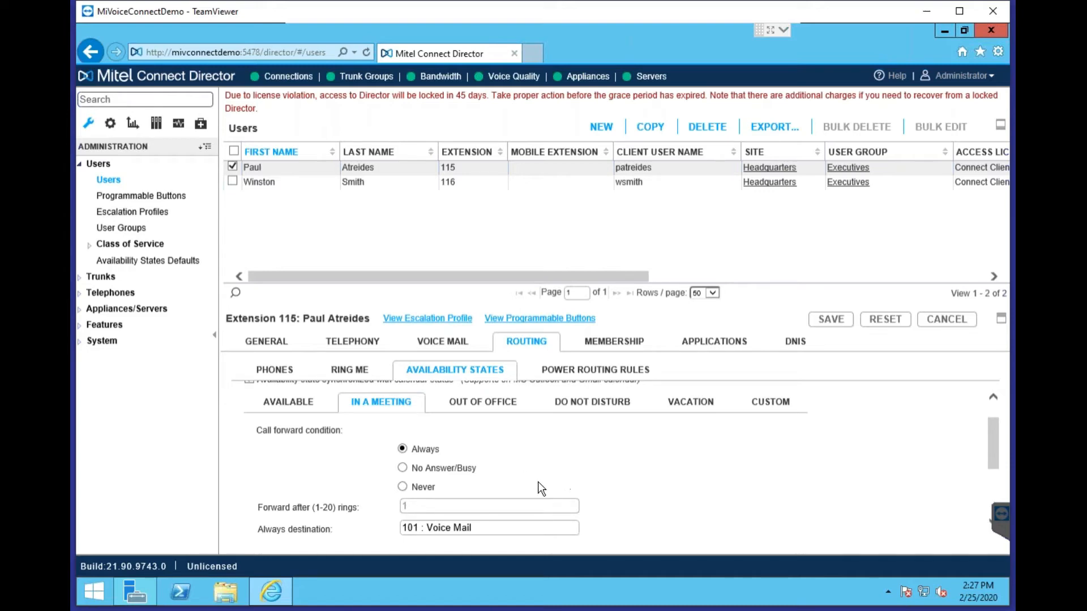
scroll(538, 482, "up", 1)
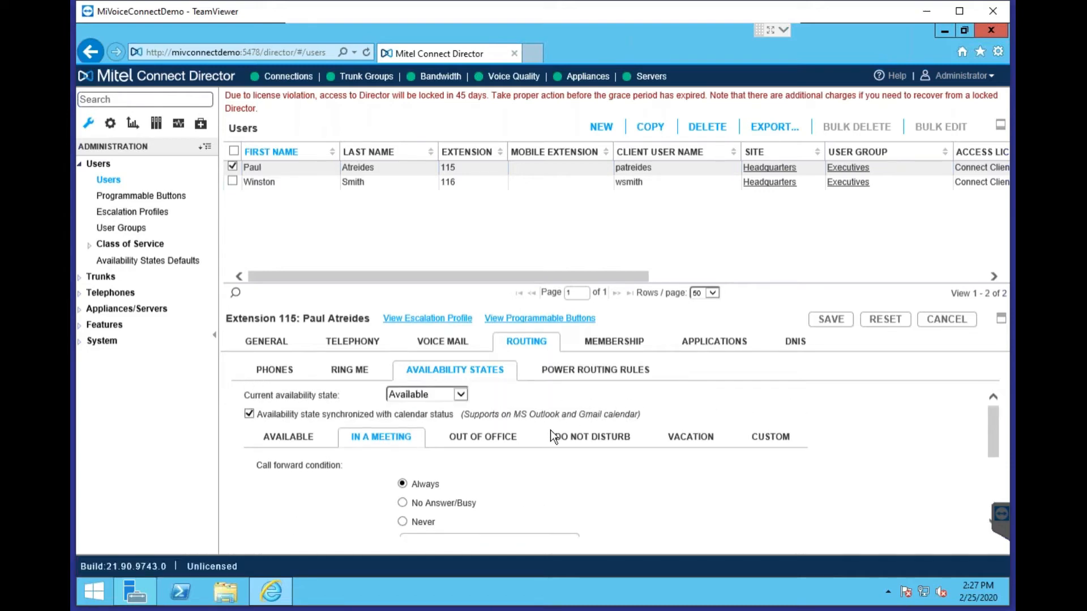
left_click(578, 377)
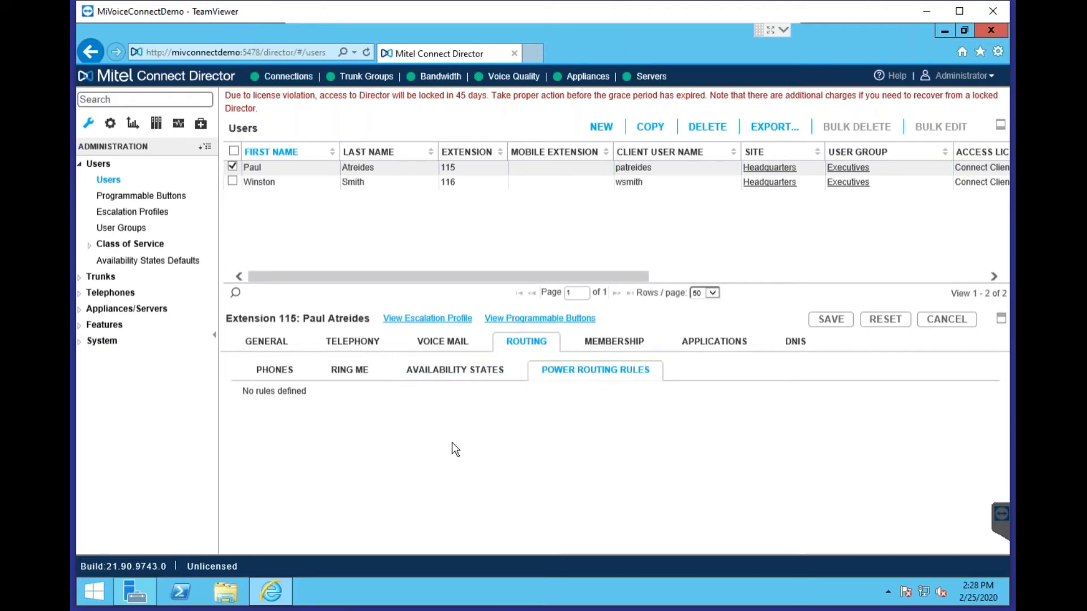
left_click(614, 341)
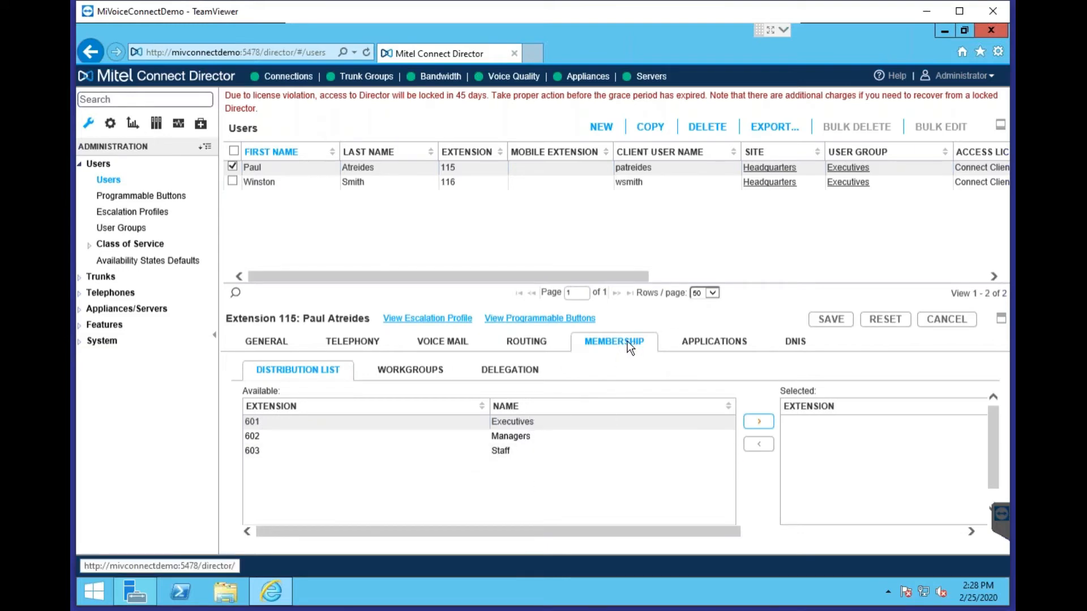
View extension 115's workgroup memberships, then Applications with conference bridge and IM server both None
left_click(424, 377)
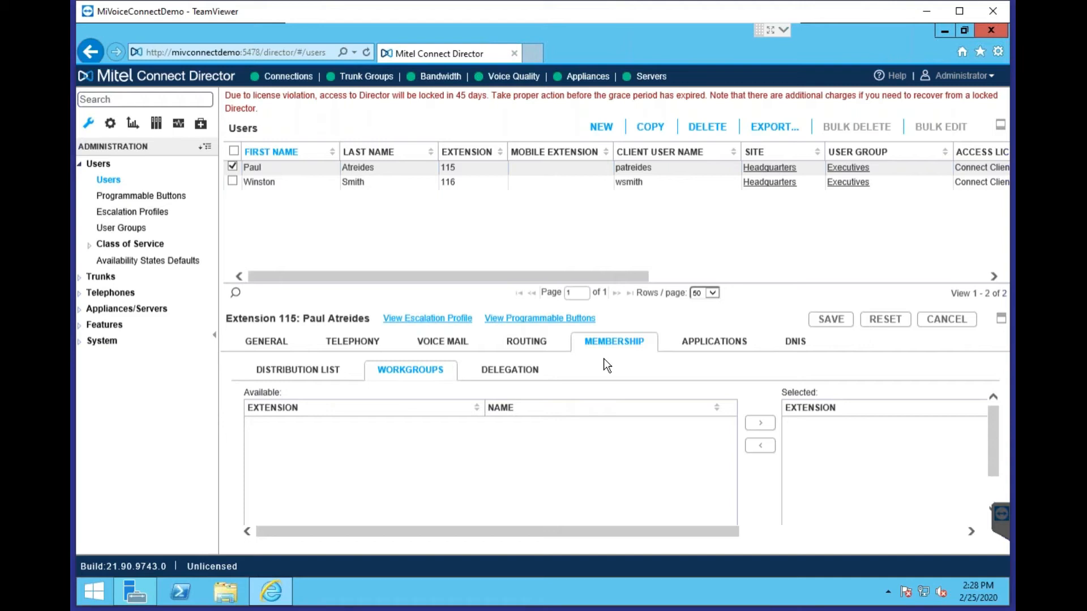
left_click(727, 346)
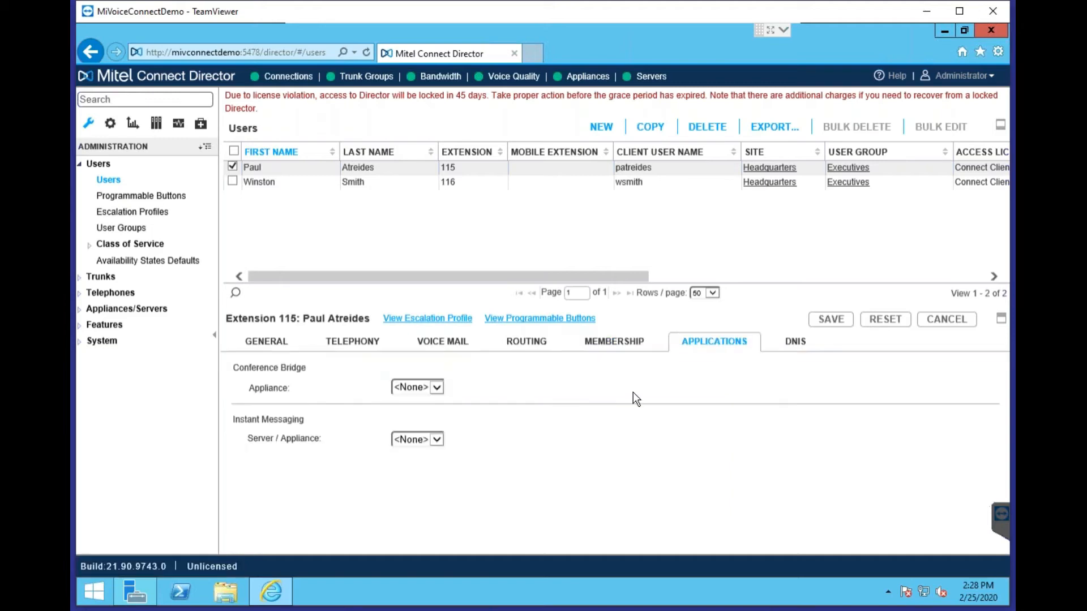
Leave Conference Bridge Appliance at <None> and view the DNIS entry 5309 on Example PRI TG
left_click(437, 388)
left_click(429, 389)
left_click(797, 342)
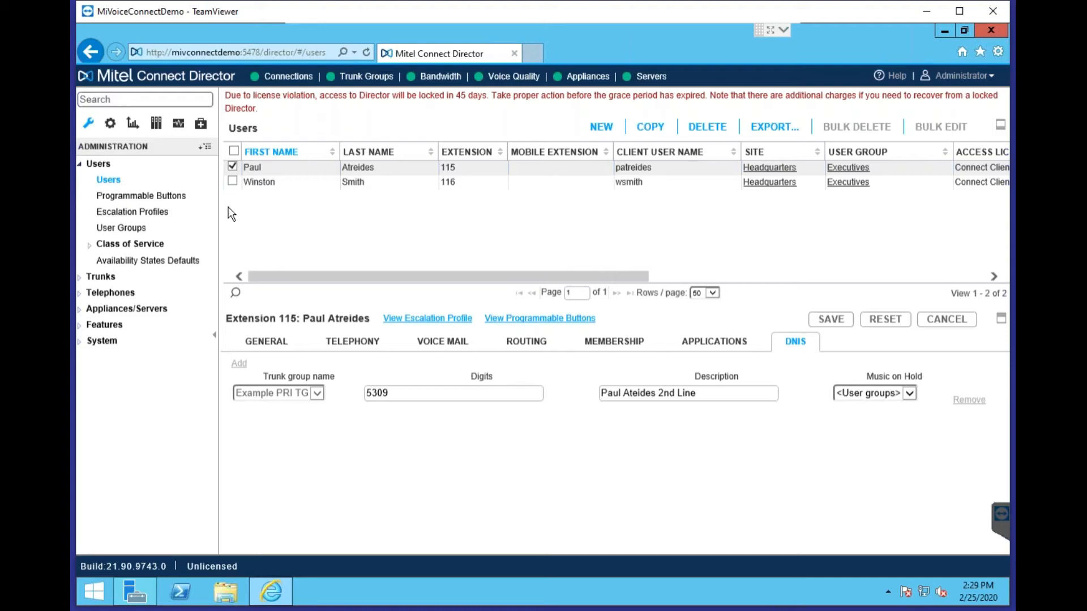
On Programmable Buttons, check the client toolbar and list the functions available for IP phone button 2
left_click(161, 198)
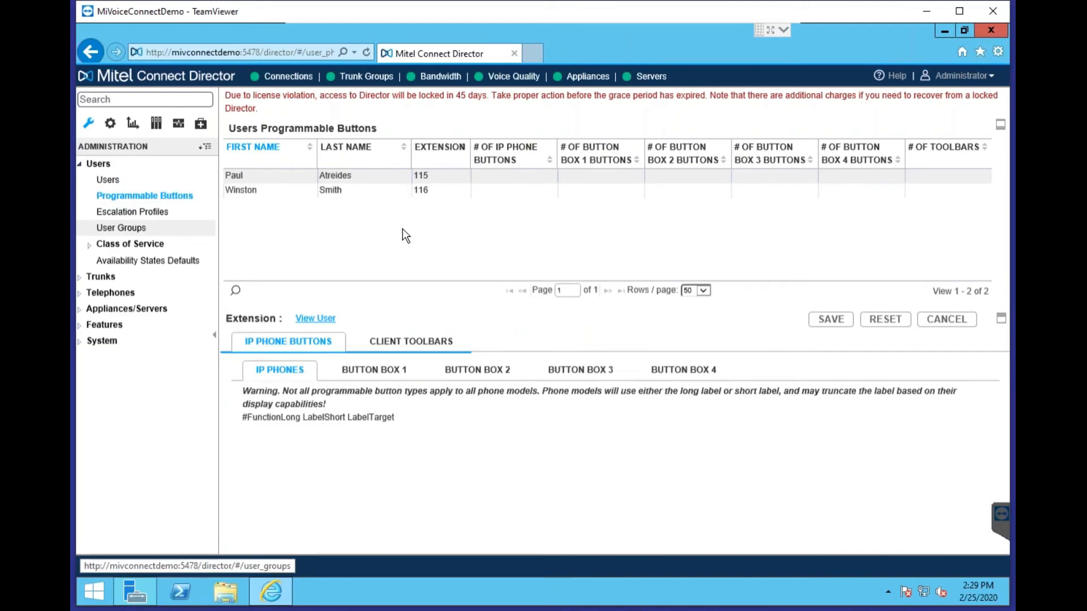
left_click(403, 340)
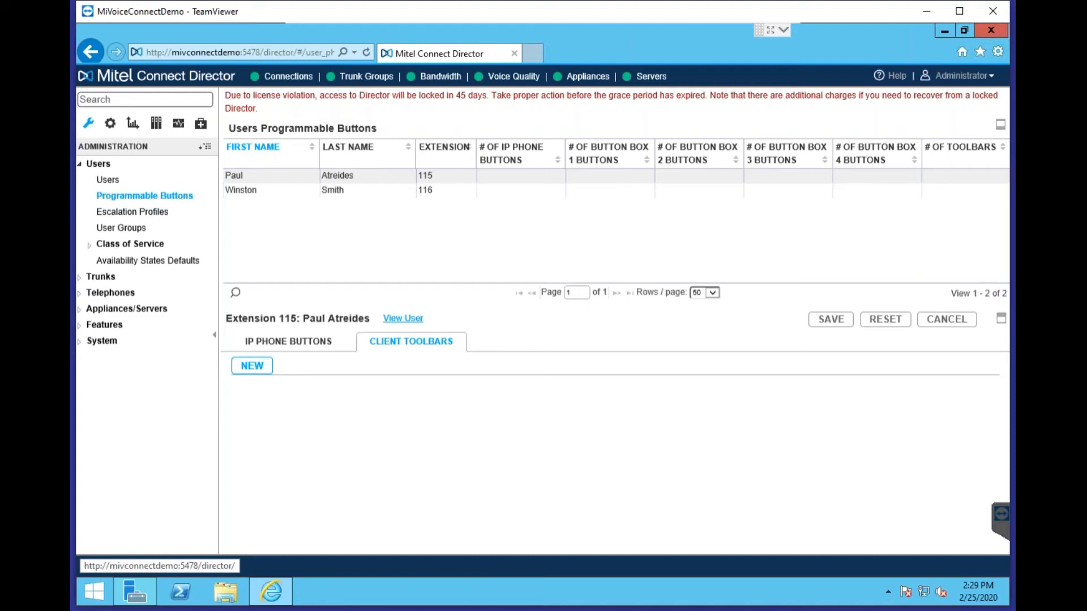
left_click(334, 342)
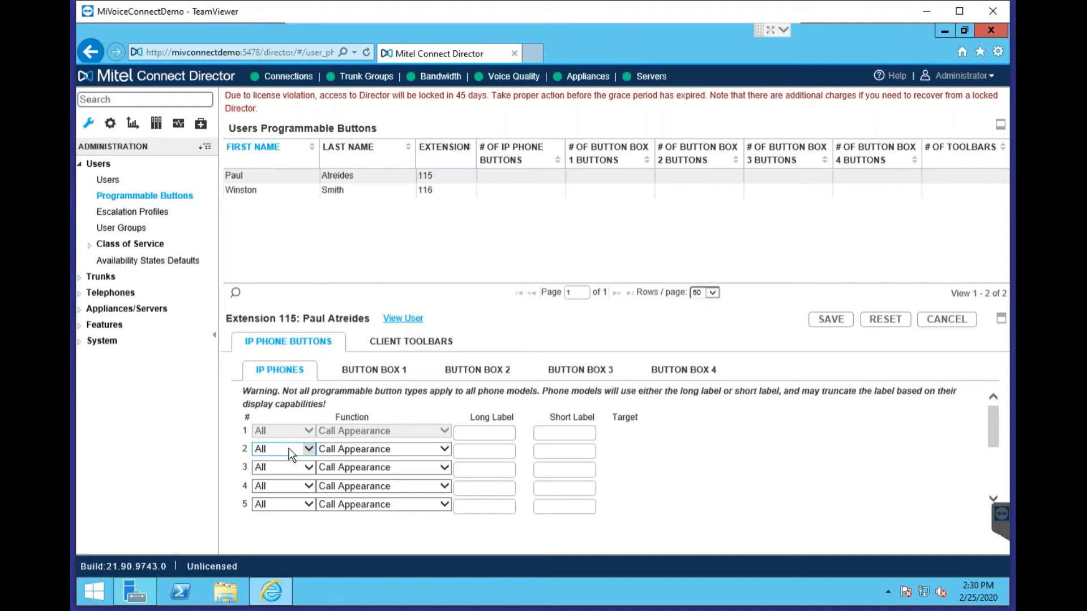
left_click(358, 451)
left_click_drag(440, 393, 433, 543)
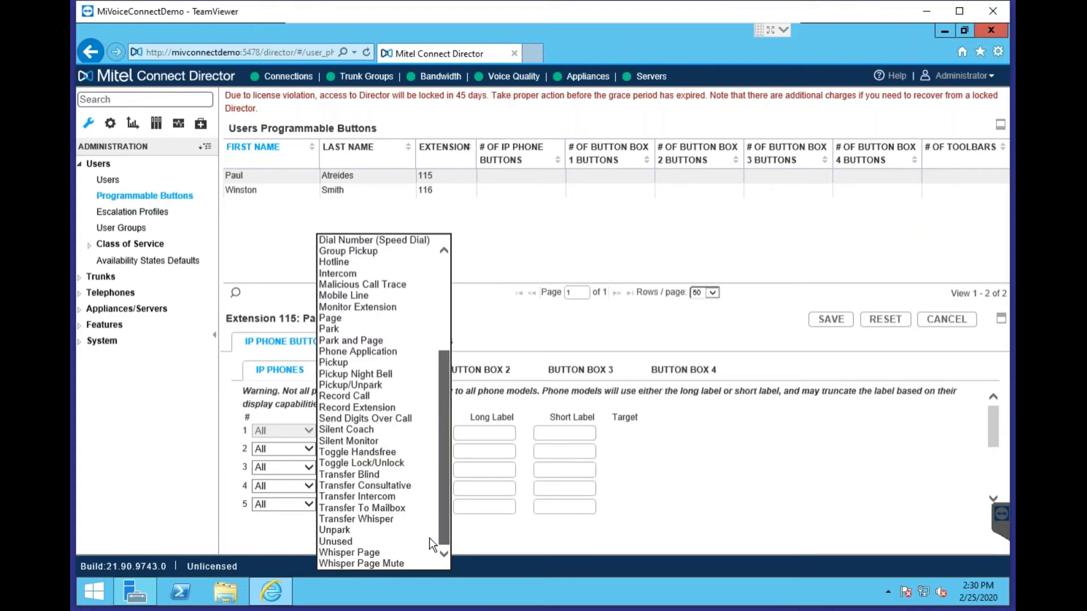
scroll(448, 416, "up", 5)
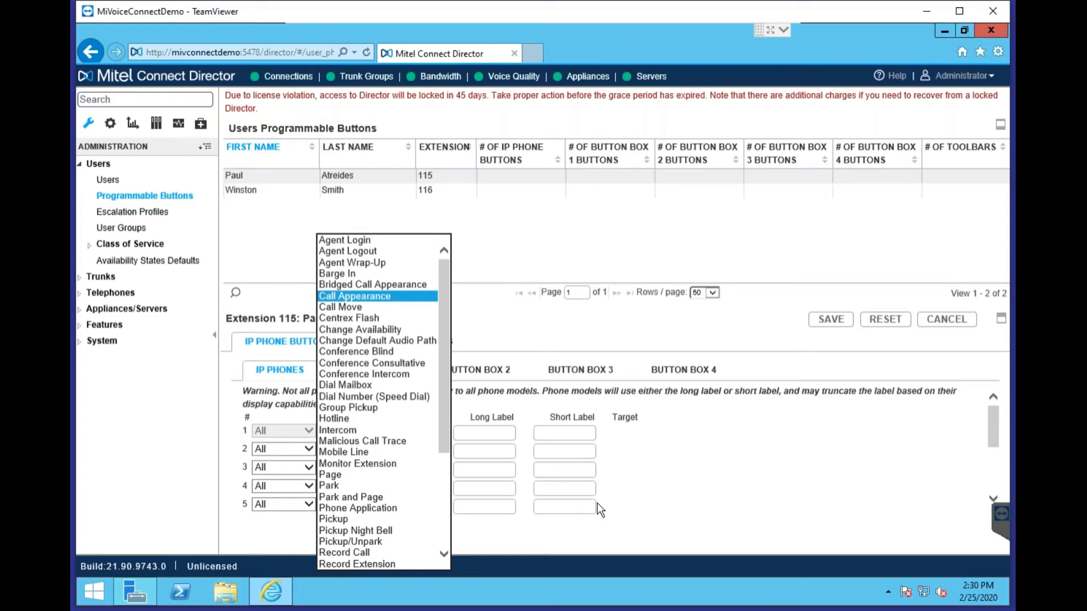
left_click(177, 429)
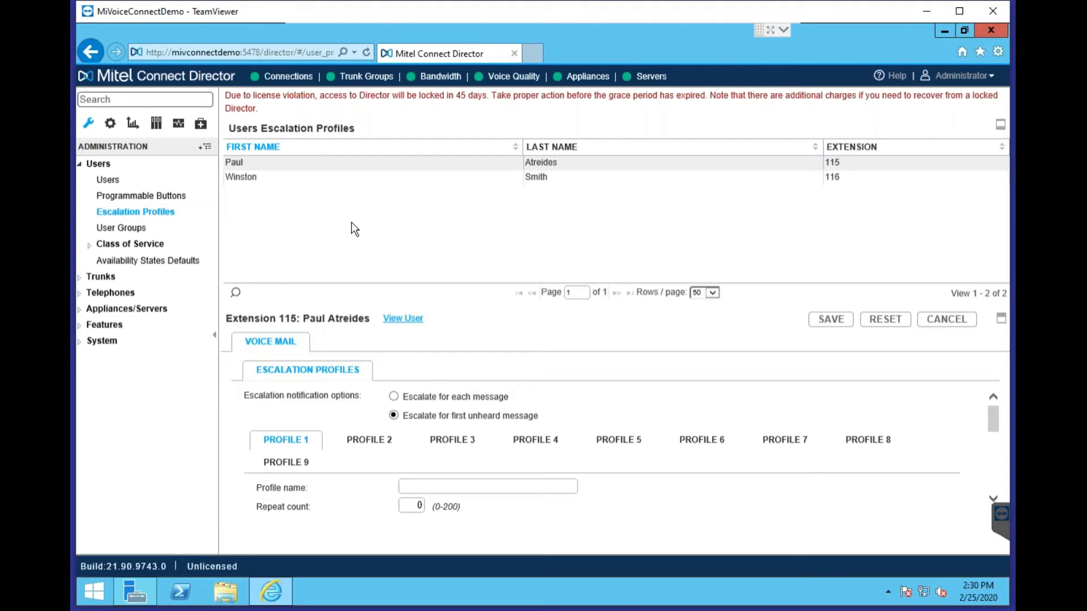
Check another escalation profile, then open User Groups and expand Class of Service
left_click(369, 440)
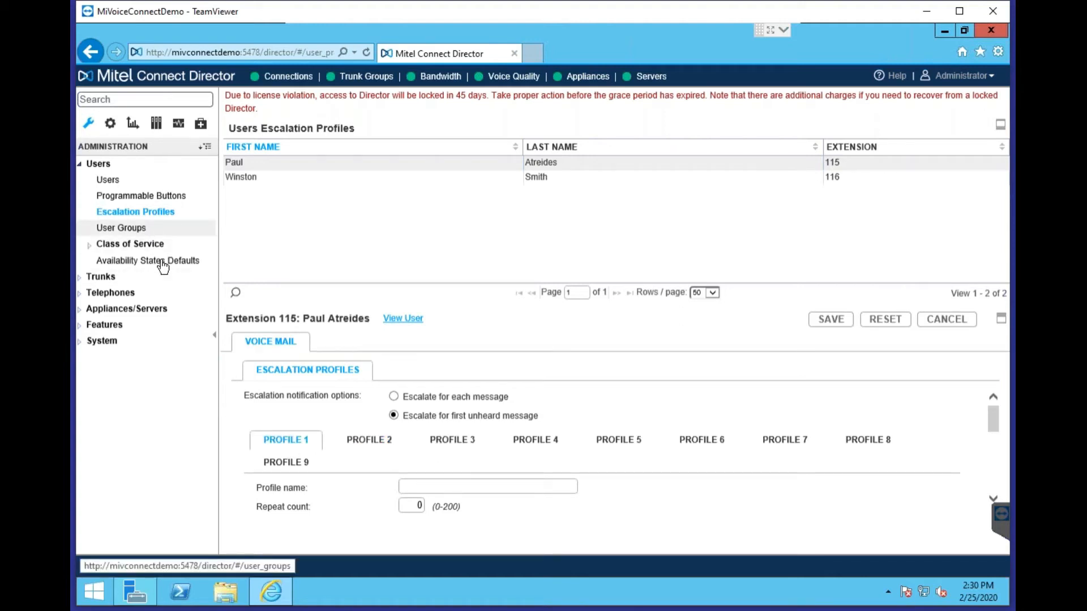
left_click(131, 229)
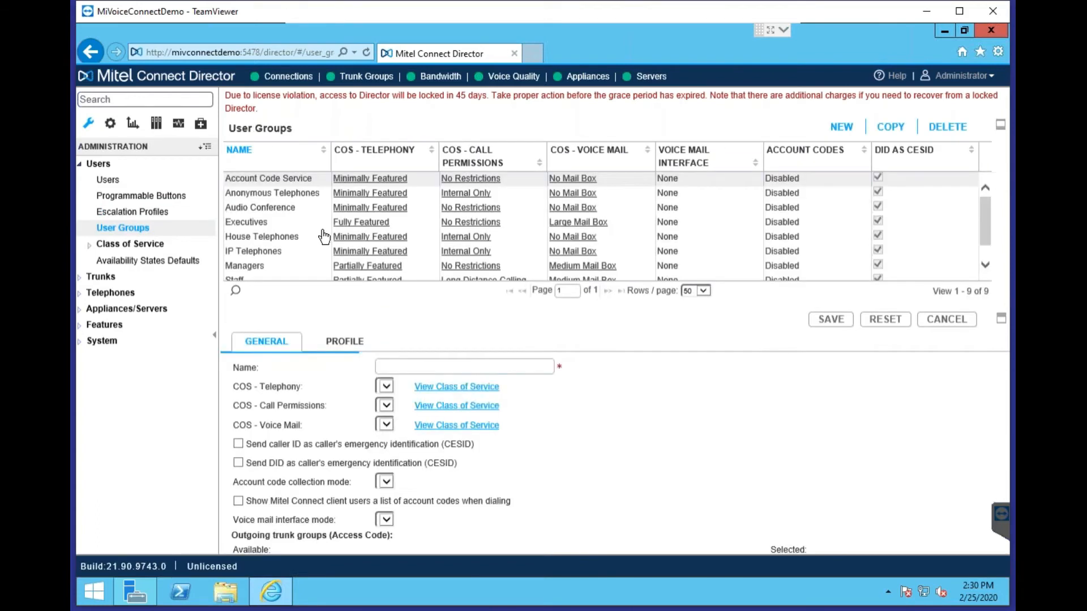
left_click(90, 246)
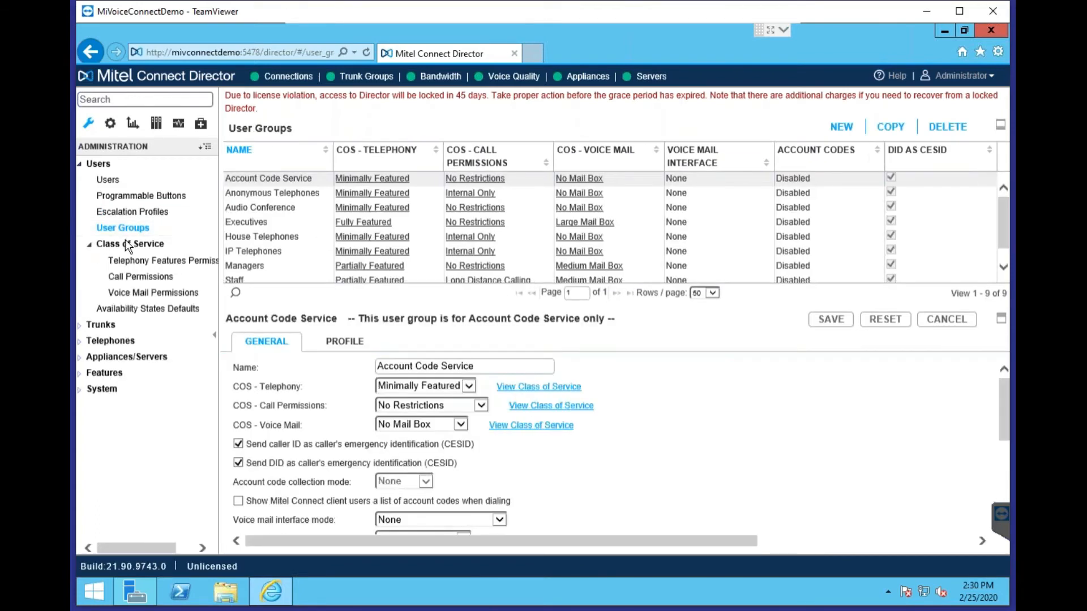
Scroll through the Fully Featured telephony permission checkboxes, then open Call Permissions showing Internal Only
left_click(166, 262)
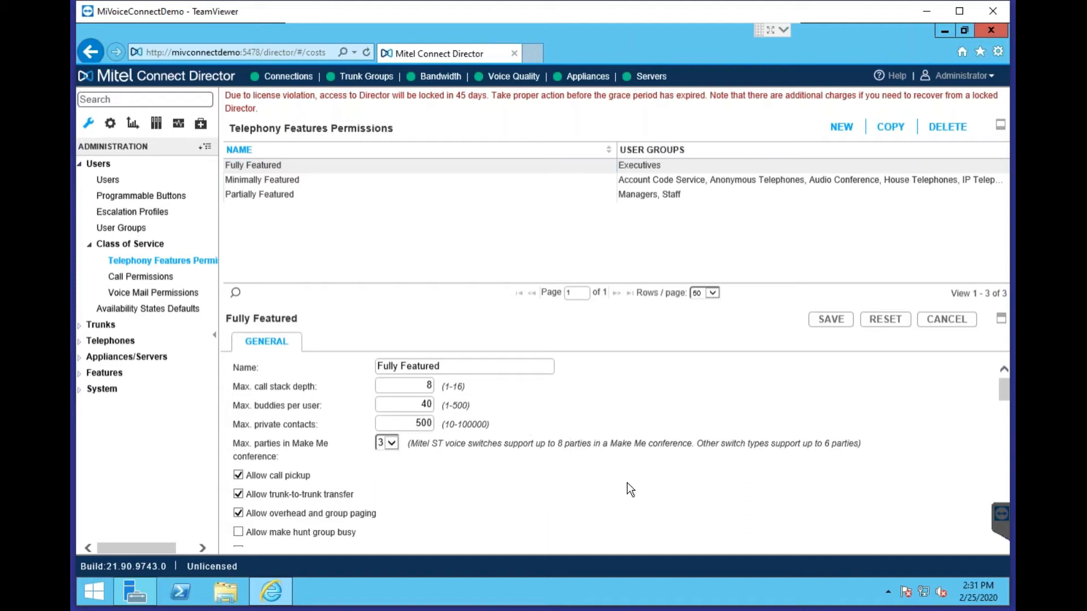
scroll(627, 487, "down", 2)
scroll(356, 426, "down", 2)
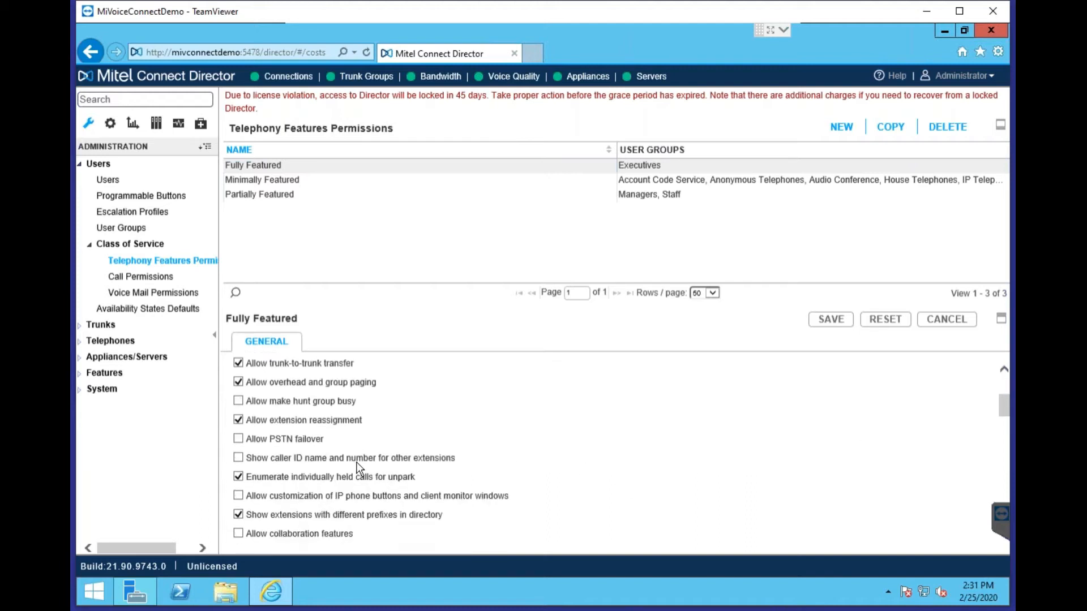
scroll(354, 494, "down", 1)
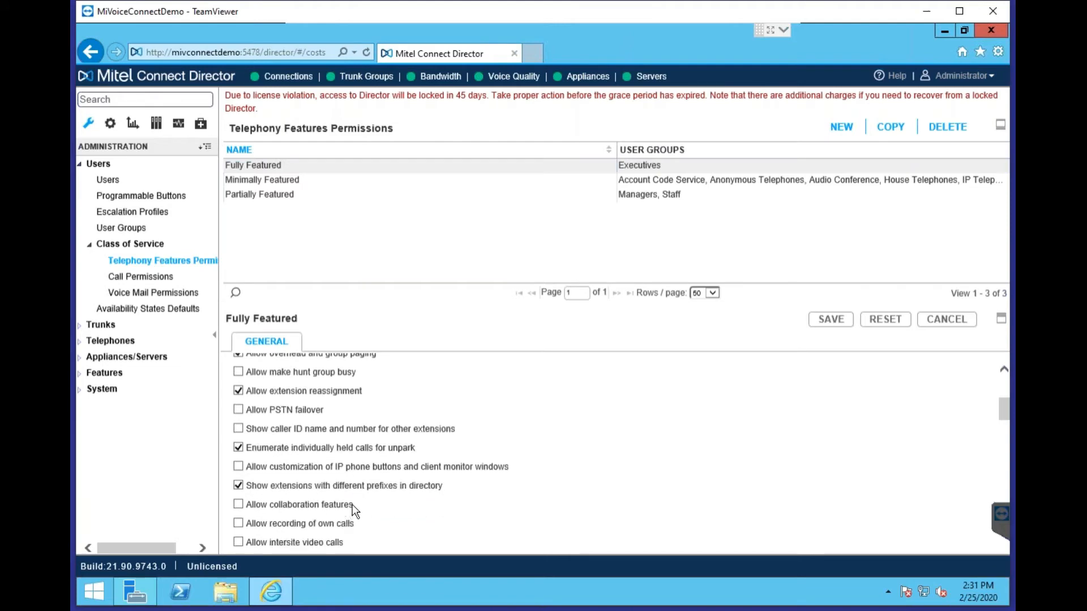
left_click(145, 276)
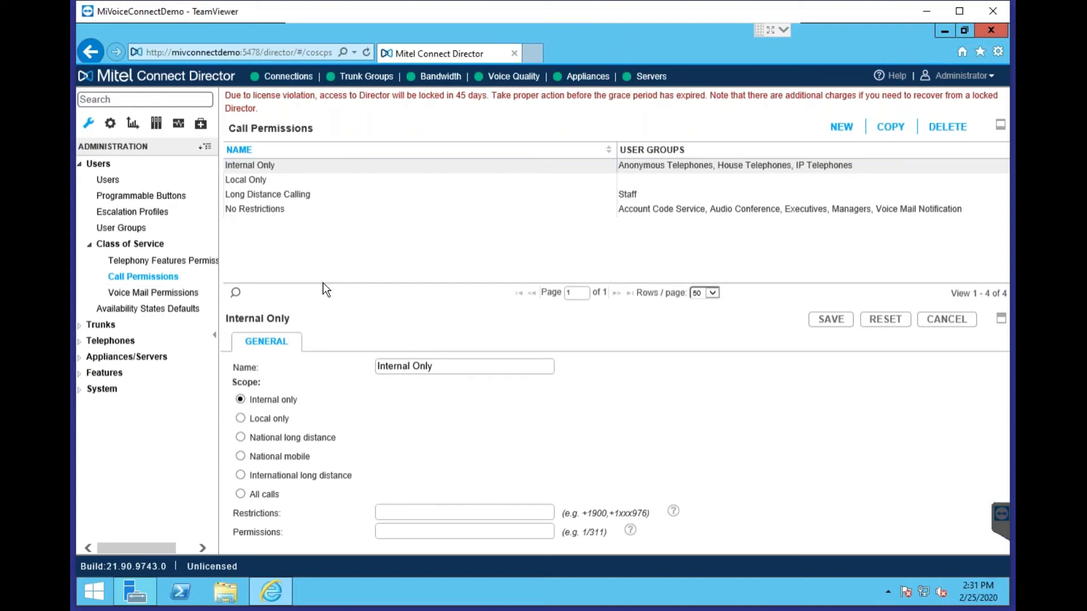
View Voice Mail Permissions, then Availability States Defaults forwarding to 101 : Voice Mail after 3 rings
left_click(154, 293)
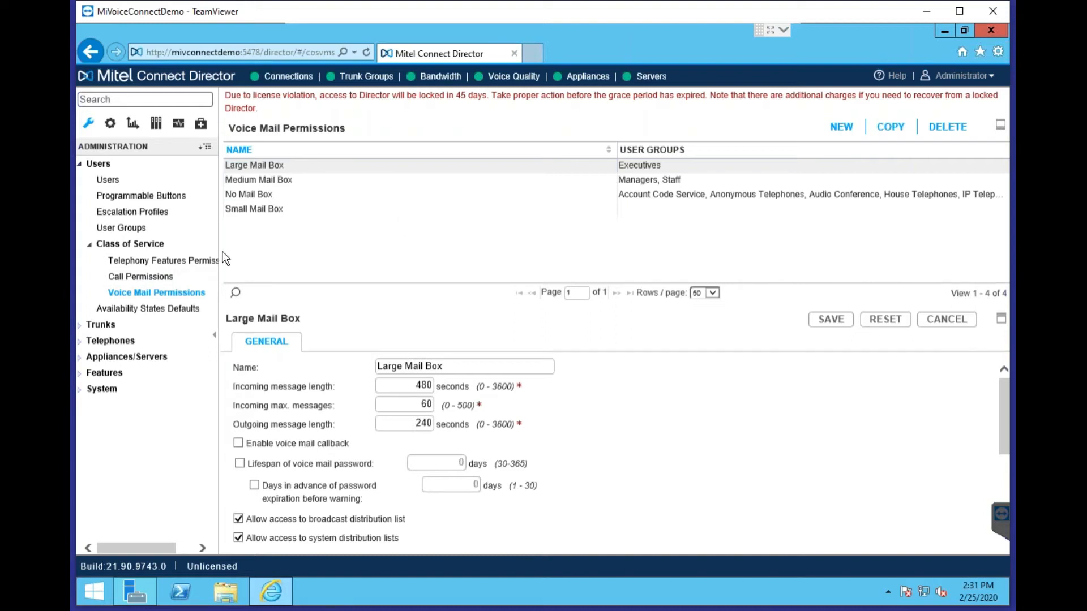
left_click(198, 311)
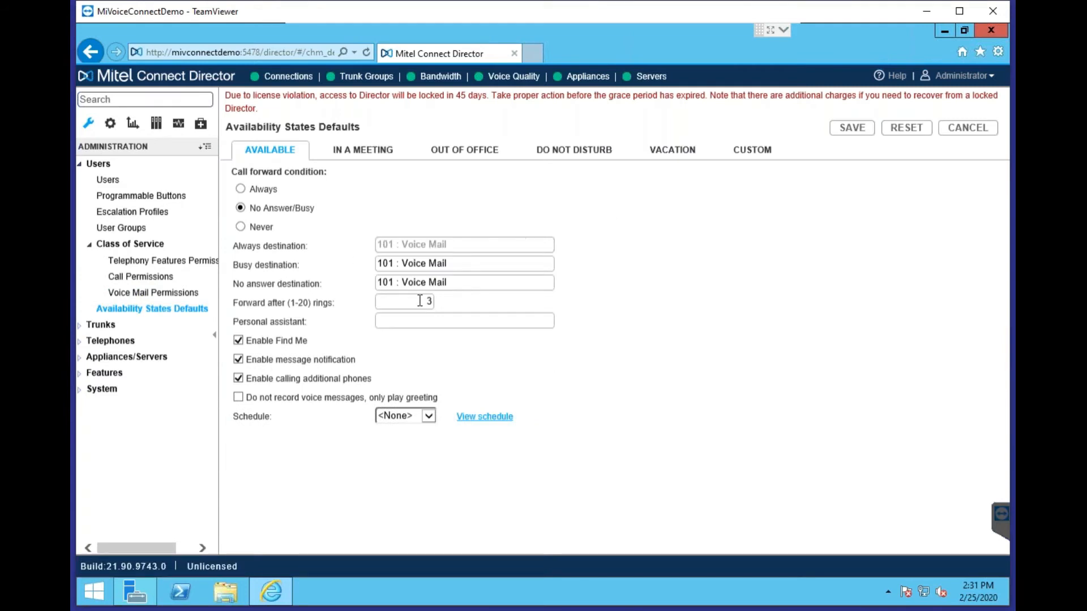
Highlight the 3-ring forward count, collapse Users and expand Trunks in the navigation
left_click_drag(416, 301, 582, 296)
left_click(96, 165)
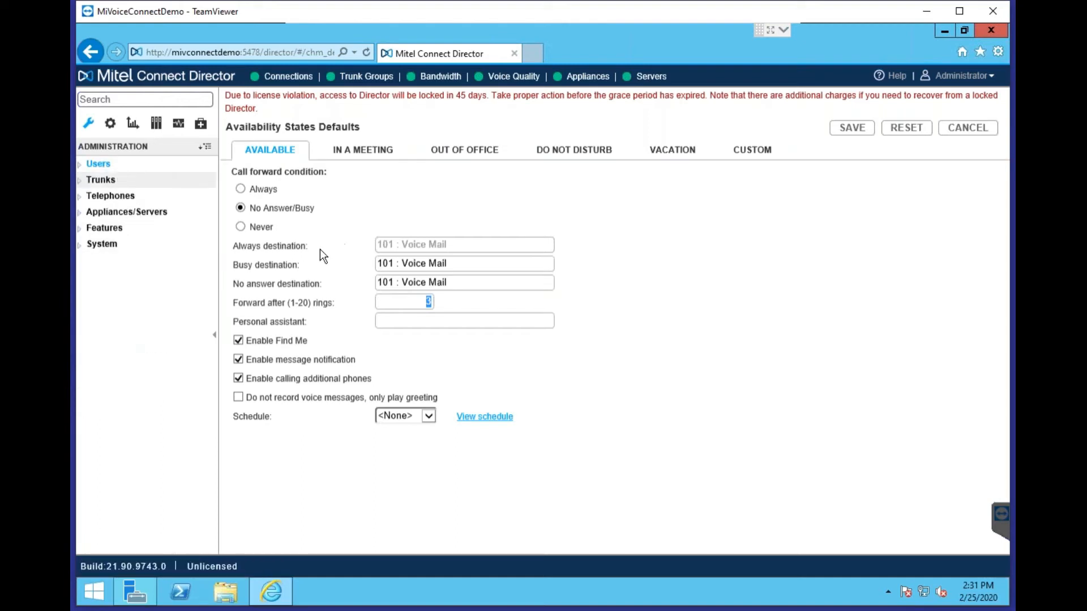
left_click(112, 181)
Search the administration pages for 'default', then clear the search and return to the tree
left_click(133, 99)
type("default")
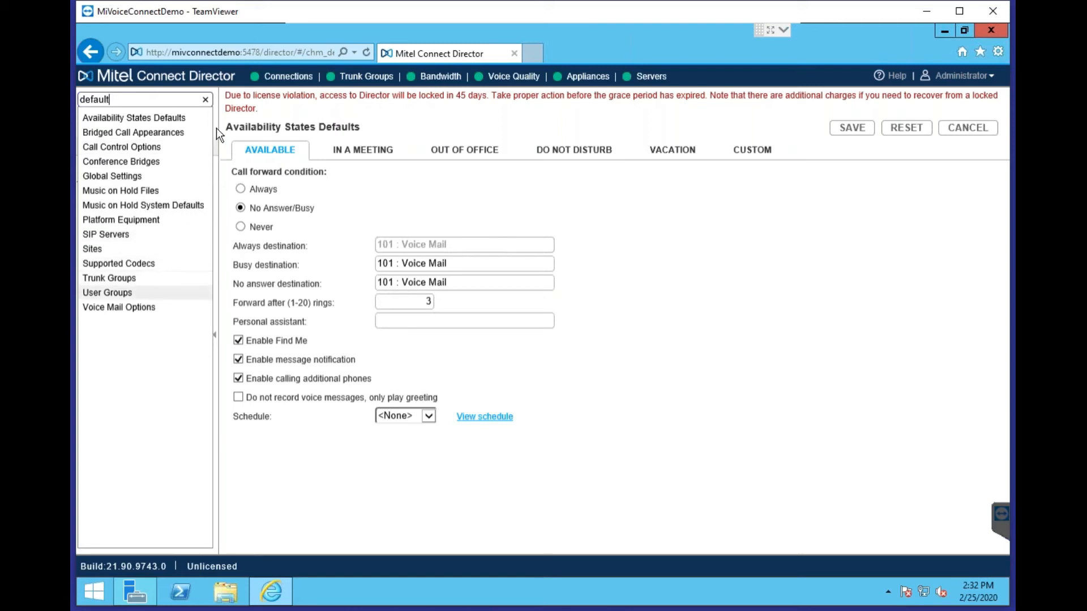
left_click(206, 100)
left_click(120, 373)
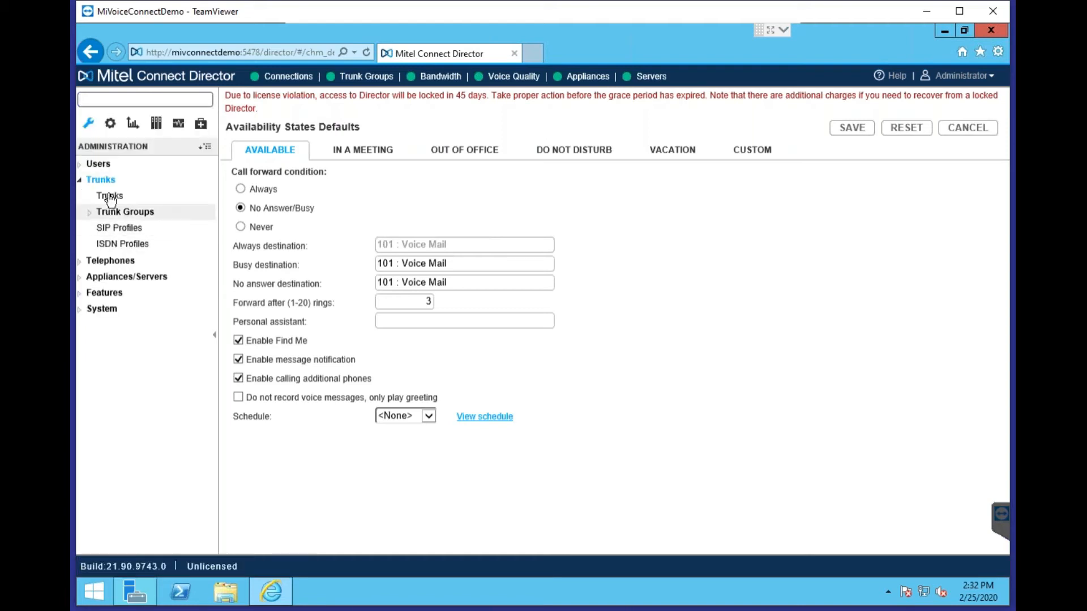
List the trunk groups, view Example PRI TG and Example SIP TG, and show its SIP profile options
left_click(122, 211)
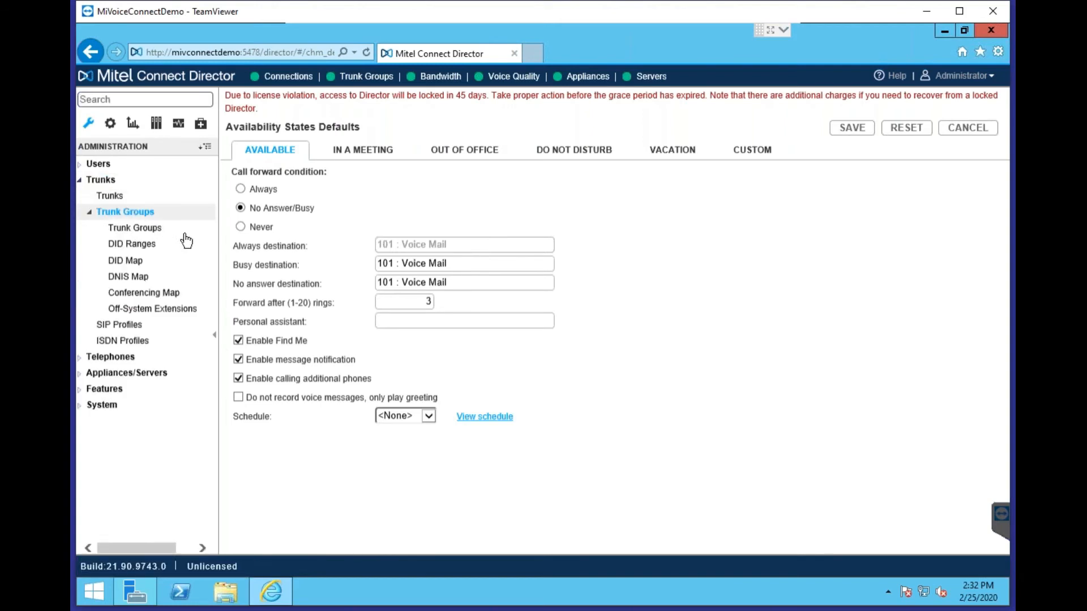
left_click(157, 229)
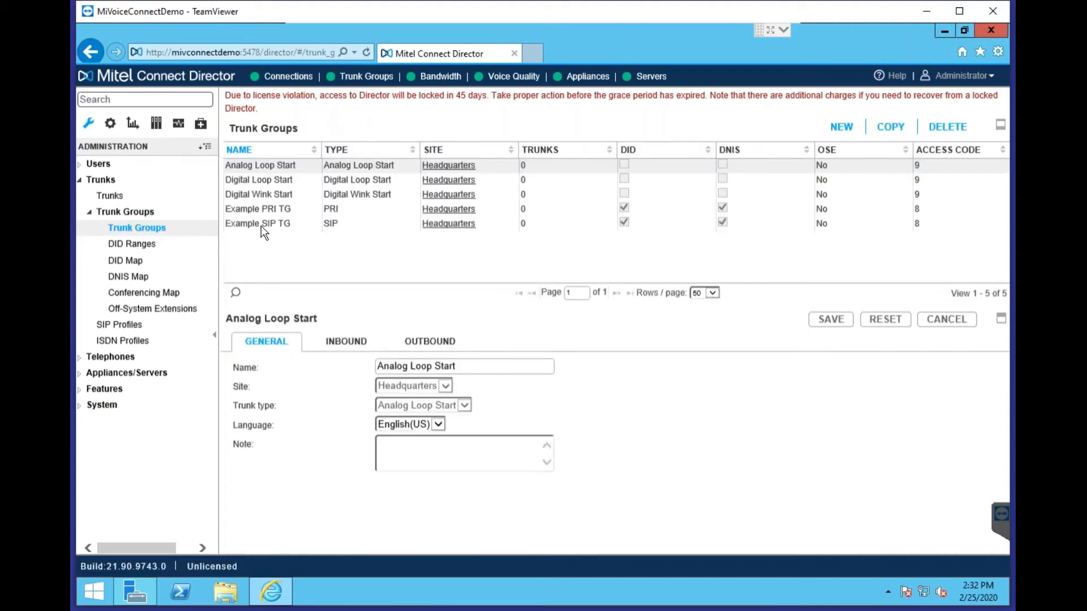
left_click(271, 210)
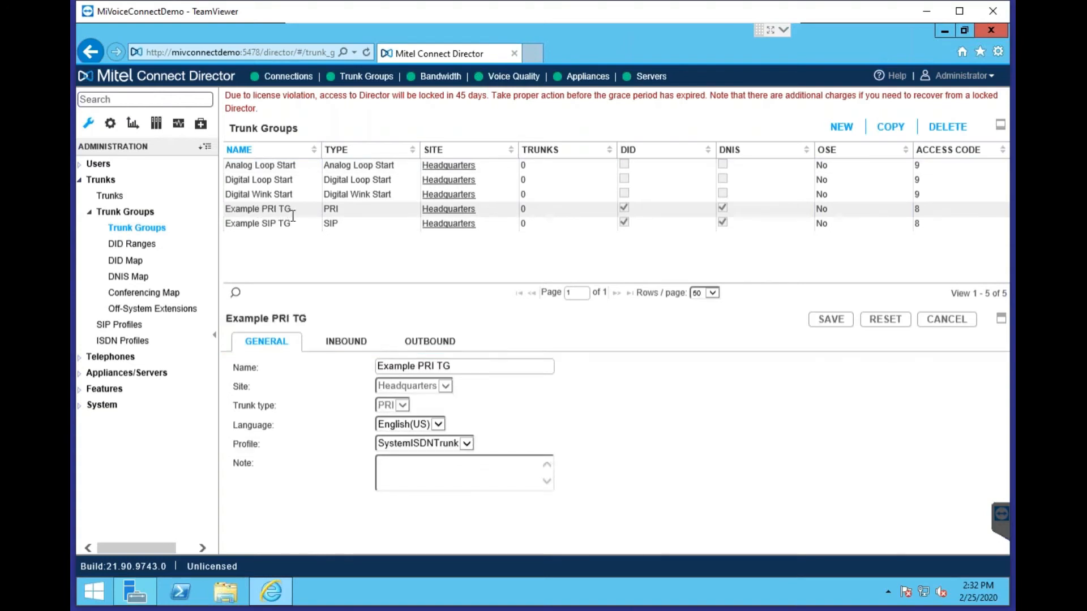
left_click(284, 228)
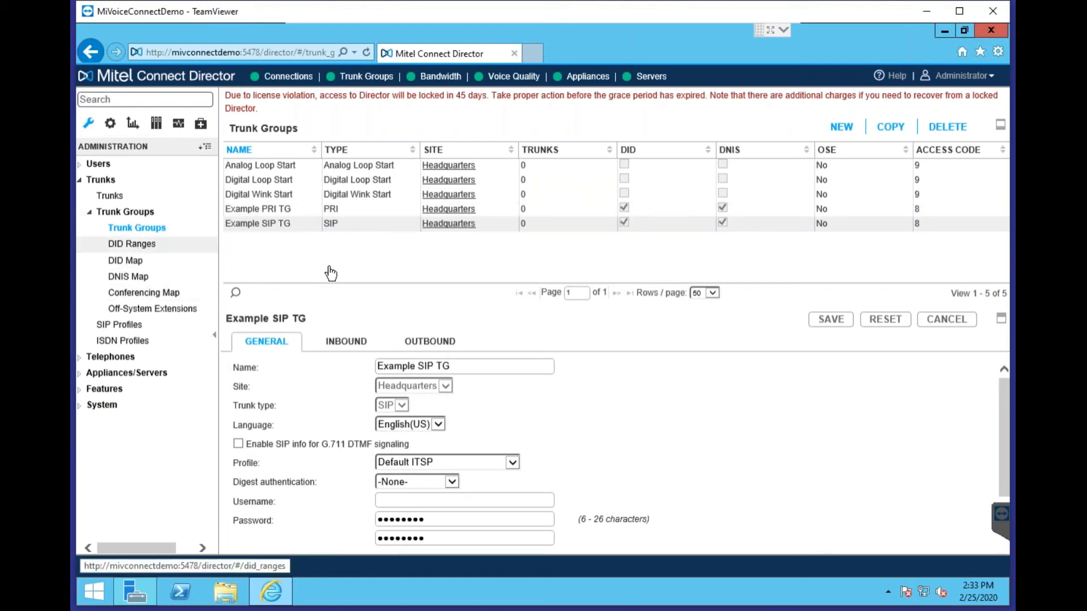
scroll(504, 441, "down", 1)
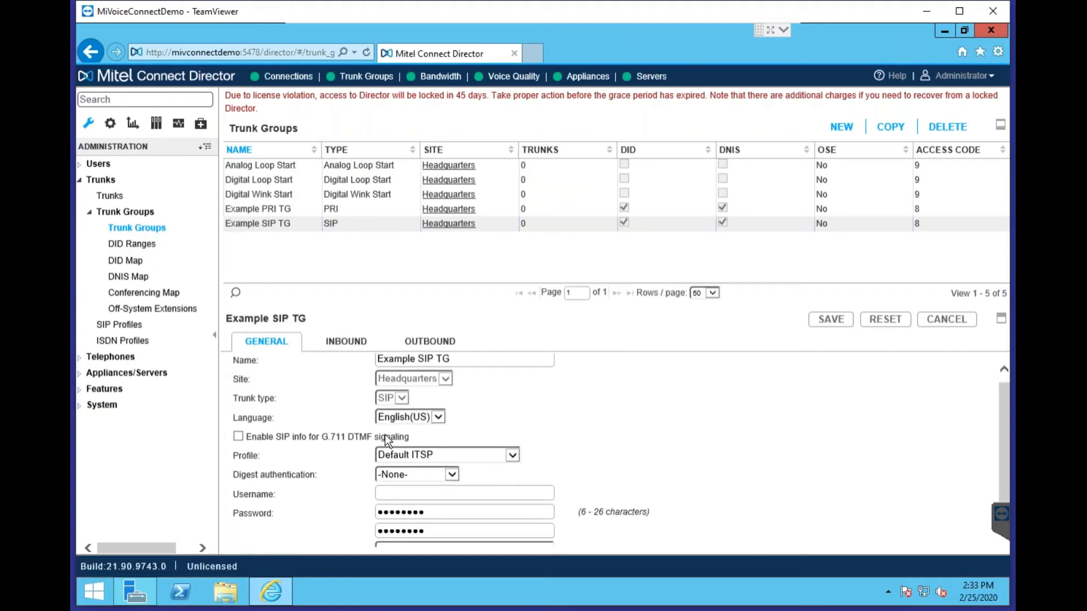
left_click(413, 458)
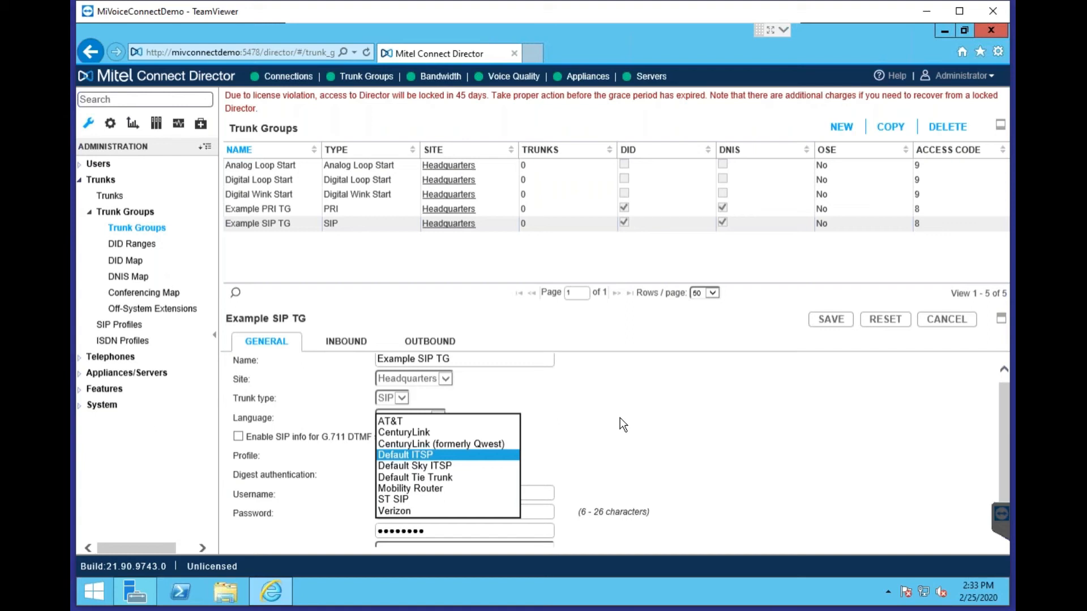
Keep Default ITSP as the profile and show Example SIP TG's inbound settings: 10 digits, DNIS and DID
left_click(645, 437)
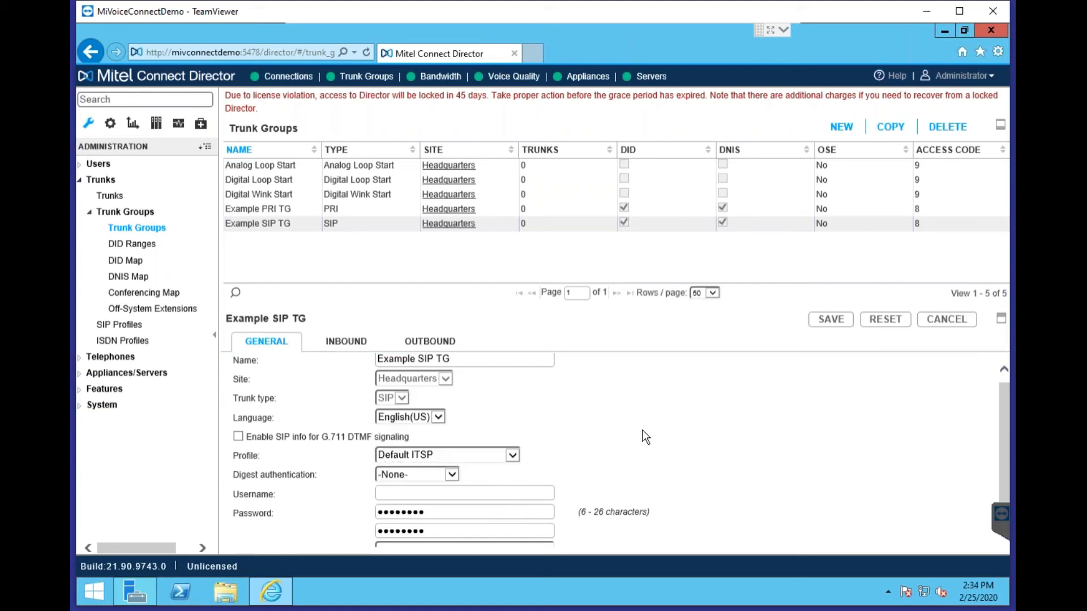
left_click(345, 341)
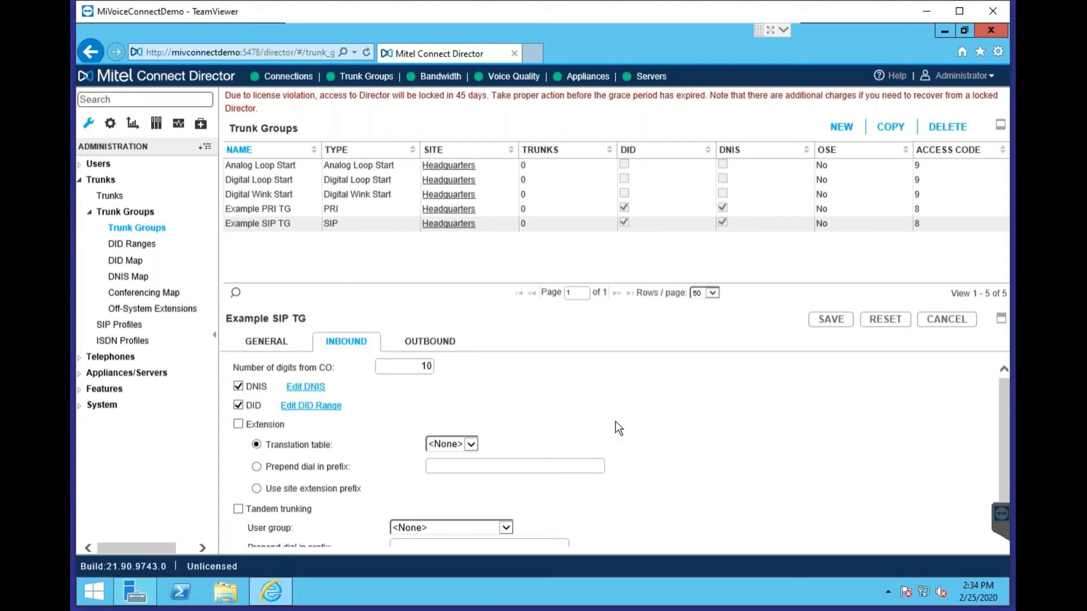
scroll(617, 425, "down", 1)
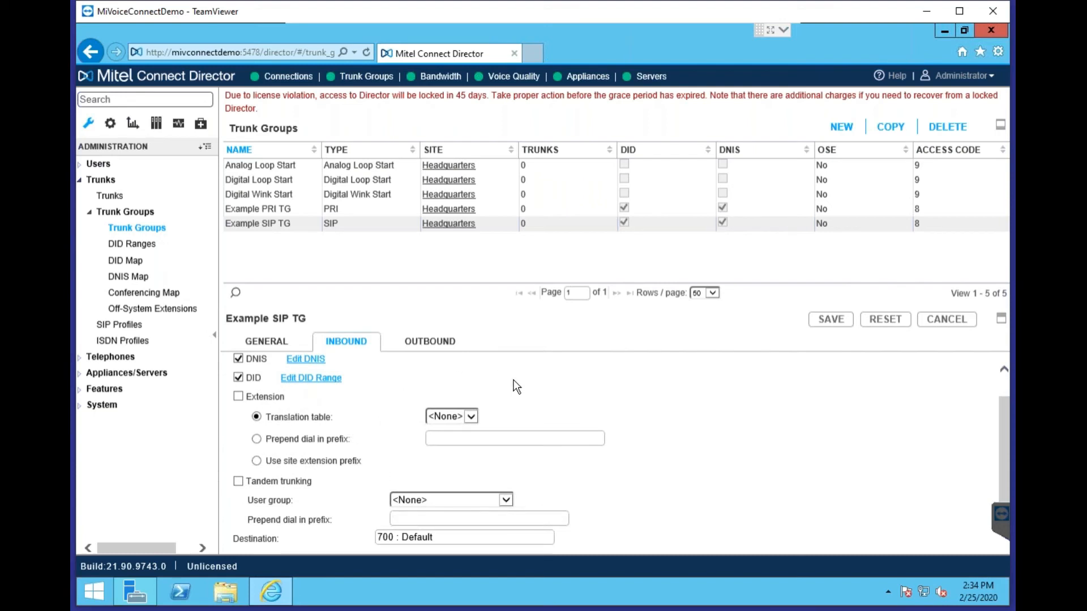
scroll(532, 393, "up", 1)
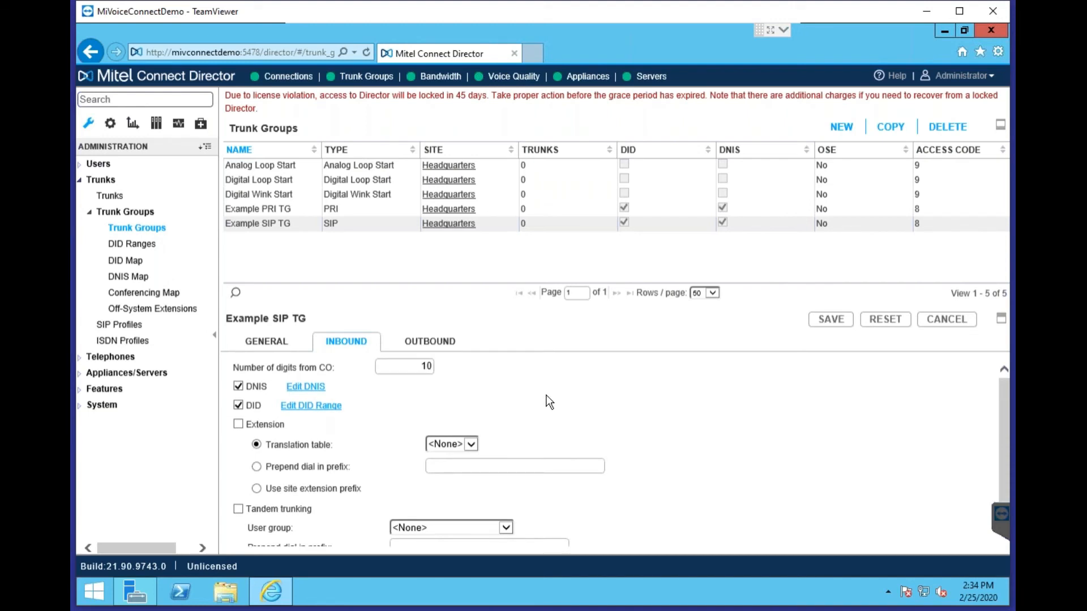
Review Example SIP TG's outbound trunk services options, then go to the DID Ranges list
left_click(441, 346)
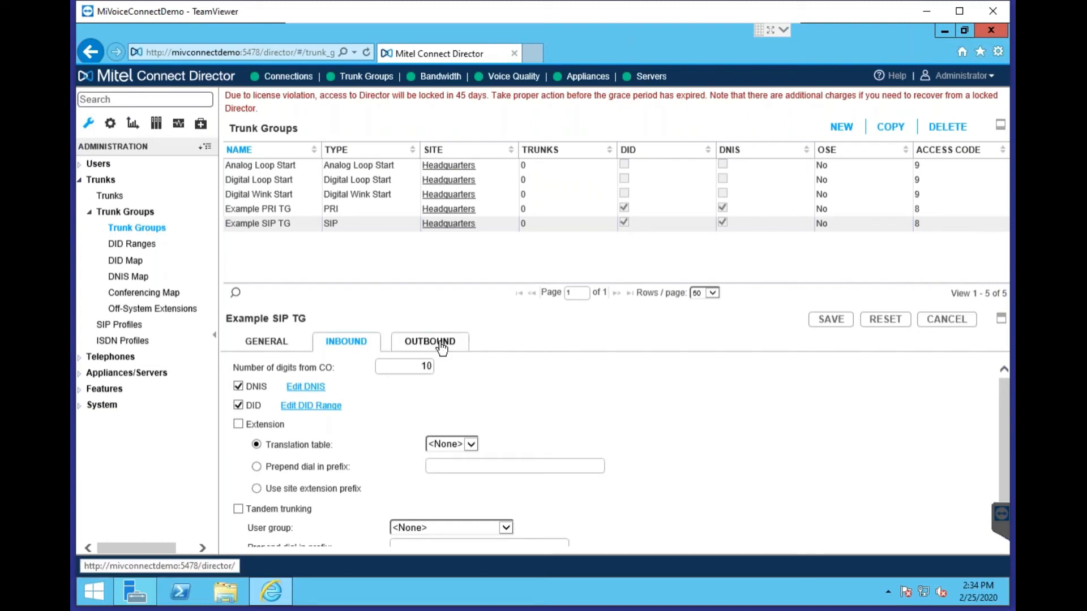
scroll(606, 400, "down", 1)
scroll(401, 381, "up", 1)
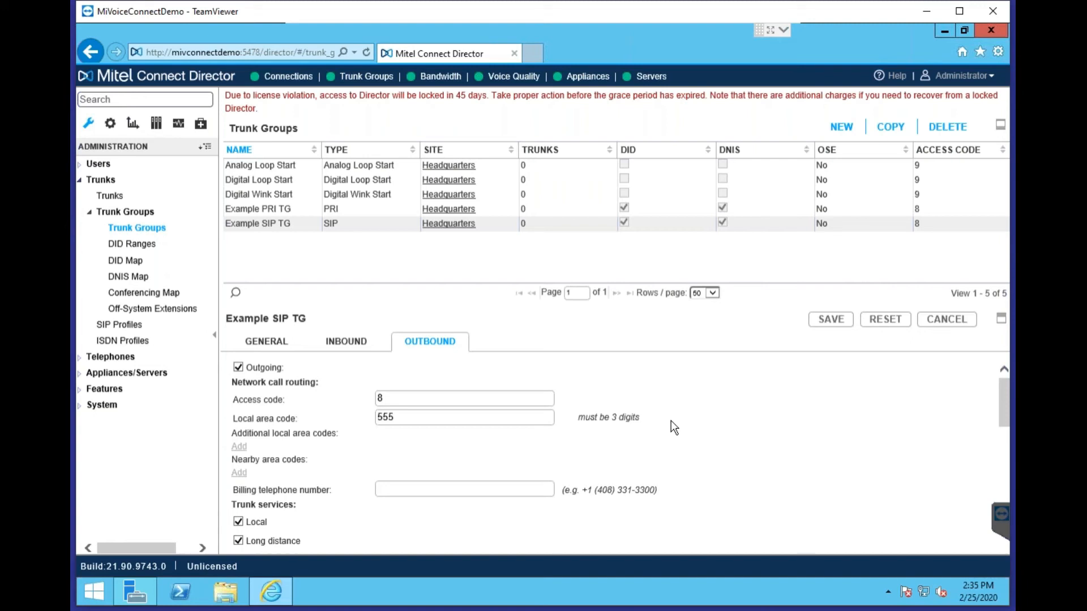
scroll(608, 488, "down", 3)
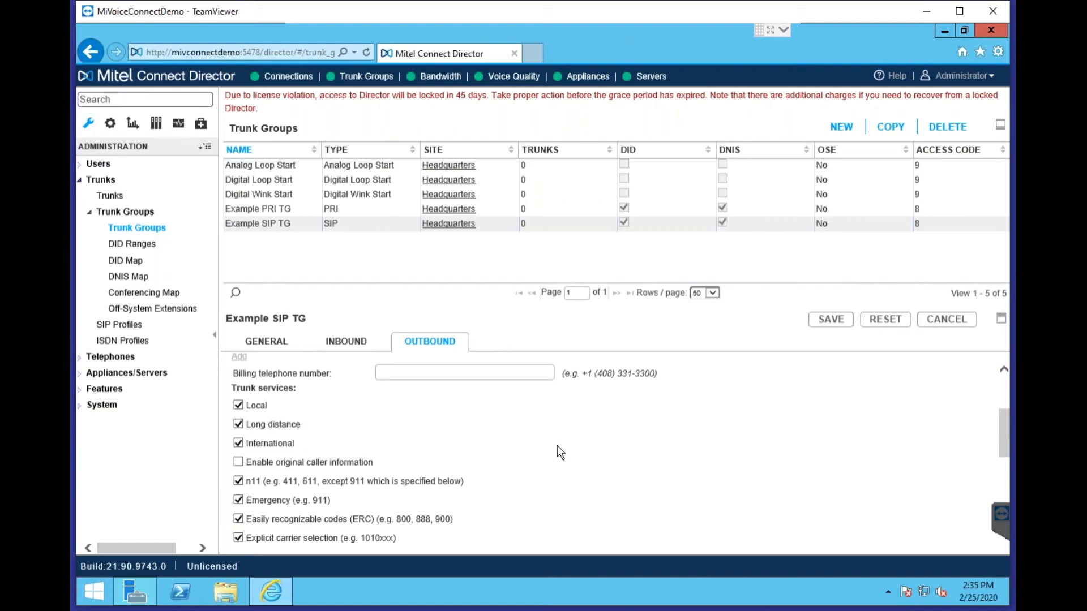
scroll(617, 447, "down", 5)
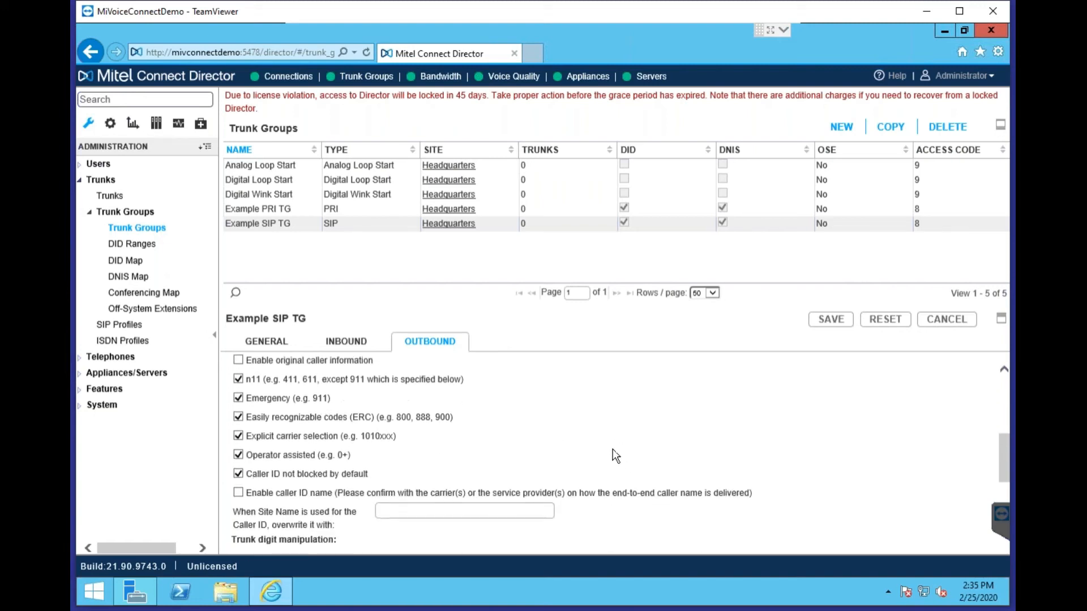
scroll(600, 464, "up", 2)
scroll(600, 456, "up", 3)
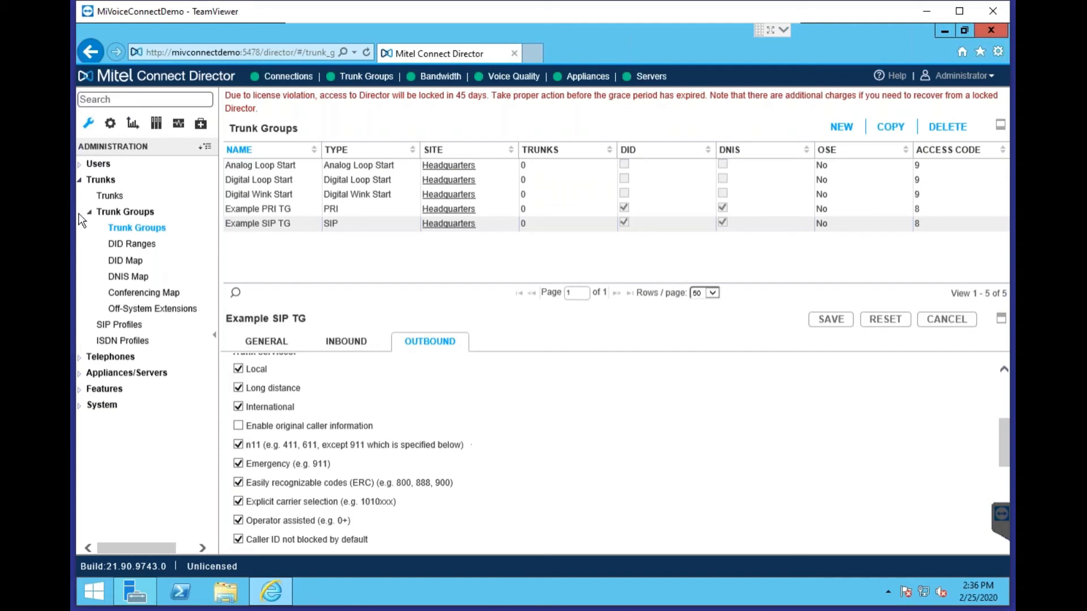
left_click(152, 244)
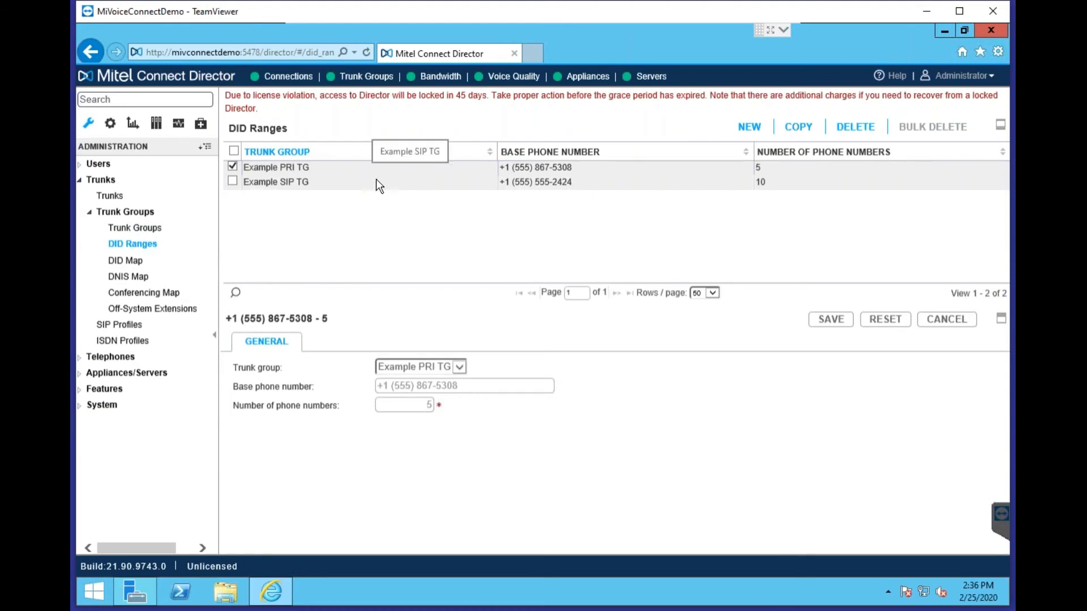
Show the DID Map, where Example PRI TG routes received digits 5310 to extension 115
left_click(150, 263)
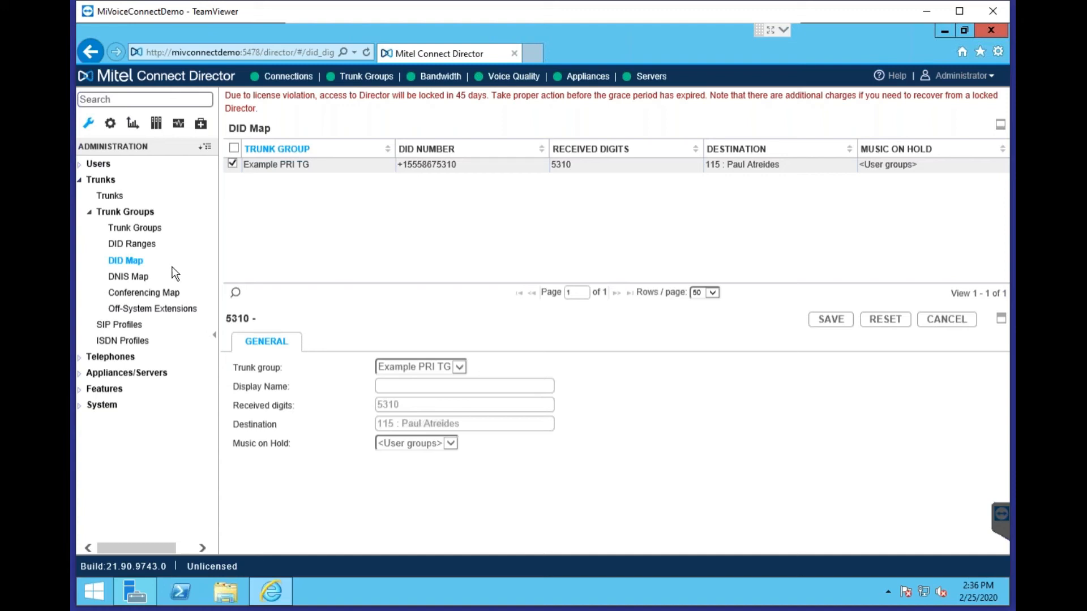
Compare the DNIS Map's 5309 entry for extension 115 with the DID Map, then list SIP trunk profiles
left_click(143, 280)
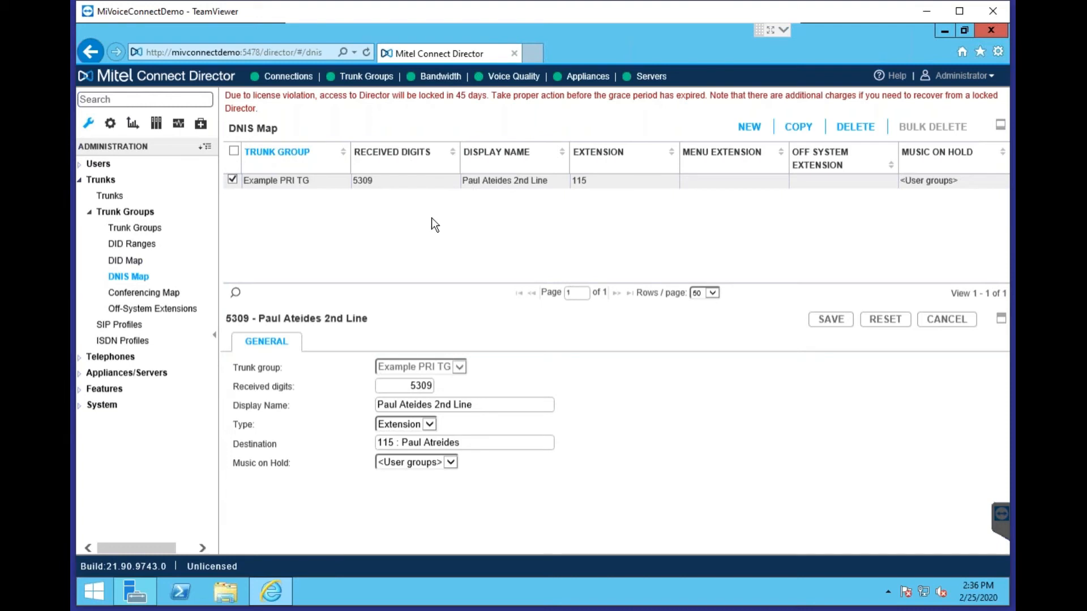
left_click(133, 261)
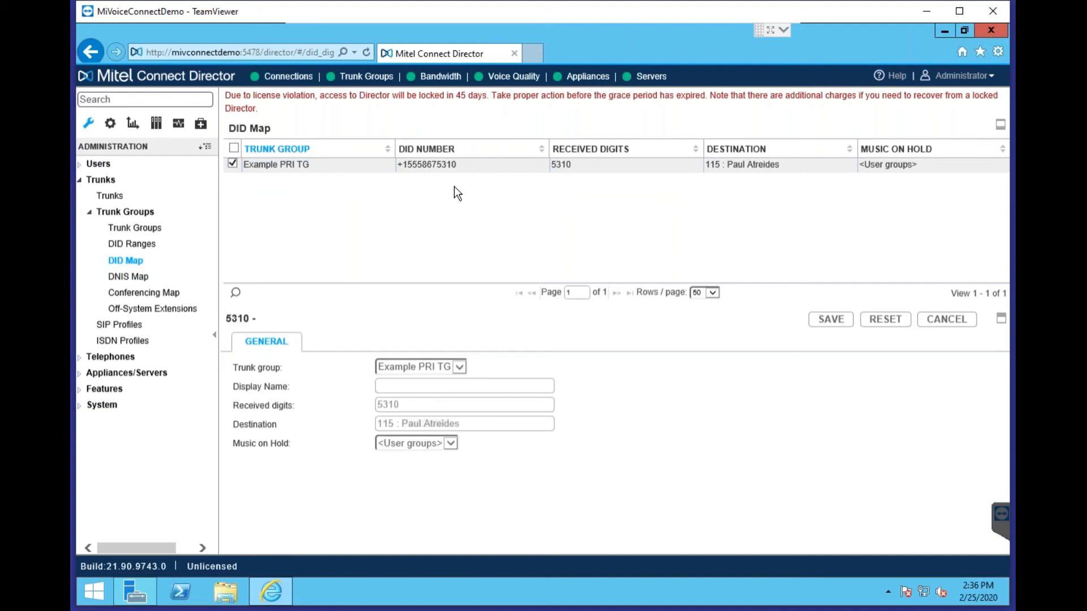
left_click(139, 277)
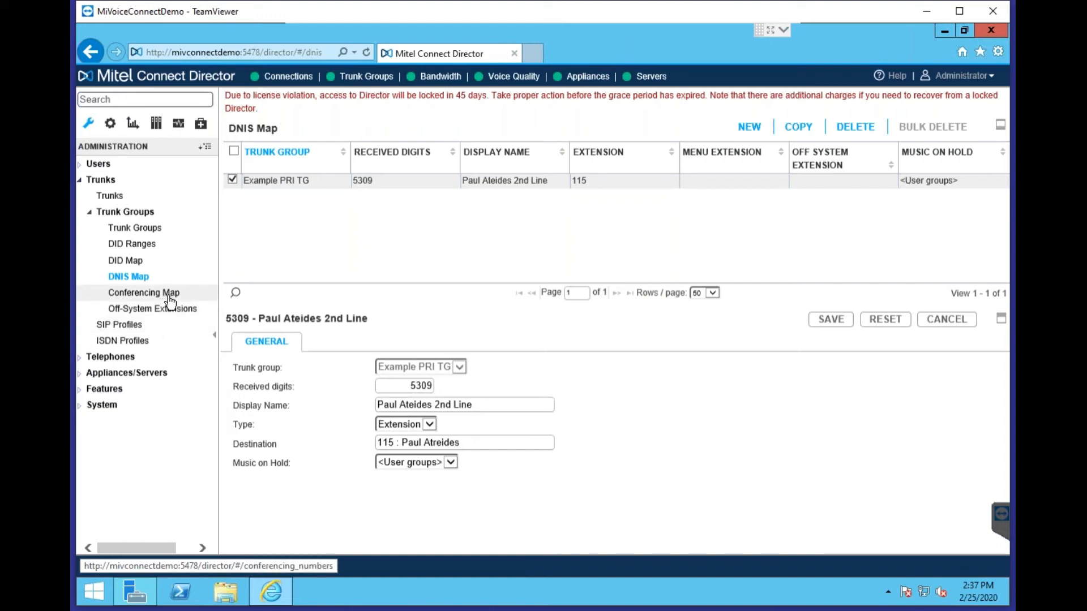
left_click(128, 326)
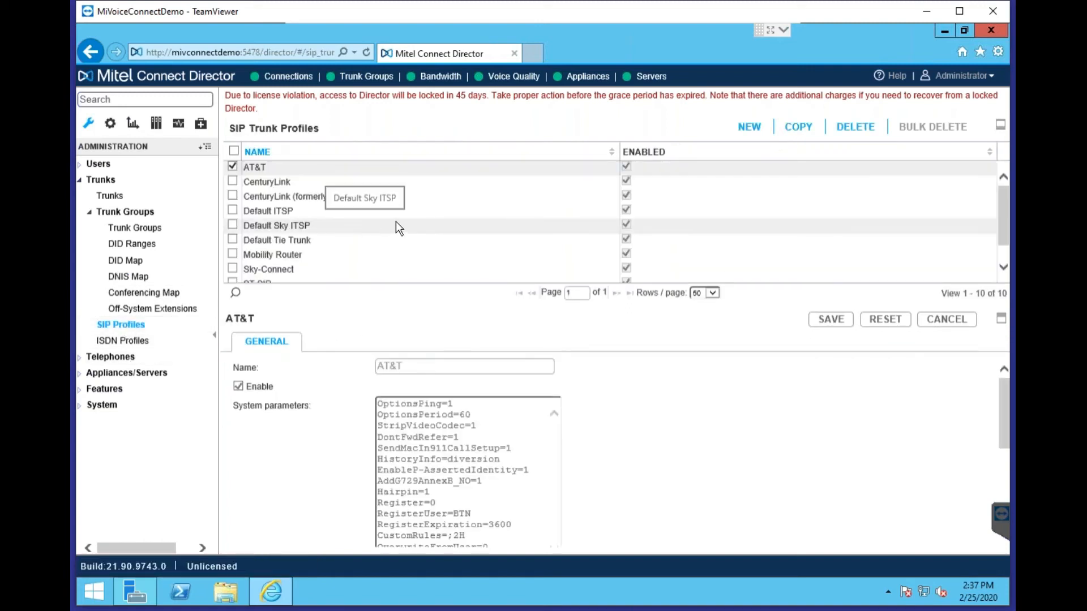
Inspect Default ITSP's system and custom parameters, then move to the ISDN Profiles list
scroll(395, 250, "down", 1)
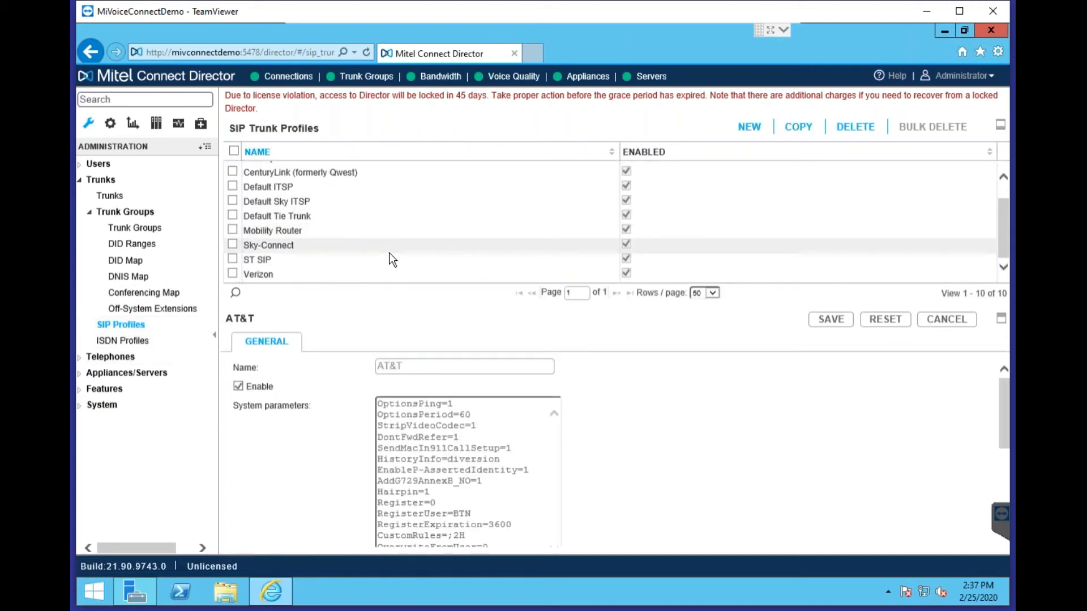
left_click(287, 190)
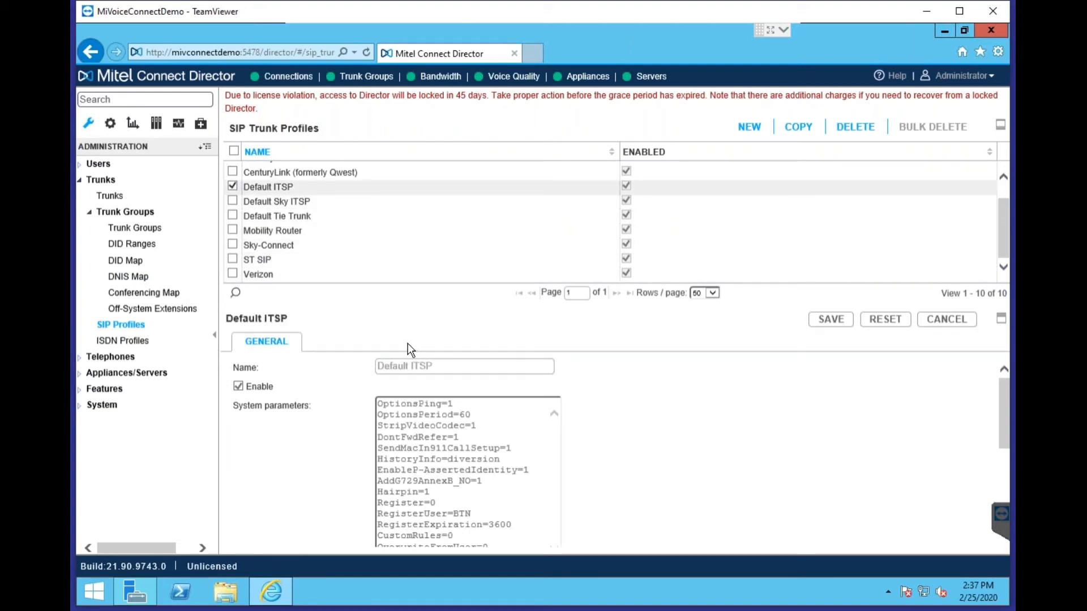
scroll(745, 440, "down", 3)
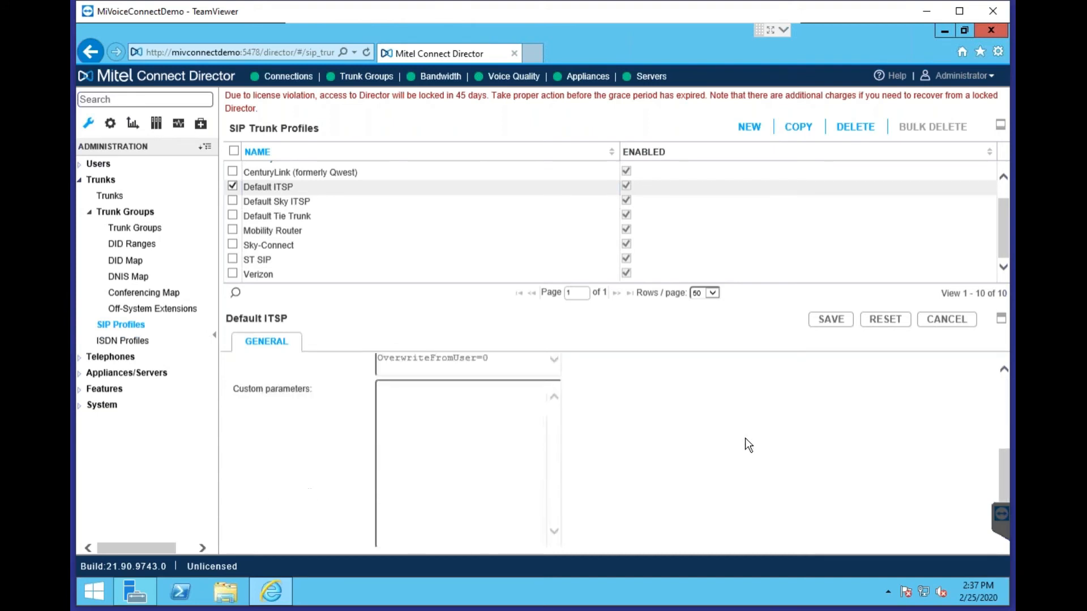
scroll(746, 437, "up", 3)
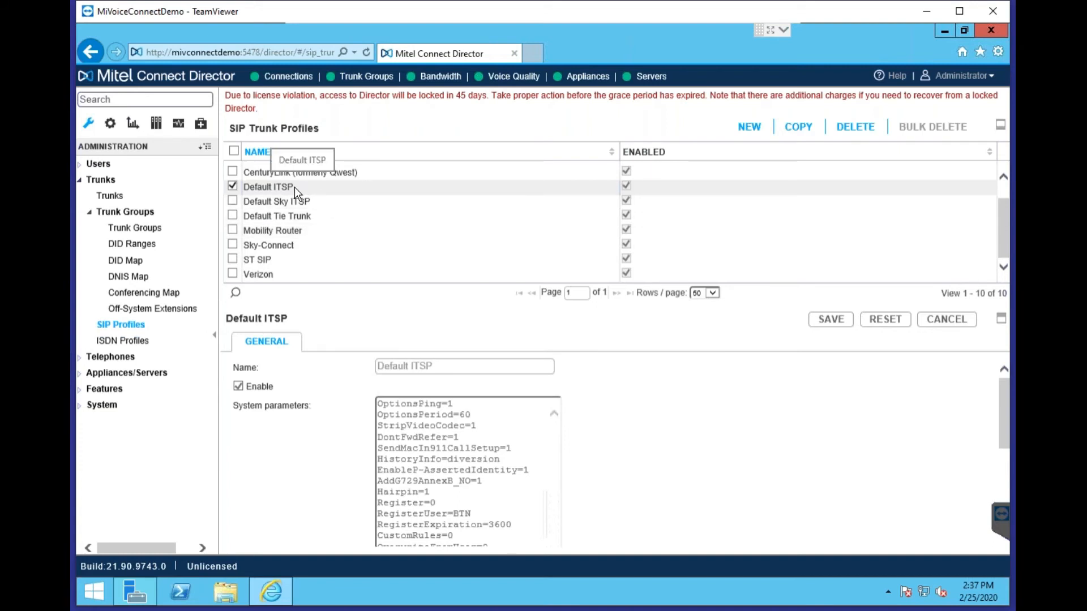
left_click(134, 351)
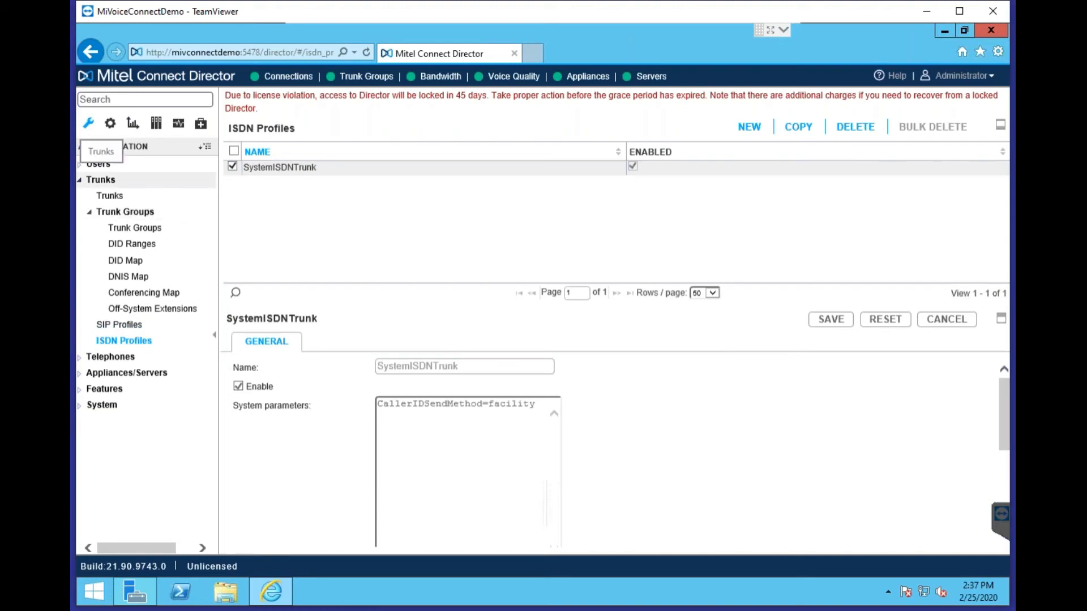
Collapse Trunks, expand Telephones and show the empty Telephones list
left_click(106, 180)
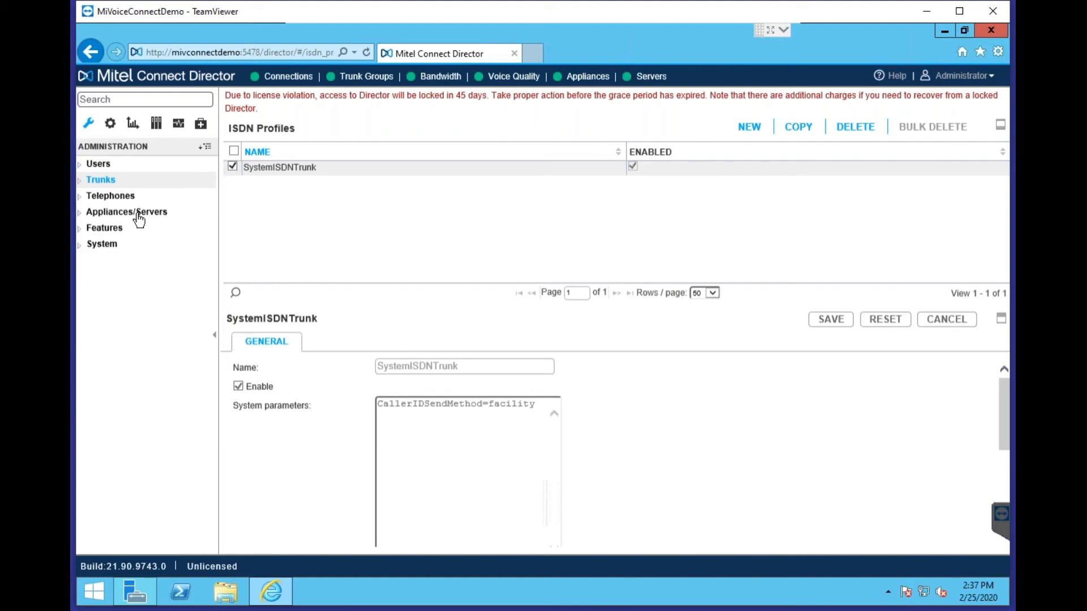
left_click(125, 198)
left_click(126, 216)
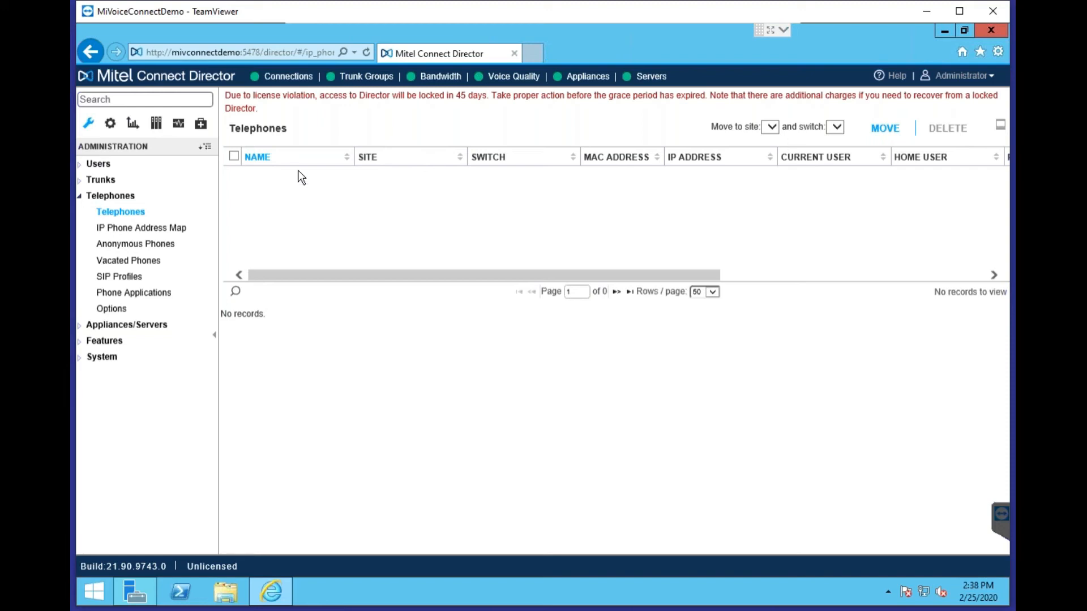
Go to IP Phone Address Map and start a new range entry for the Headquarters site
left_click(196, 227)
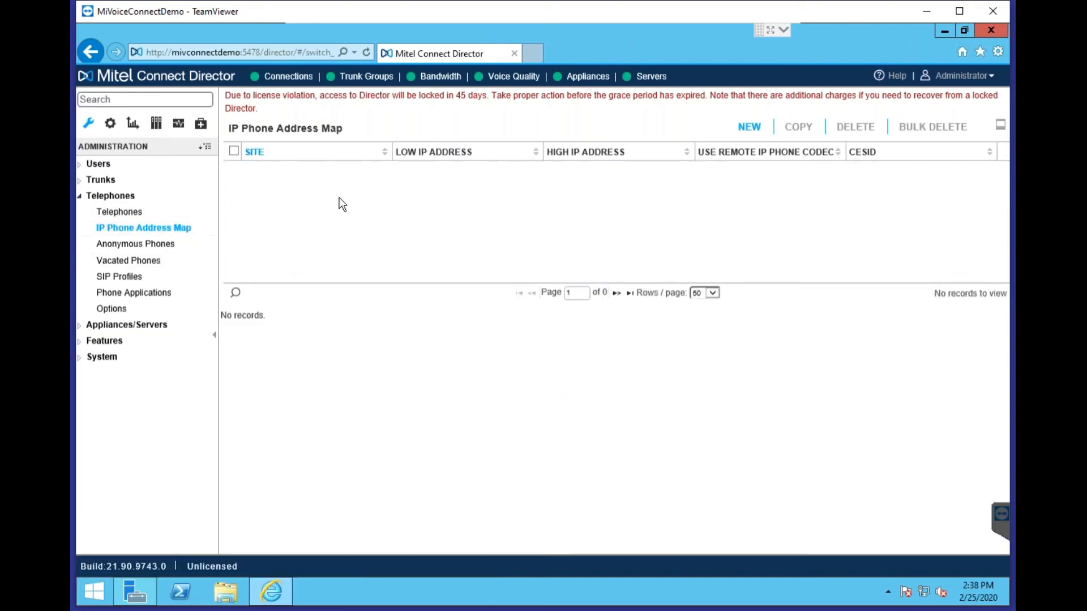
left_click(749, 127)
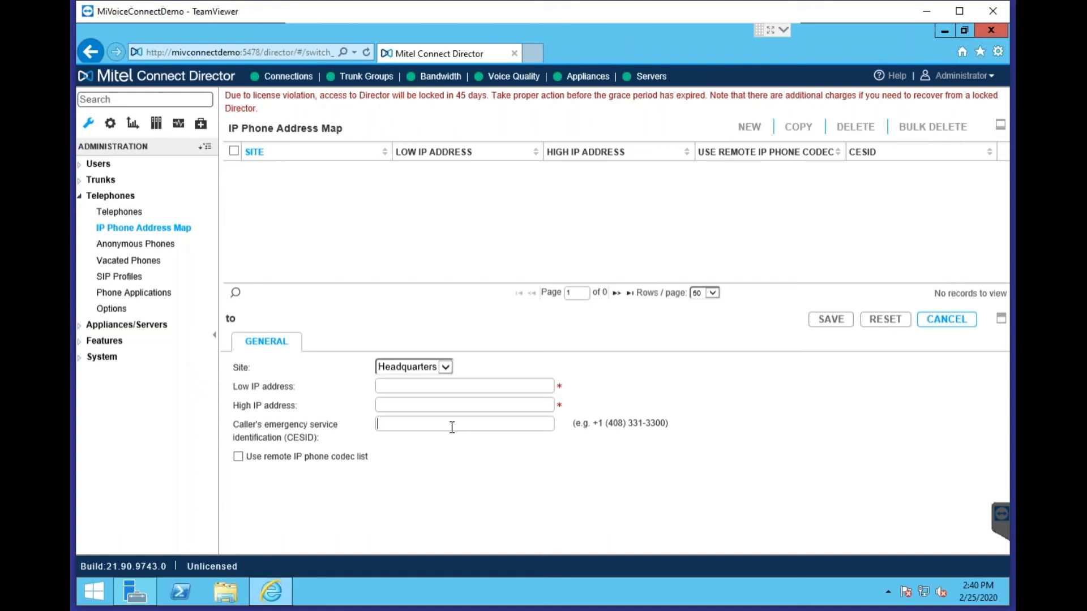
Check Anonymous Phones, then show Telephone Options with the Mitel Connect announcement and 3000 ms digit delay
left_click(157, 244)
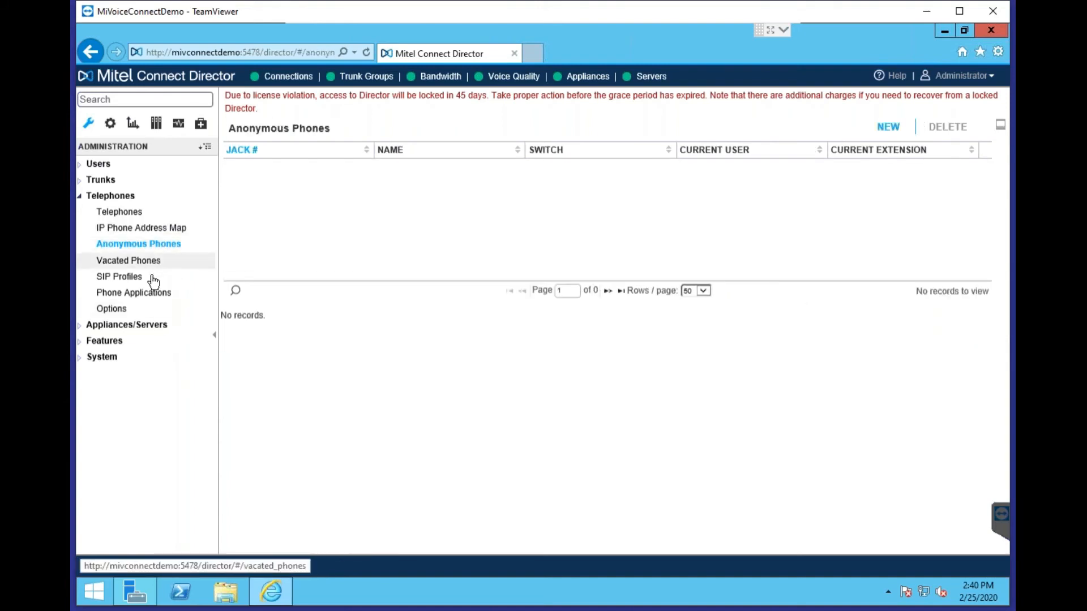
left_click(140, 309)
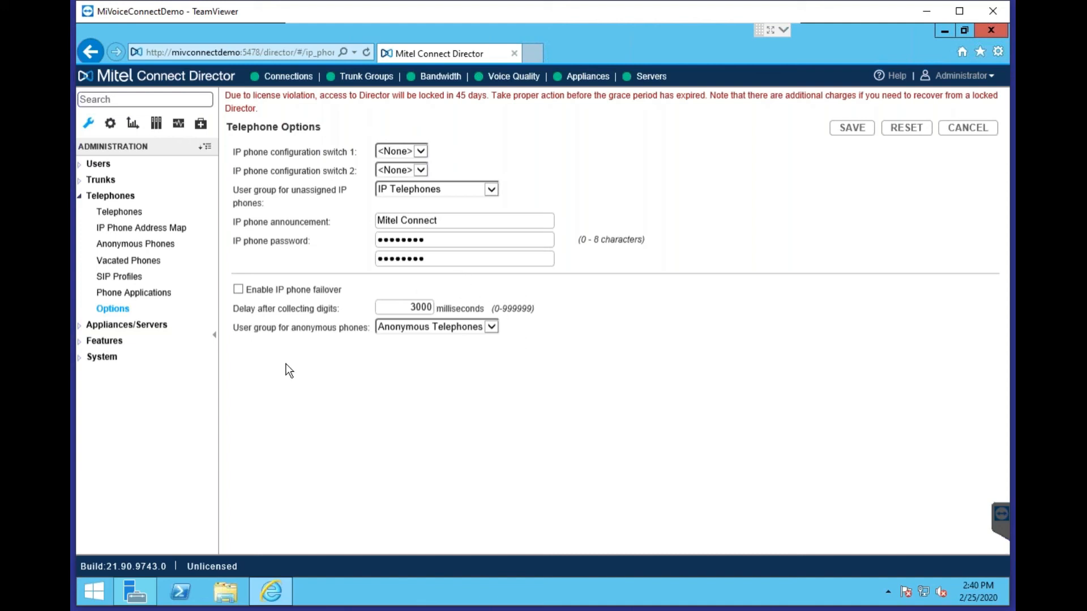
Show Platform Equipment for the Headquarters SoftSwitch at 10.1.10.89 and its music on hold settings
left_click(79, 196)
left_click(79, 212)
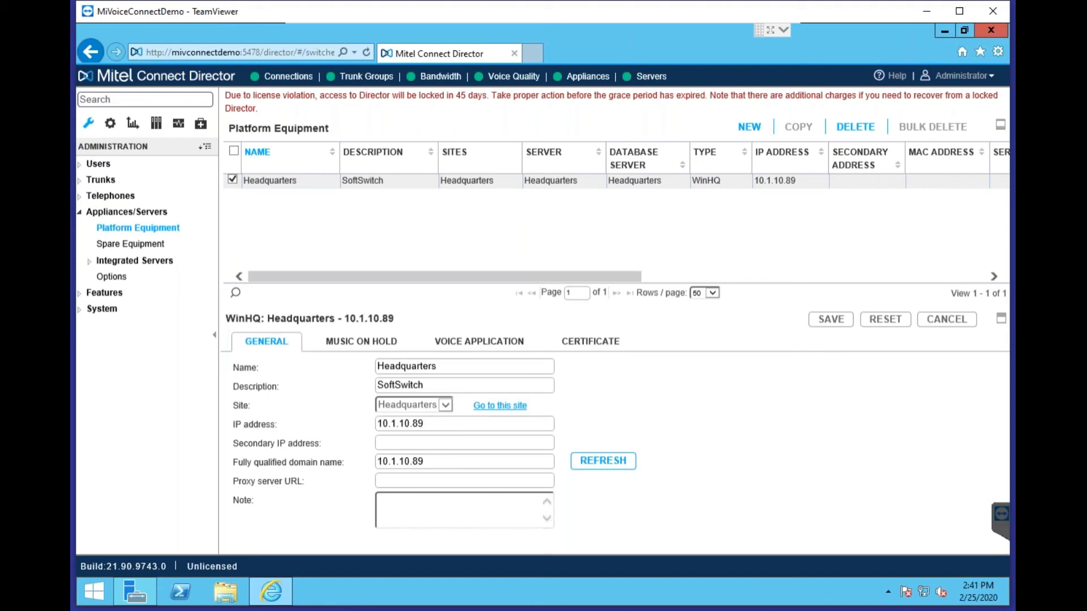
left_click(393, 335)
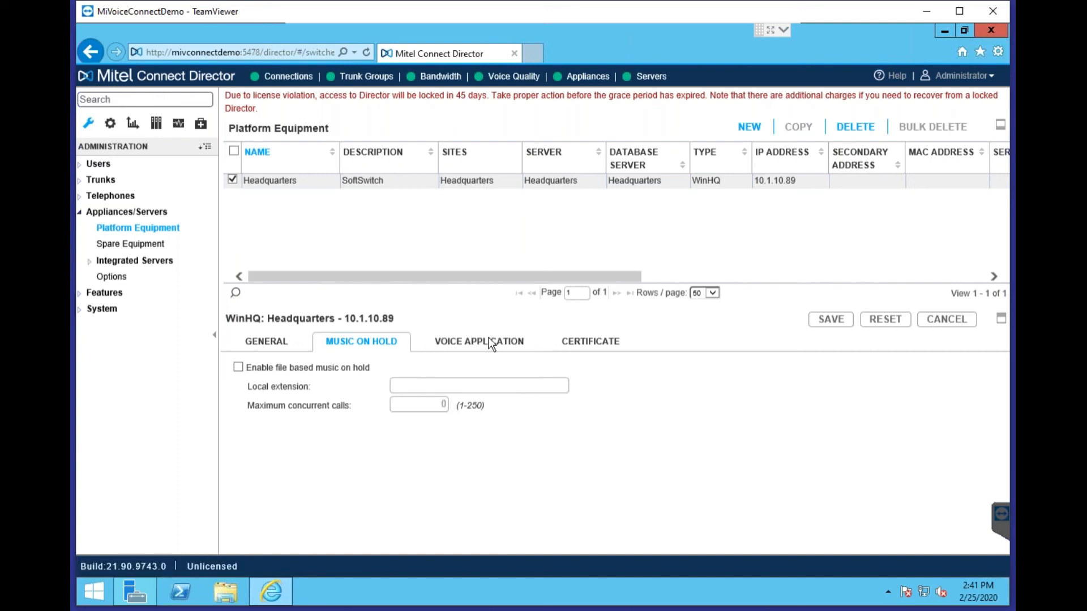
Check the Headquarters switch's voice application and certificate details, then go to Spare Equipment
left_click(526, 341)
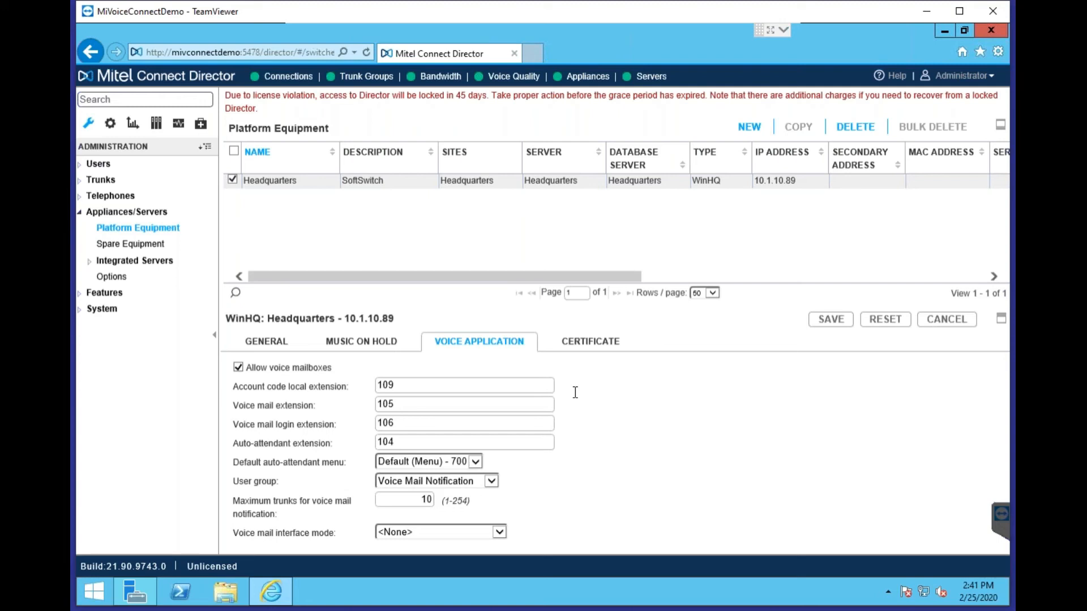
left_click(590, 341)
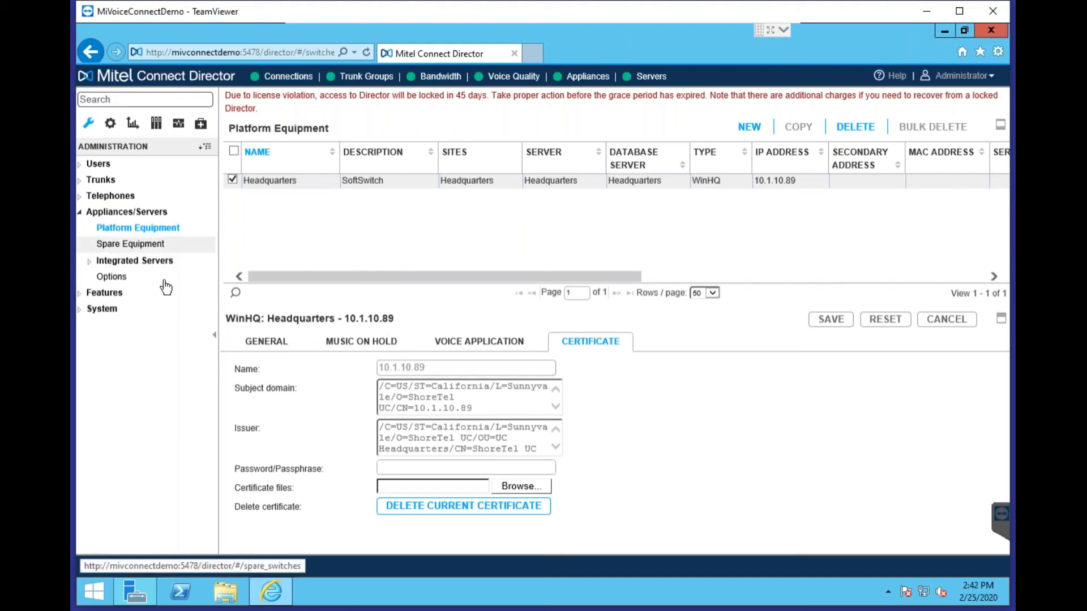
left_click(130, 243)
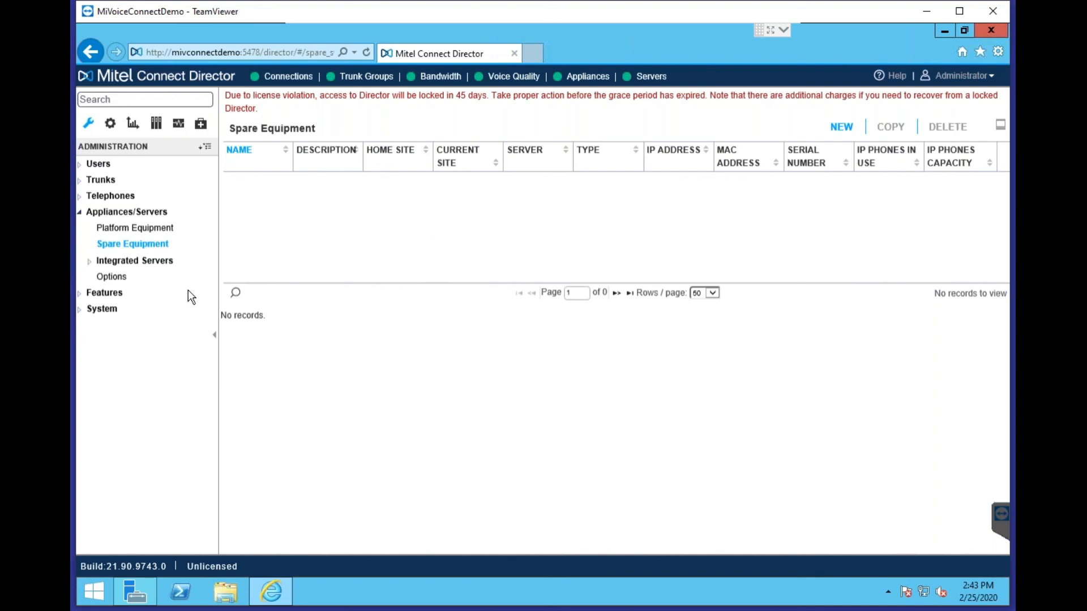
Open the System Directory under Features and widen the FIRST NAME column to show full names
left_click(112, 211)
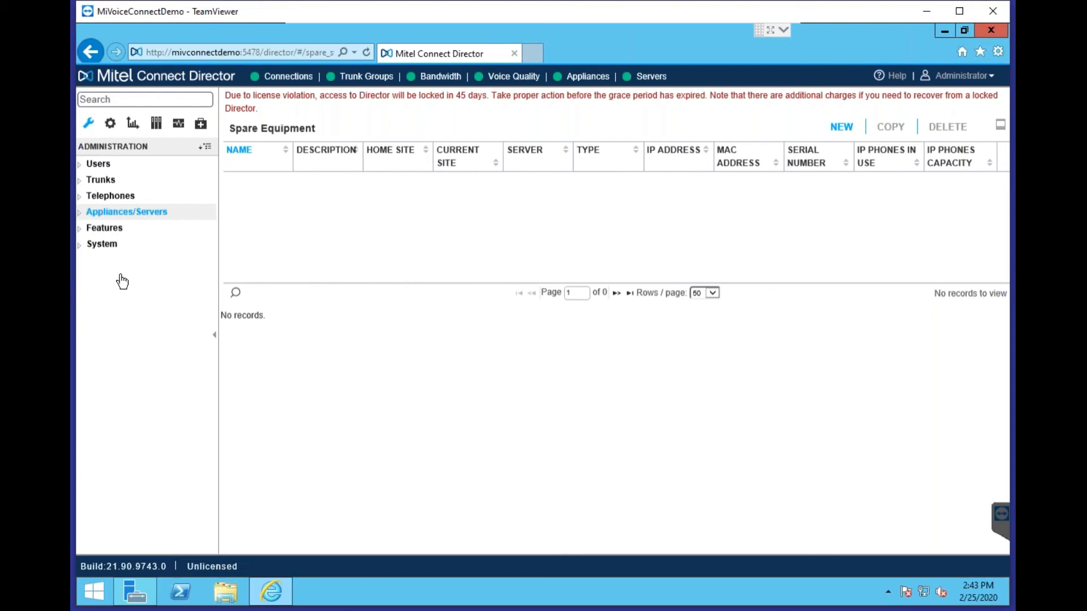
left_click(114, 228)
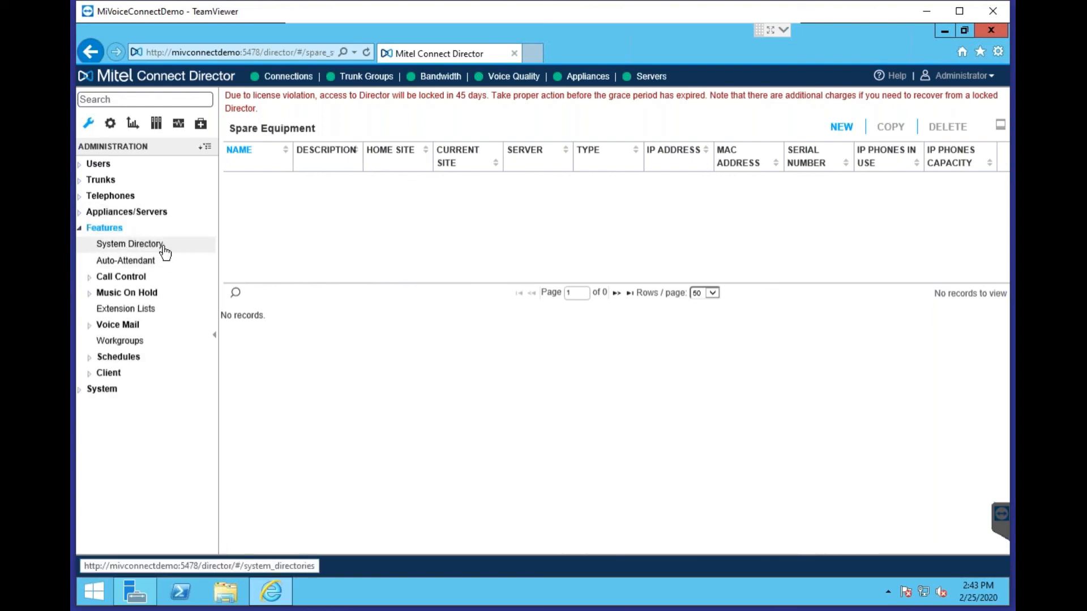
left_click(166, 249)
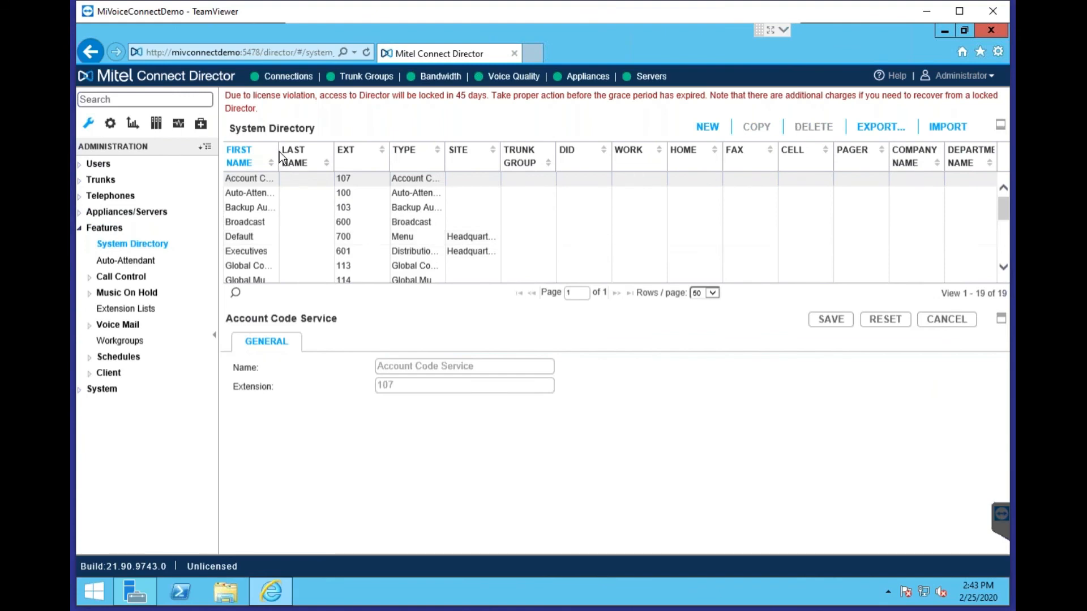
left_click_drag(278, 162, 340, 165)
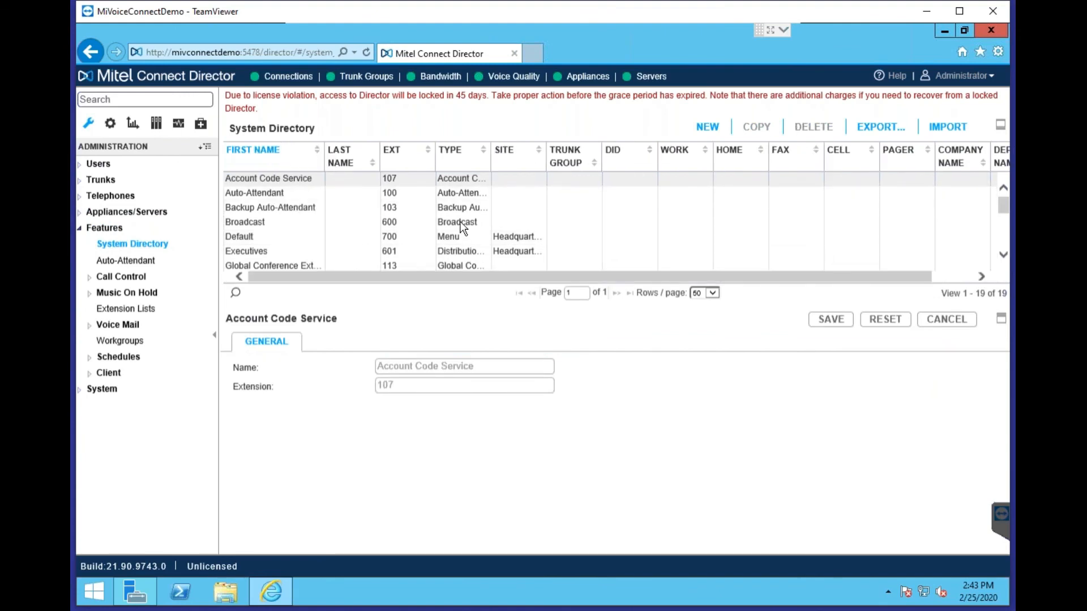
Inspect the details of two user directory entries, then go to Auto-Attendant
scroll(529, 214, "down", 1)
scroll(530, 214, "down", 4)
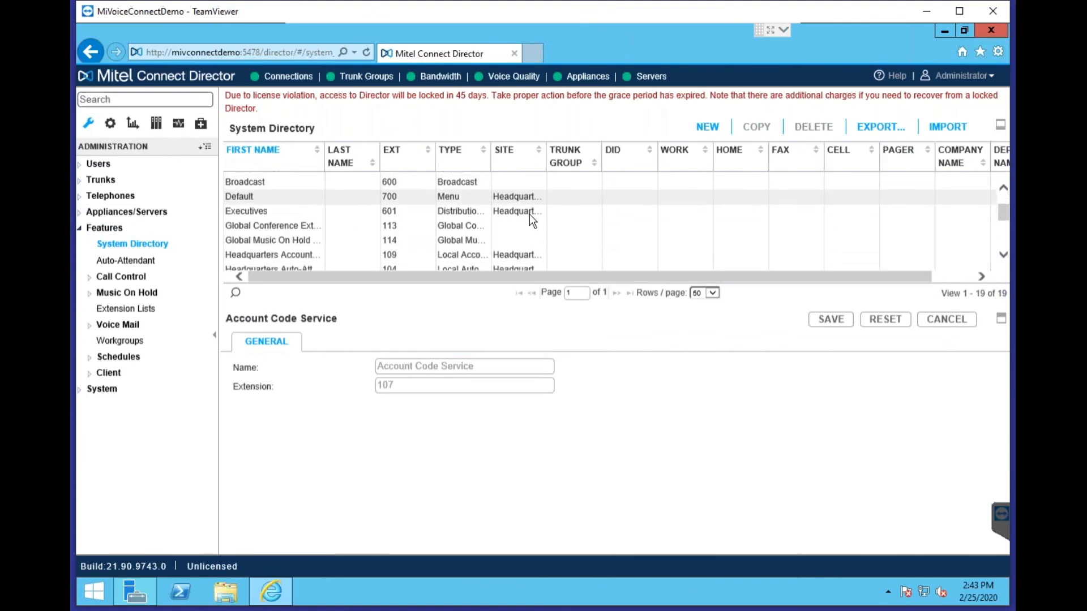
scroll(530, 220, "down", 1)
left_click(256, 204)
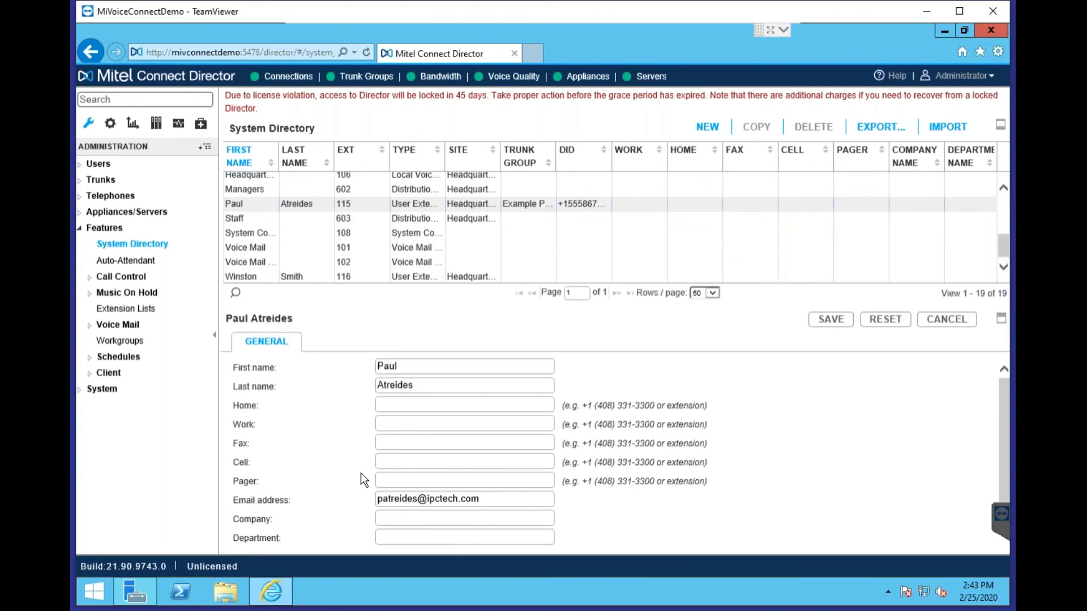
scroll(300, 451, "down", 1)
scroll(304, 451, "up", 1)
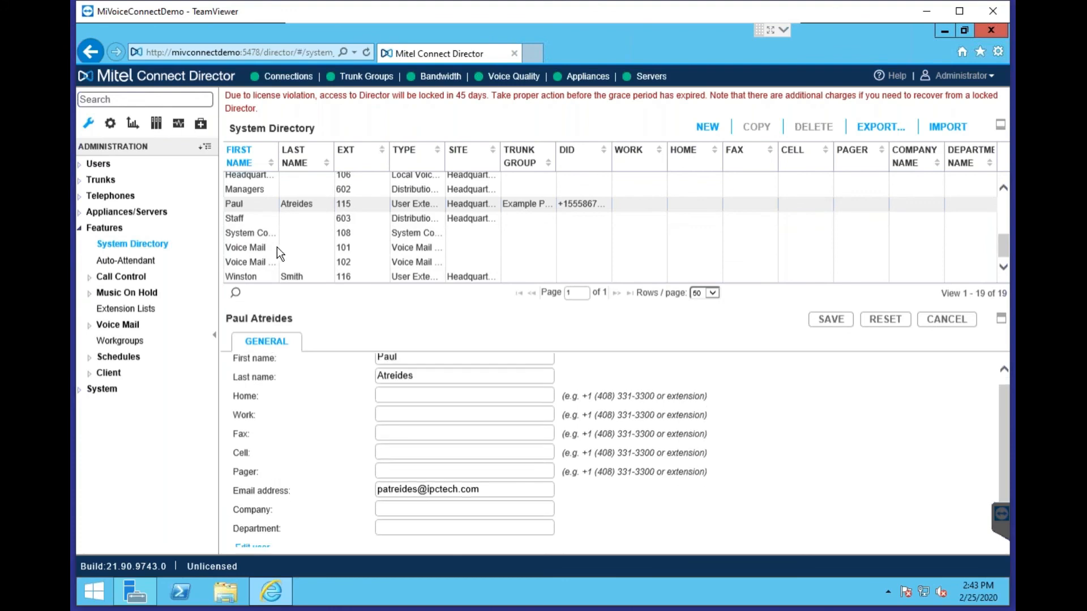
left_click(263, 275)
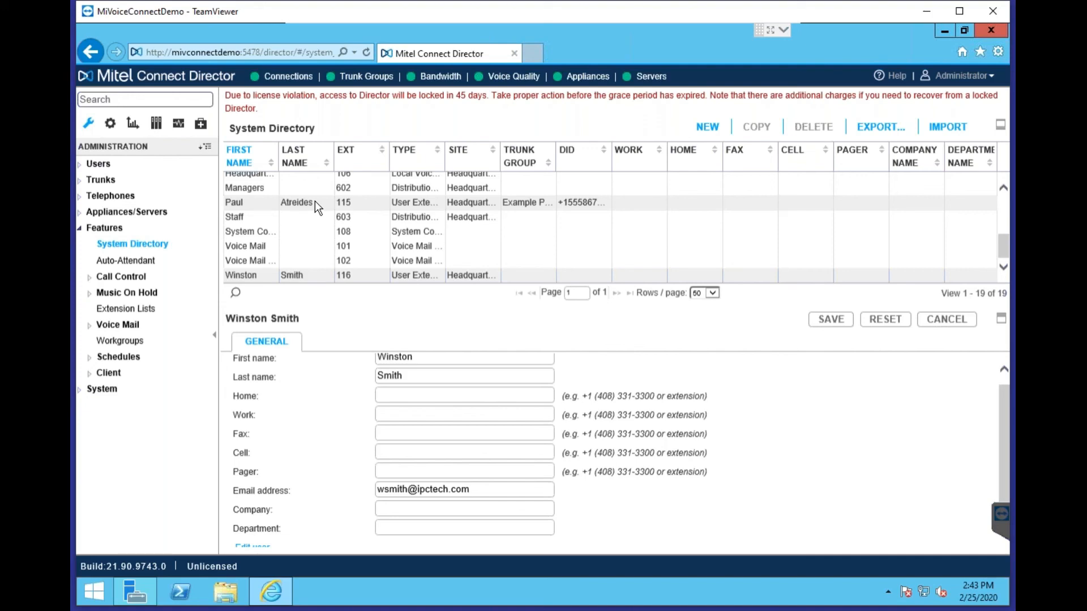
left_click(125, 260)
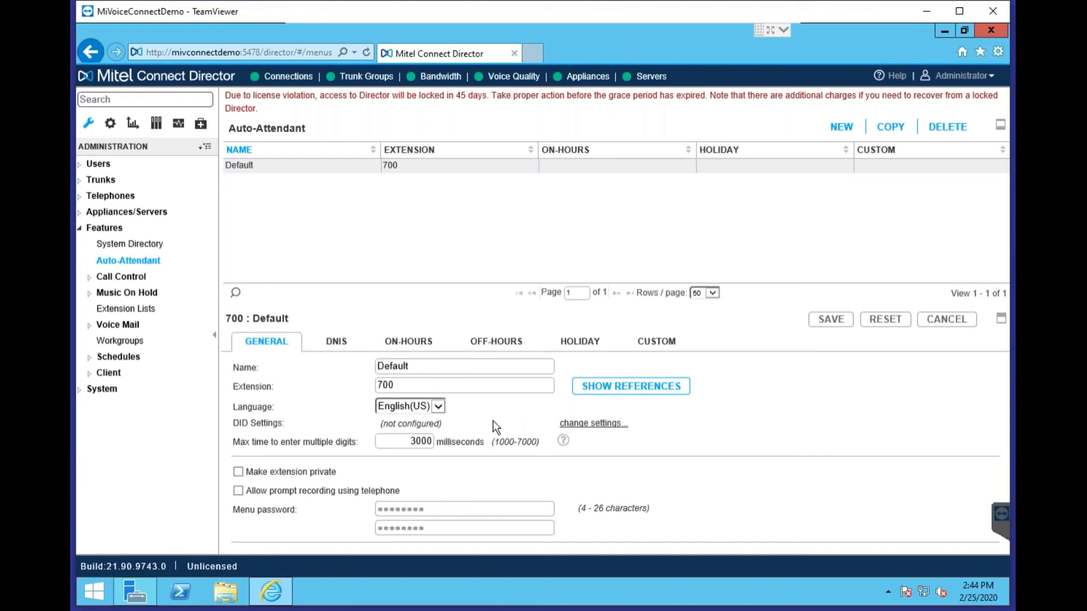
Review the Default auto-attendant's multi-digit timeout, DNIS entries and on-hours settings
left_click(394, 441)
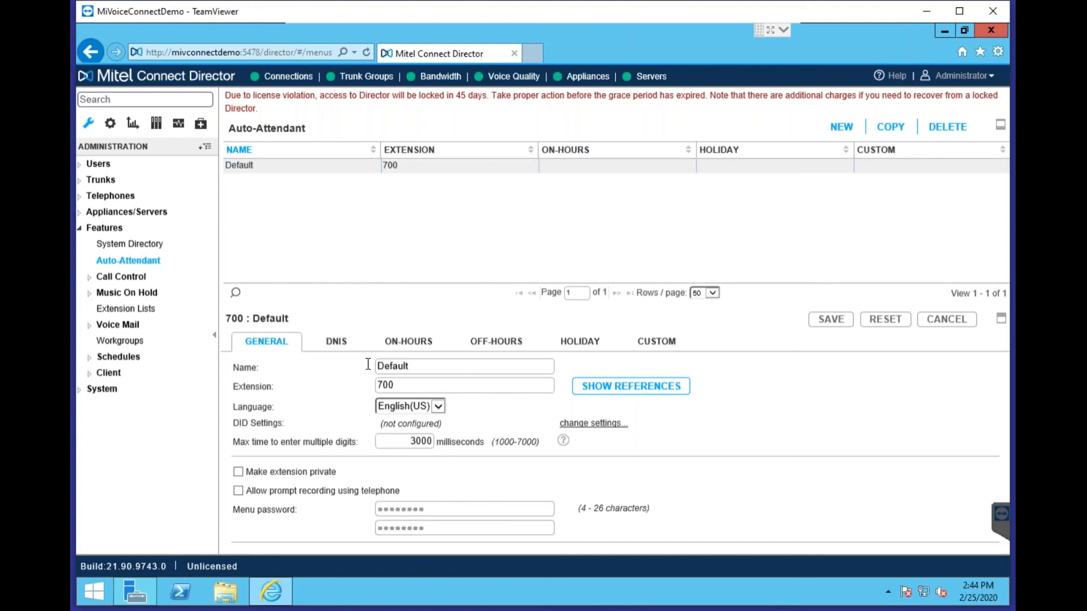
left_click(333, 341)
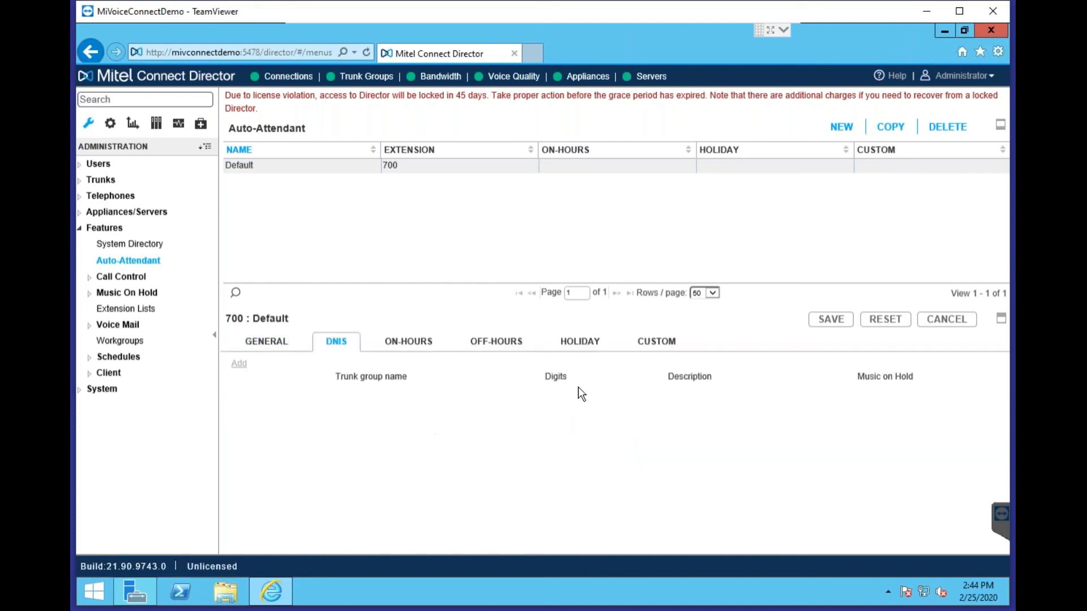
left_click(414, 342)
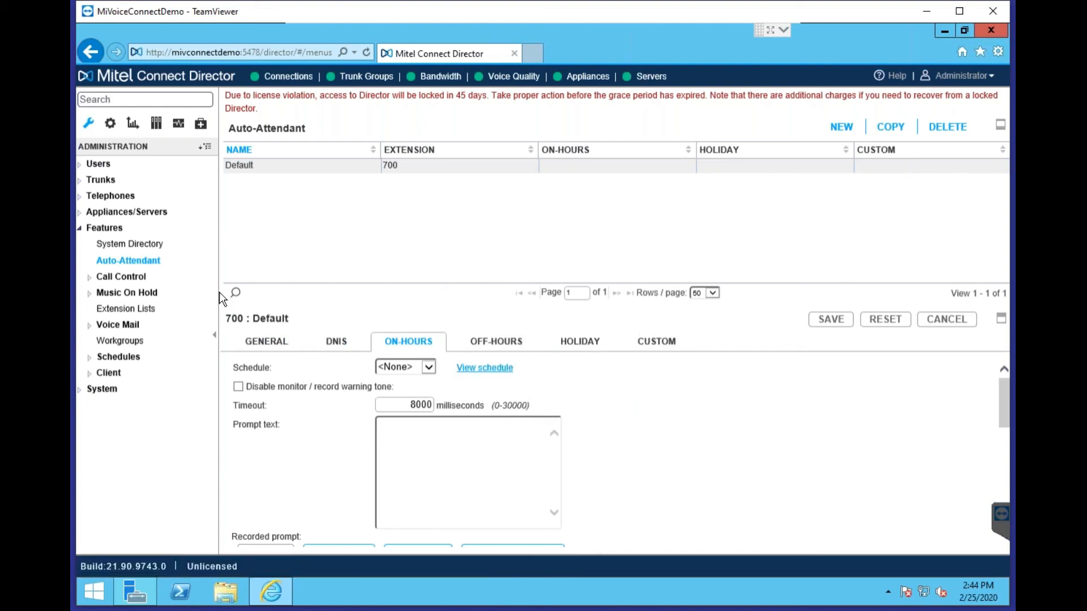
Expand Call Control and the System group, then switch to the system configuration settings
left_click(134, 280)
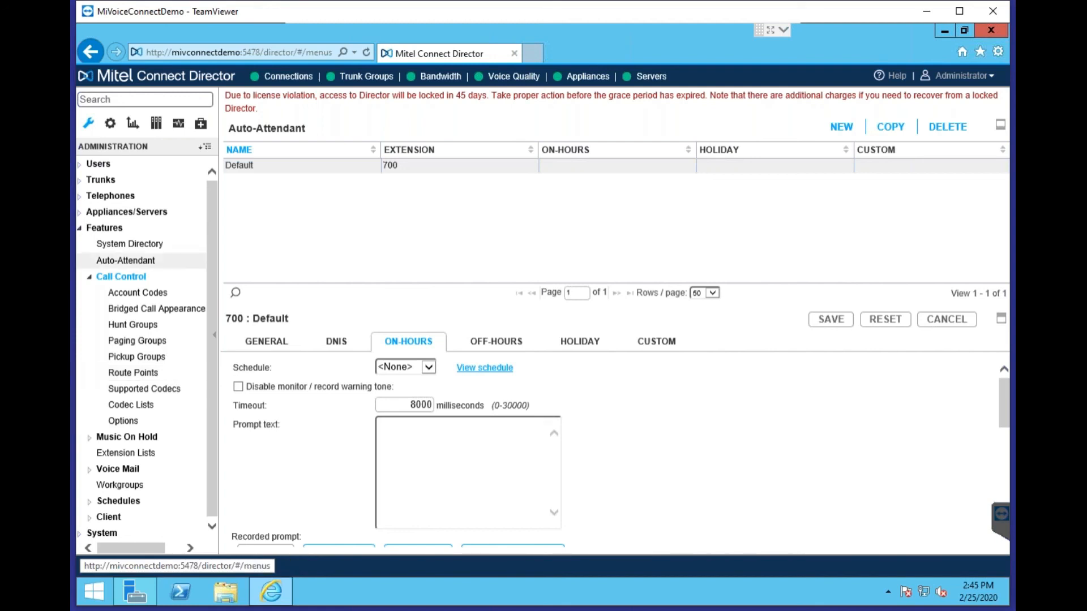
left_click(104, 228)
left_click(119, 245)
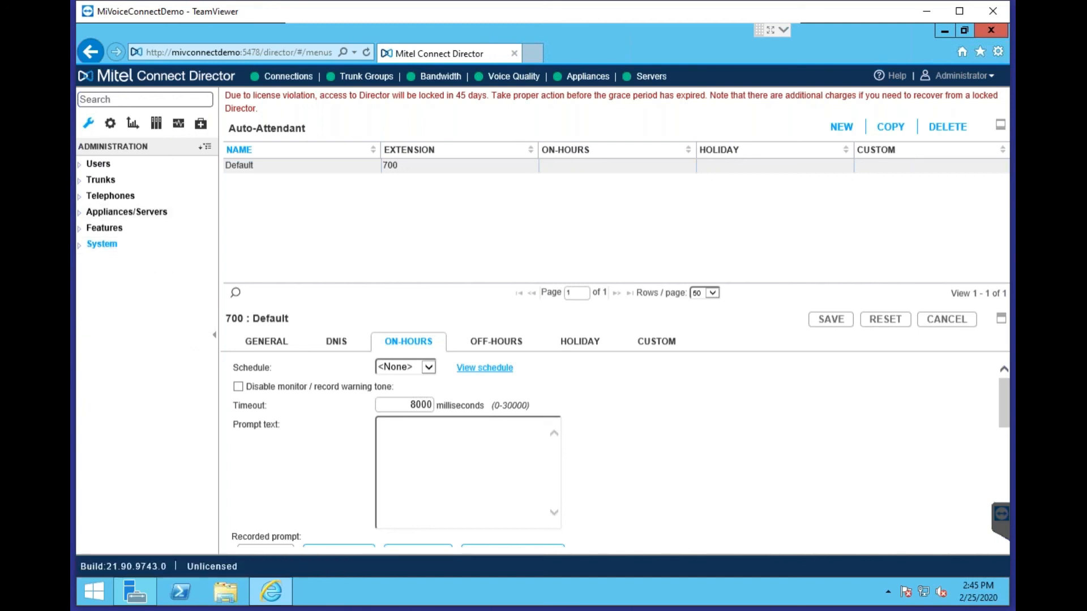
left_click(113, 127)
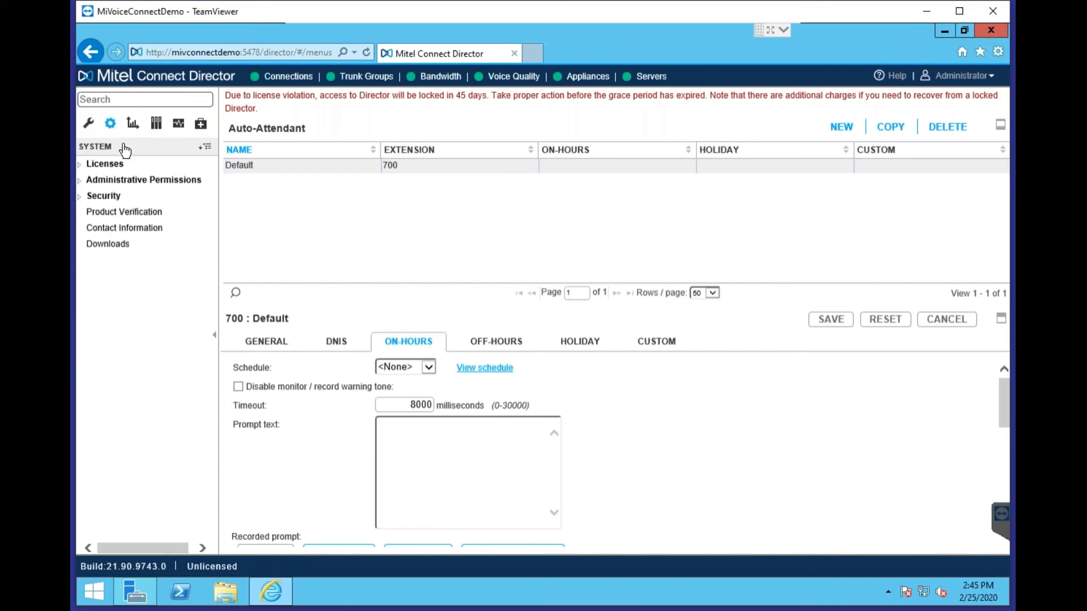
Review the license requirements table and license keys, then open Administrative Permissions > Roles
left_click(117, 166)
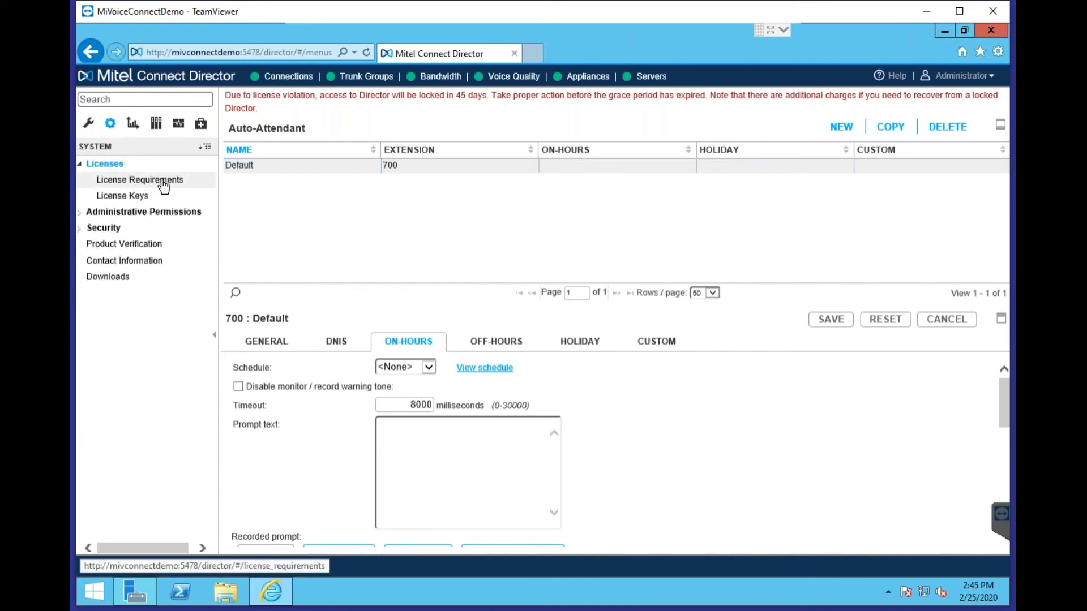
left_click(162, 181)
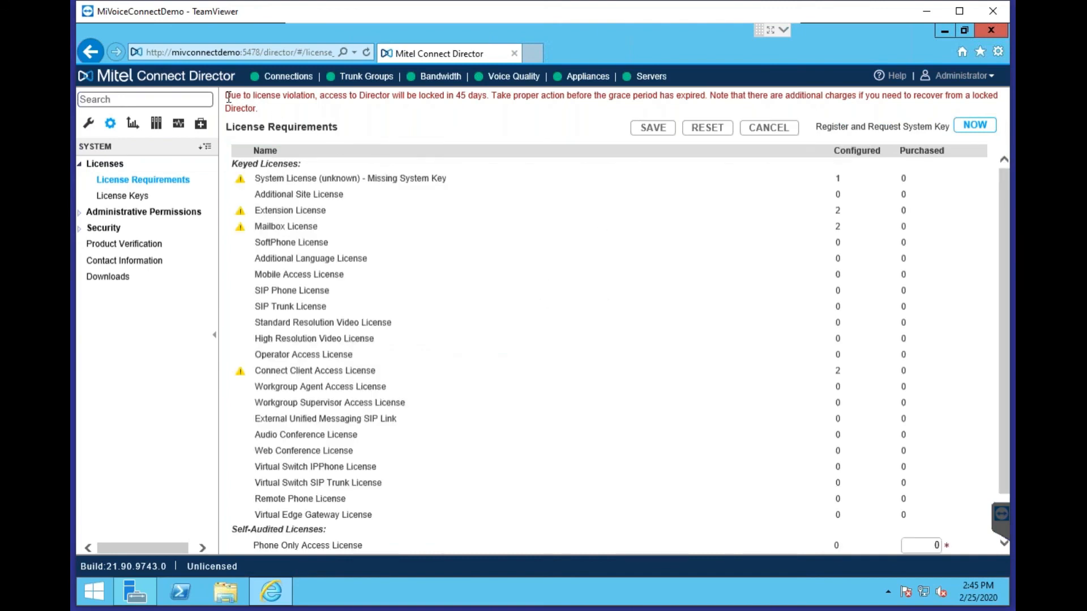
triple_click(288, 112)
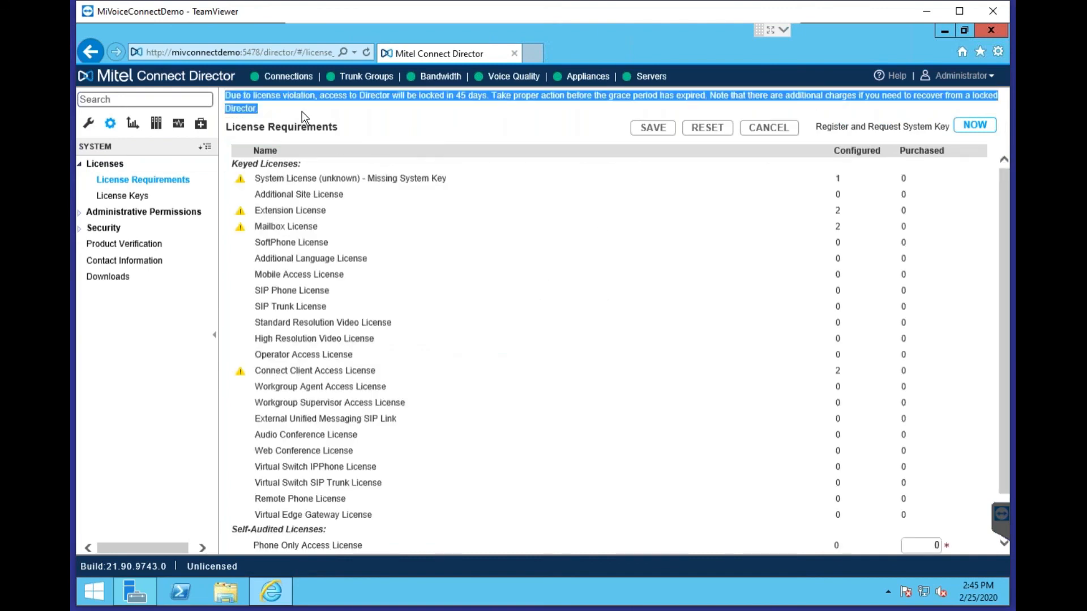
left_click(158, 199)
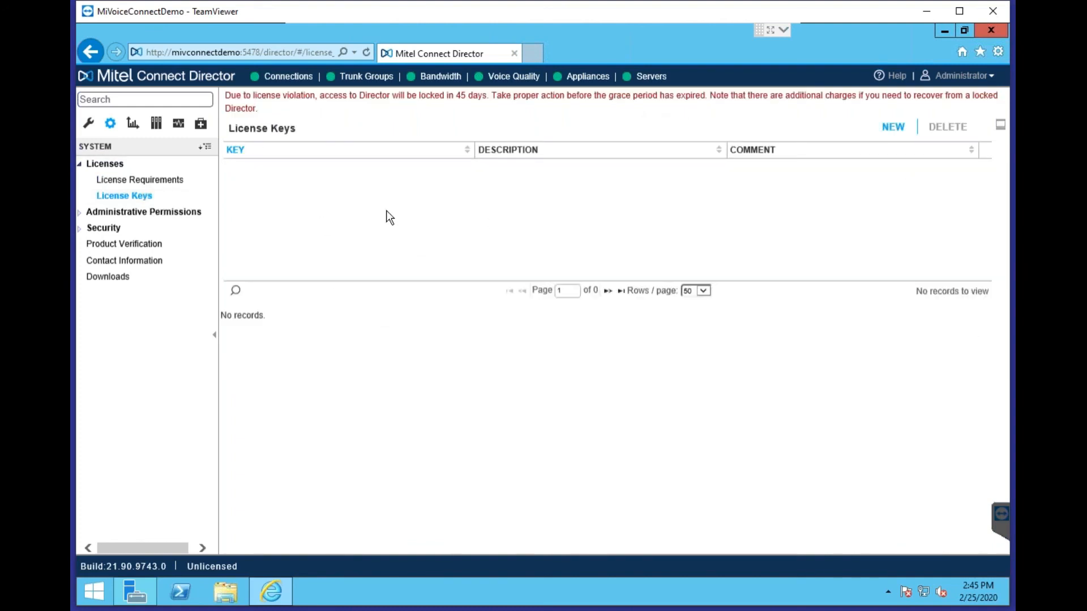
left_click(170, 219)
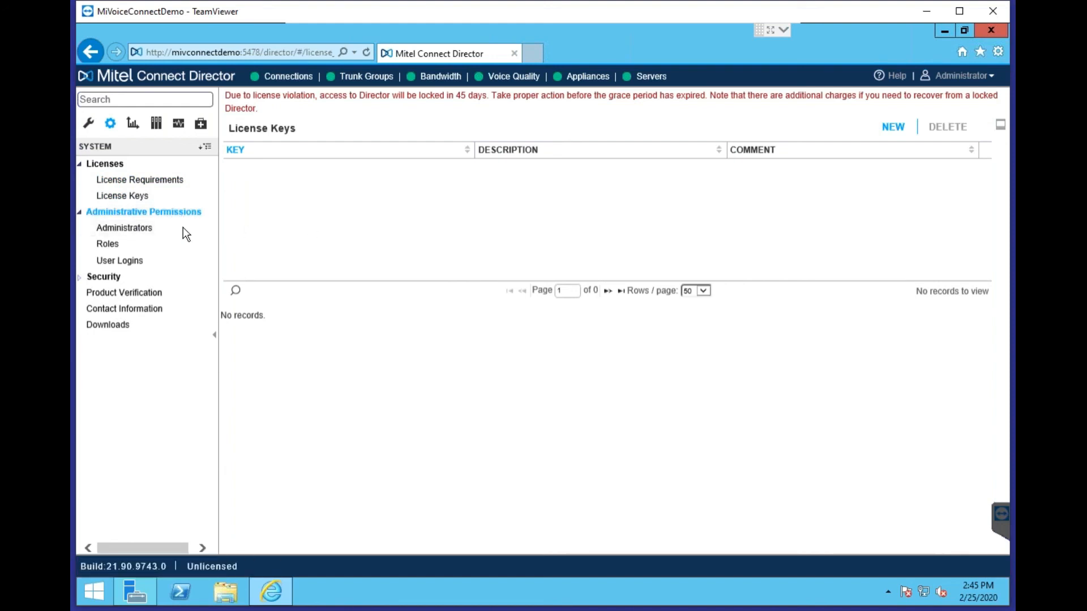
left_click(129, 246)
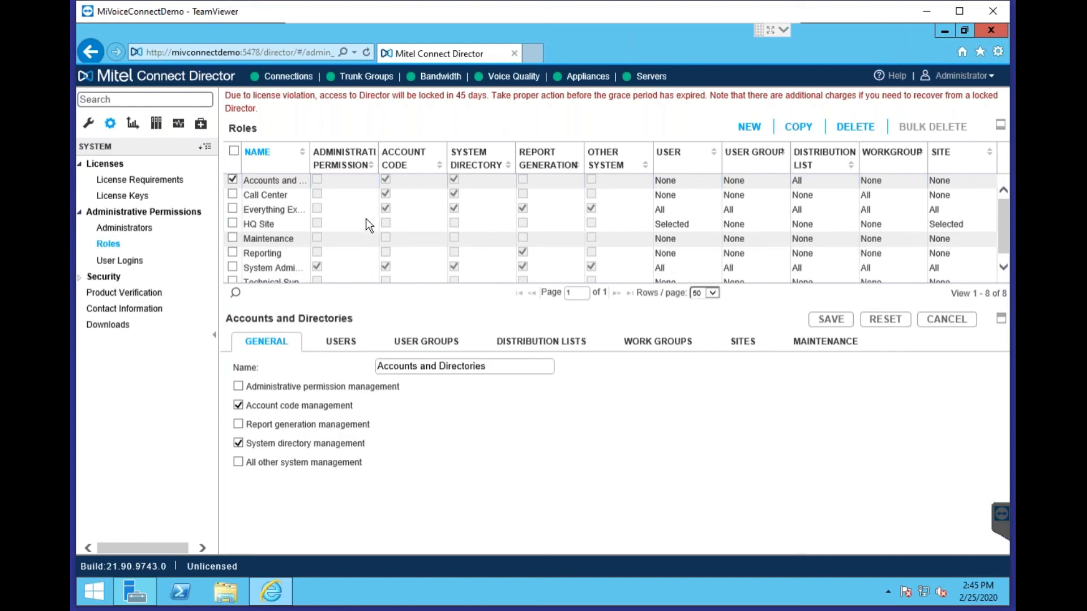
Expand Security, browse the Reporting section's reports, then bring up the Documentation guides list
left_click(127, 278)
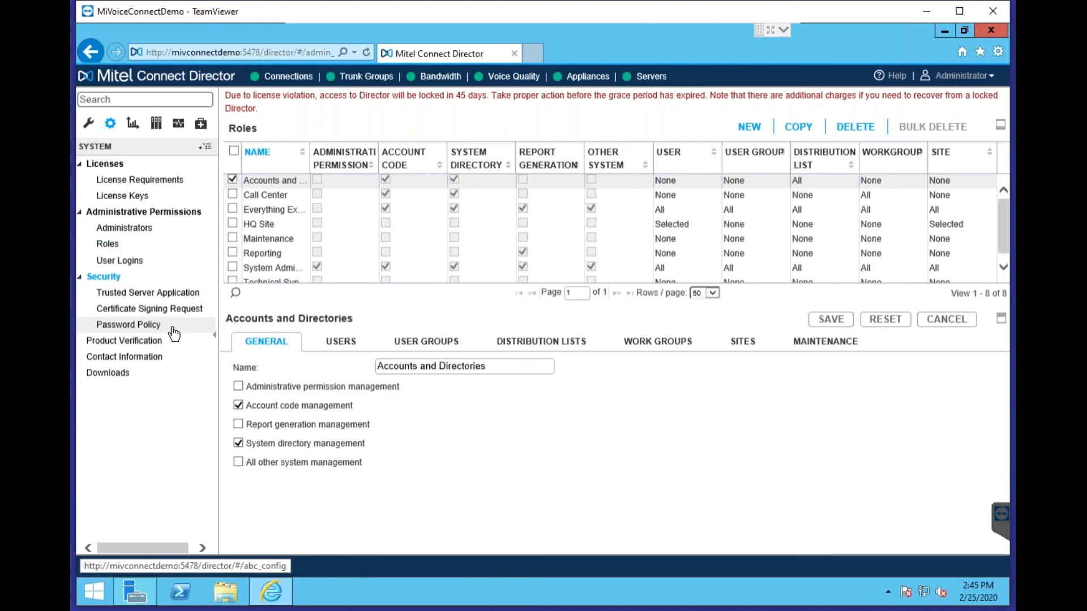
left_click(158, 124)
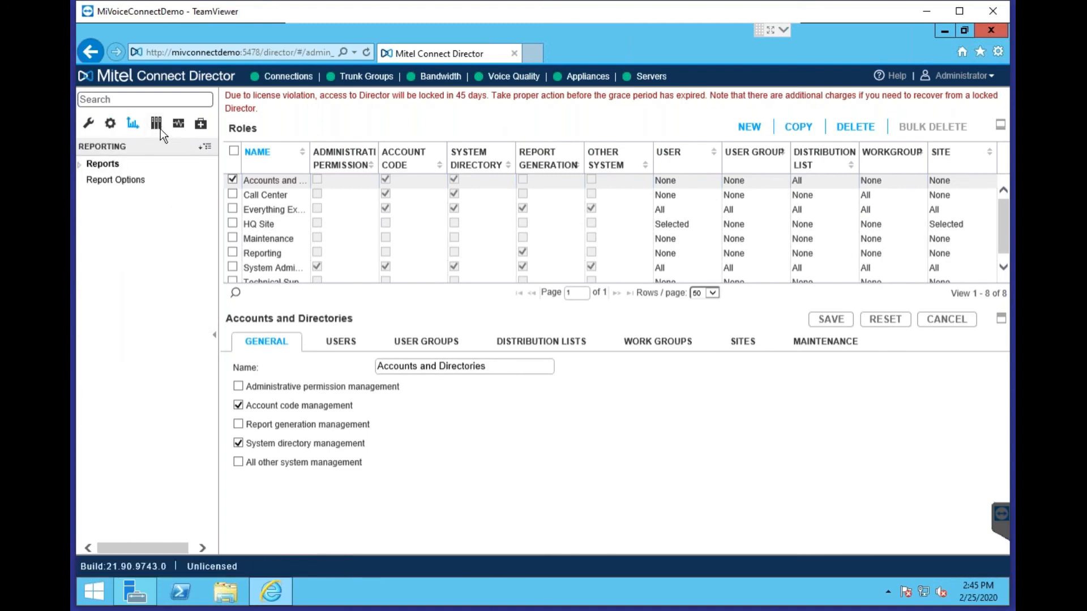
left_click(139, 164)
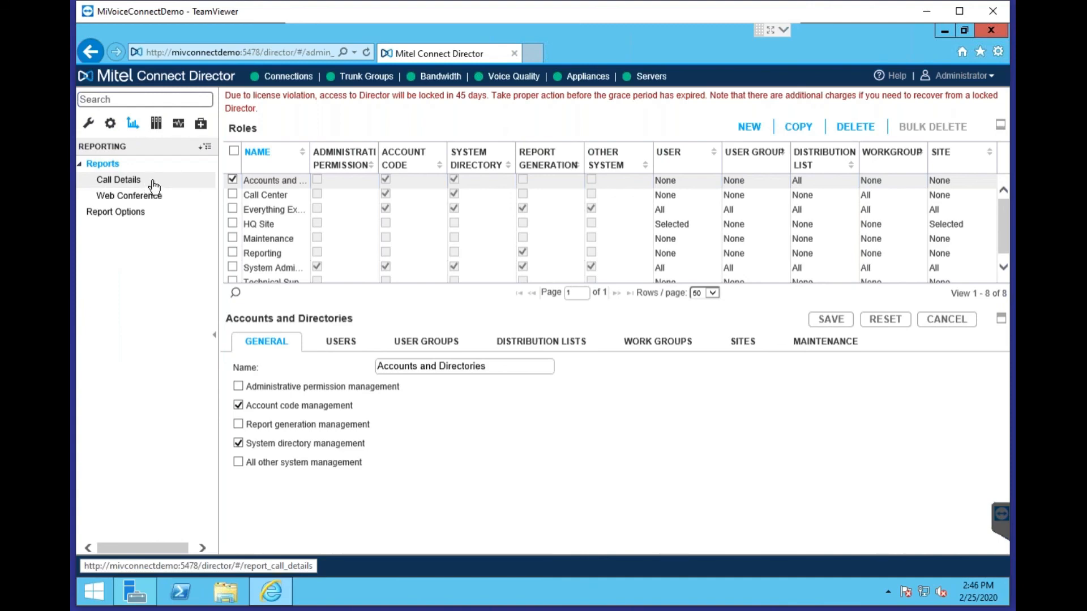
left_click(156, 124)
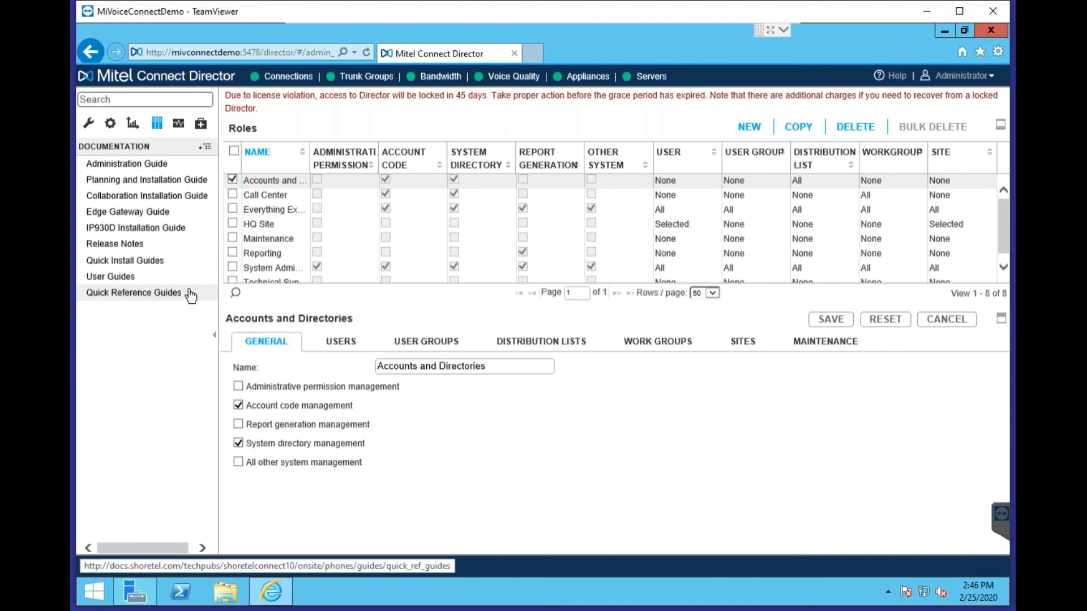
Browse the Maintenance status pages and Diagnostics tools, ending back in Maintenance
left_click(178, 124)
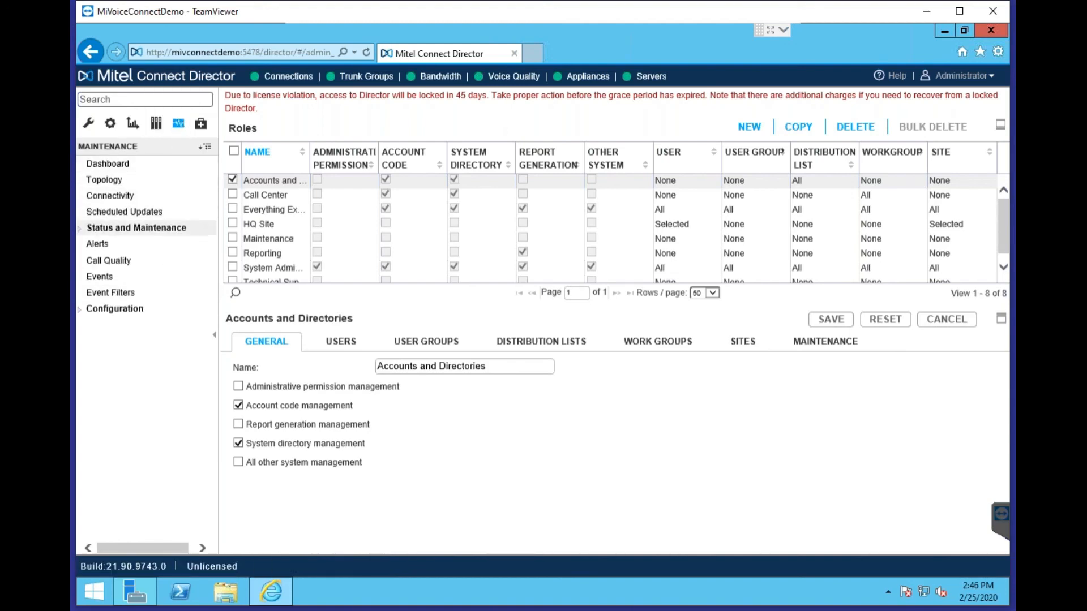
left_click(152, 228)
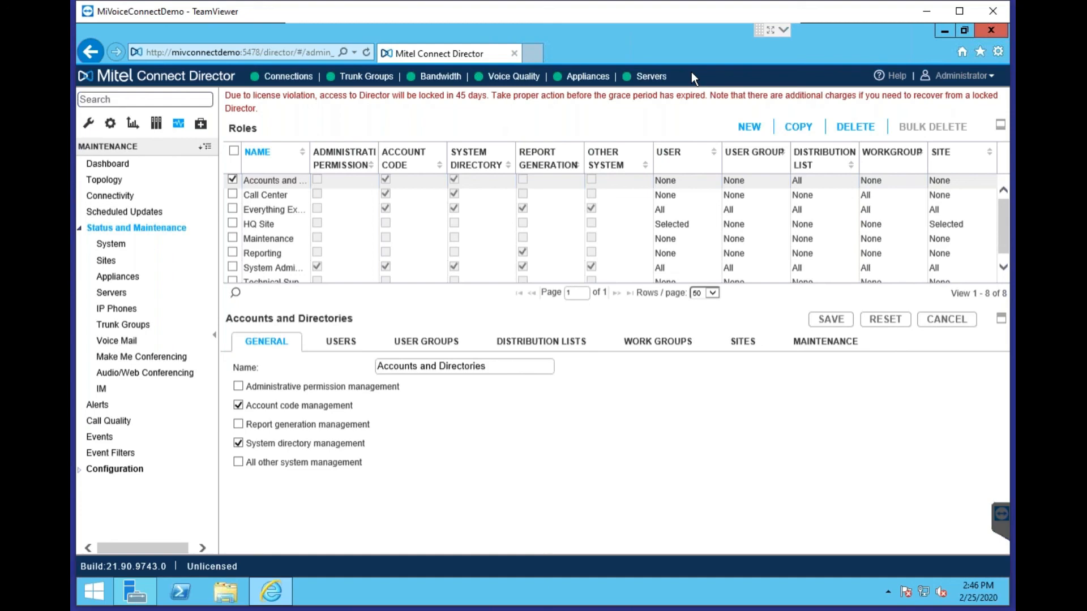
left_click(201, 123)
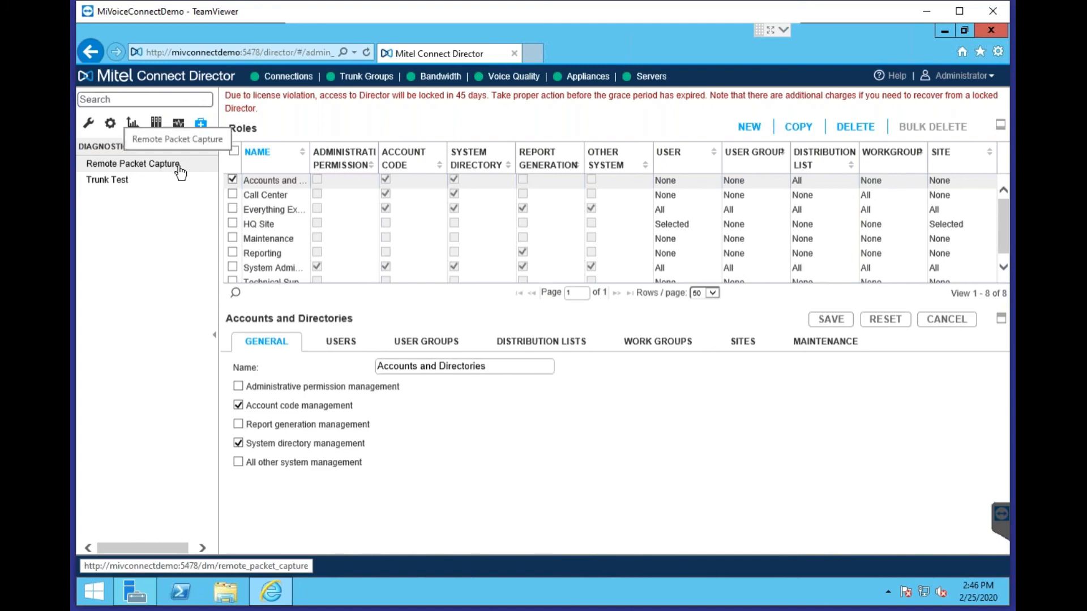
left_click(178, 123)
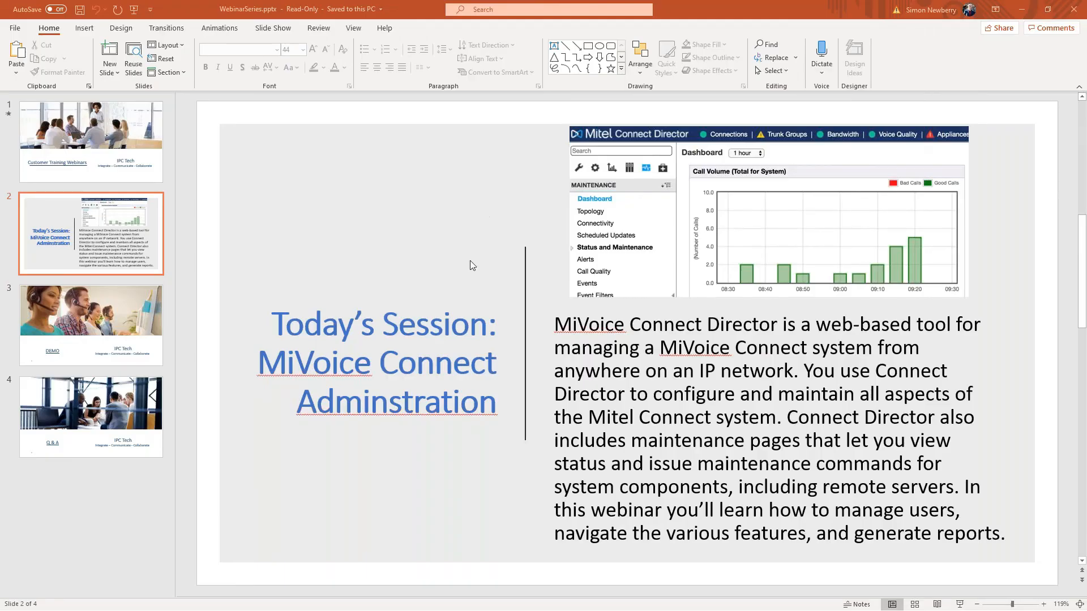
In PowerPoint, select 'Session' in the slide title and start the full-screen slide show
left_click(470, 326)
double_click(469, 326)
left_click(134, 9)
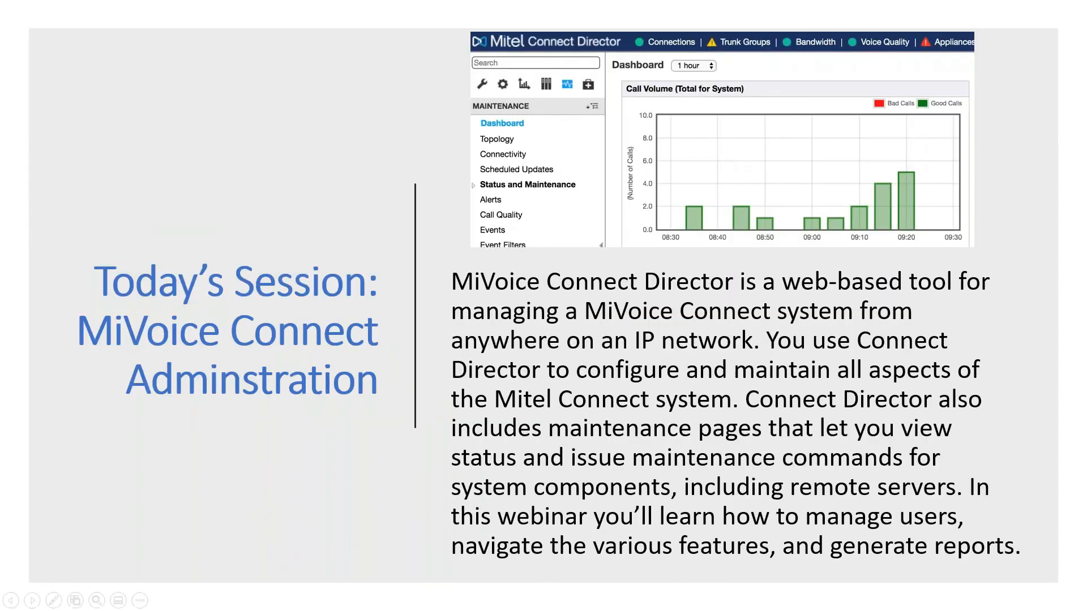